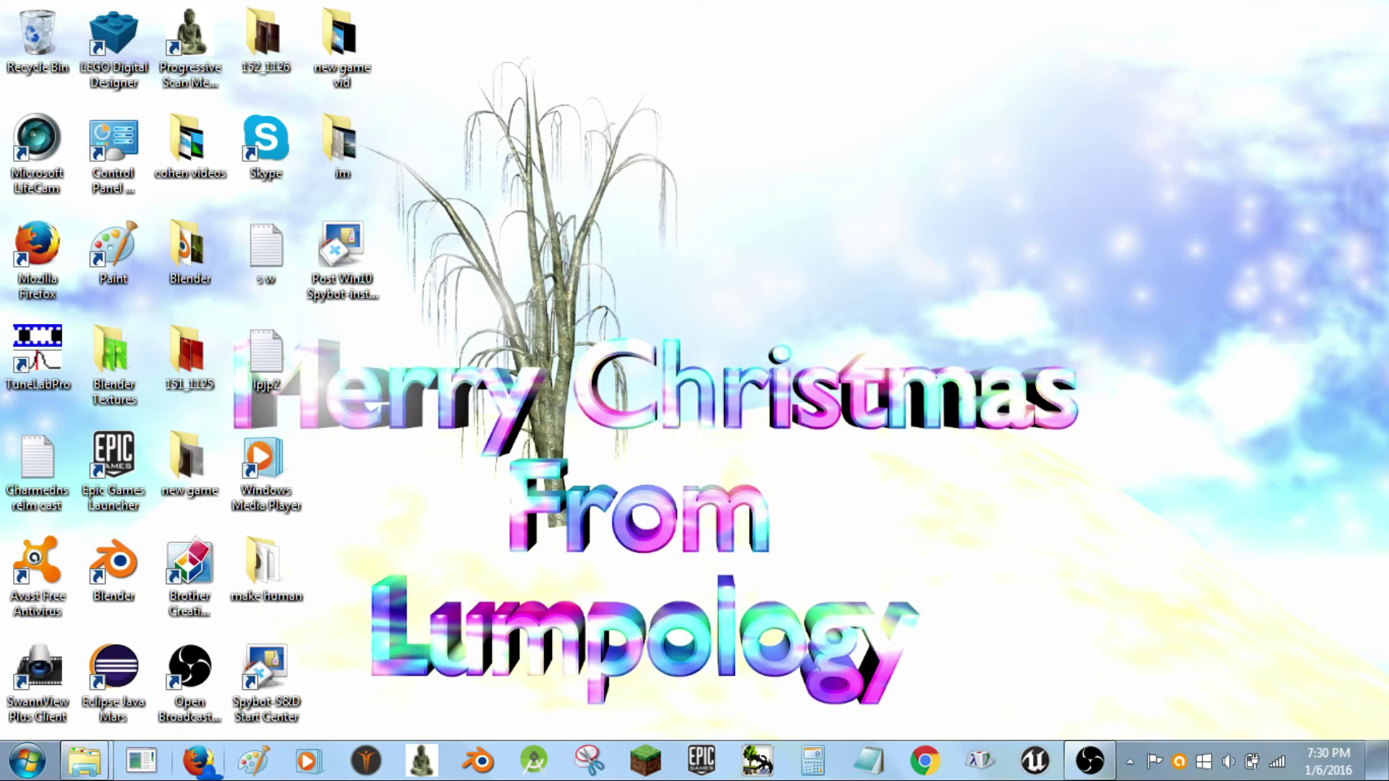
Scribble six black freehand strokes on a new Paint canvas, then close Paint without saving.
click(255, 759)
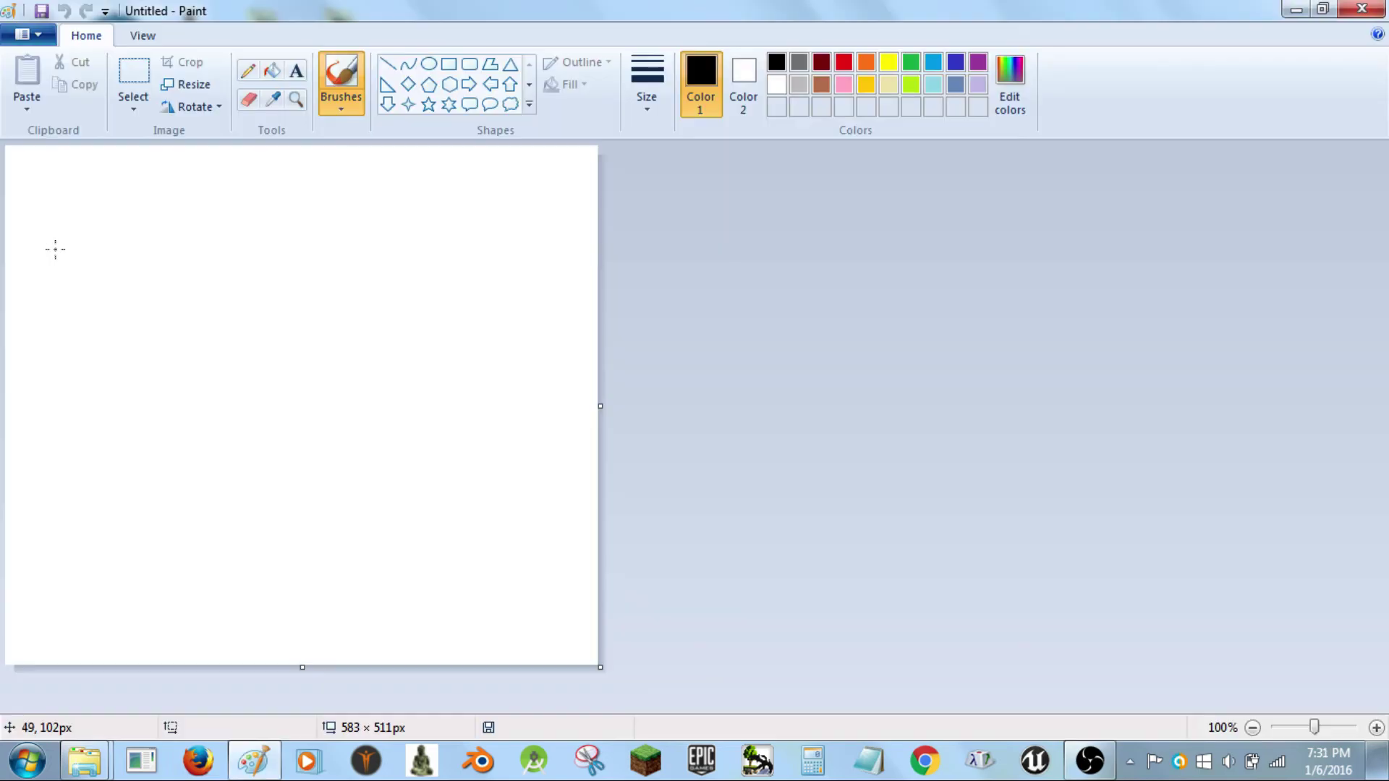
drag(236, 281, 331, 363)
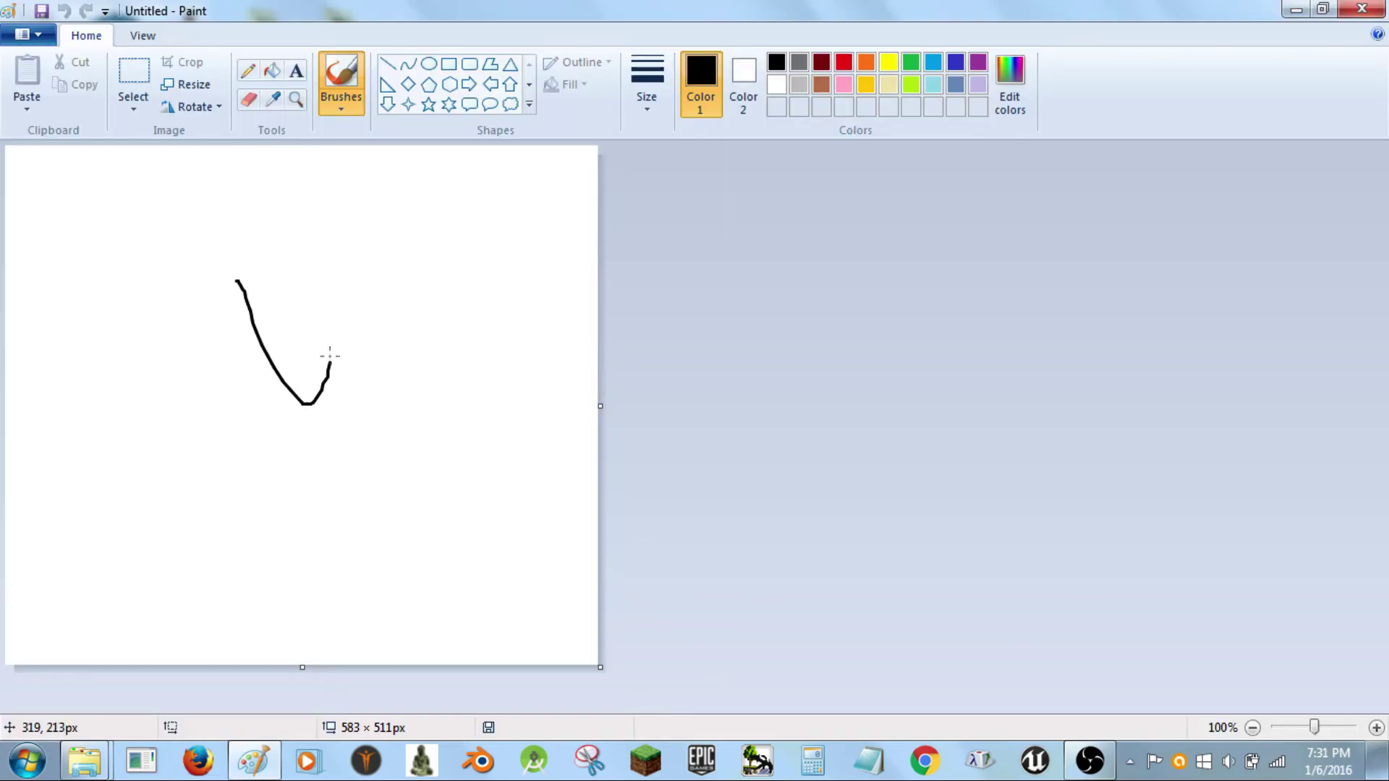
drag(113, 274, 466, 256)
drag(130, 221, 140, 492)
mouse_move(6, 377)
mouse_down()
mouse_move(111, 351)
mouse_move(599, 387)
mouse_up()
drag(201, 335, 6, 391)
drag(128, 365, 714, 154)
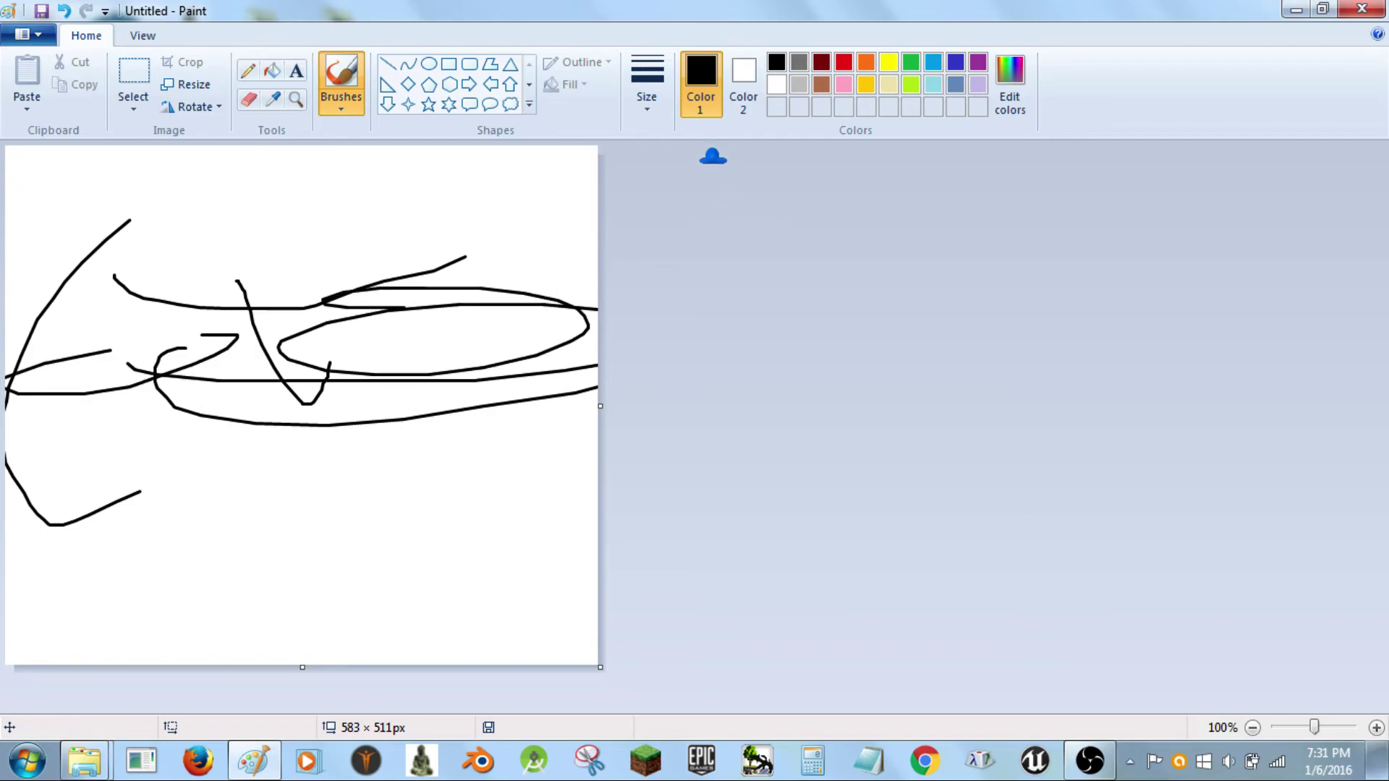
click(1362, 9)
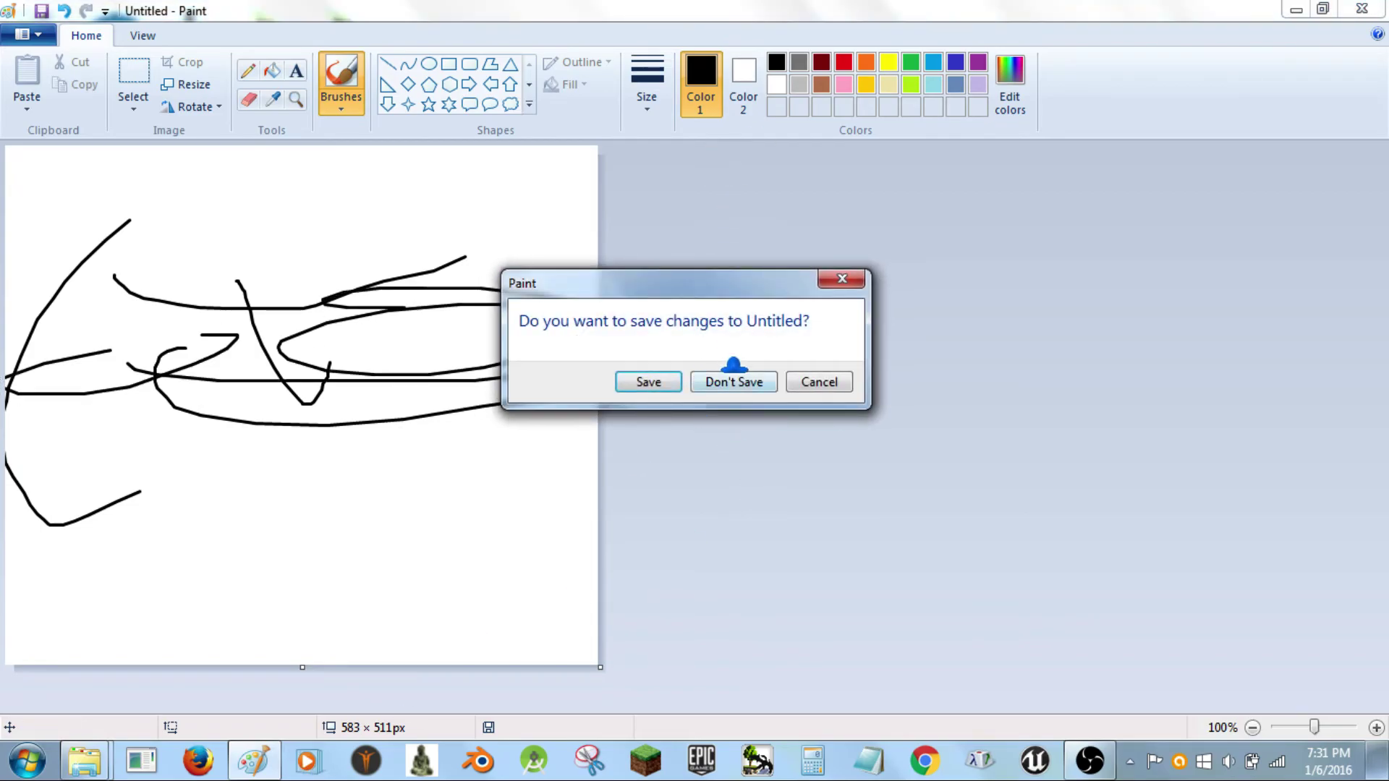
click(732, 381)
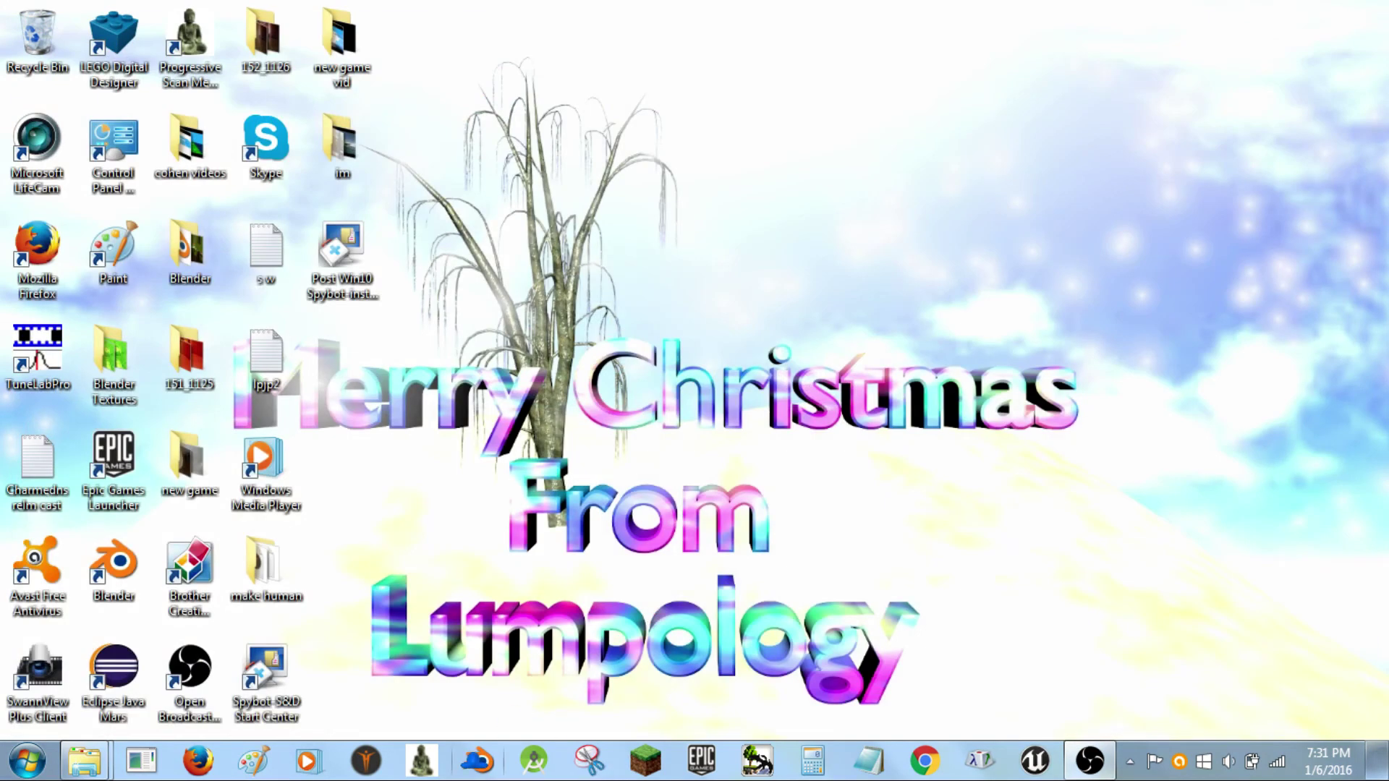
Launch Blender 2.72, dismiss the version-mismatch warning and close the splash screen.
click(478, 760)
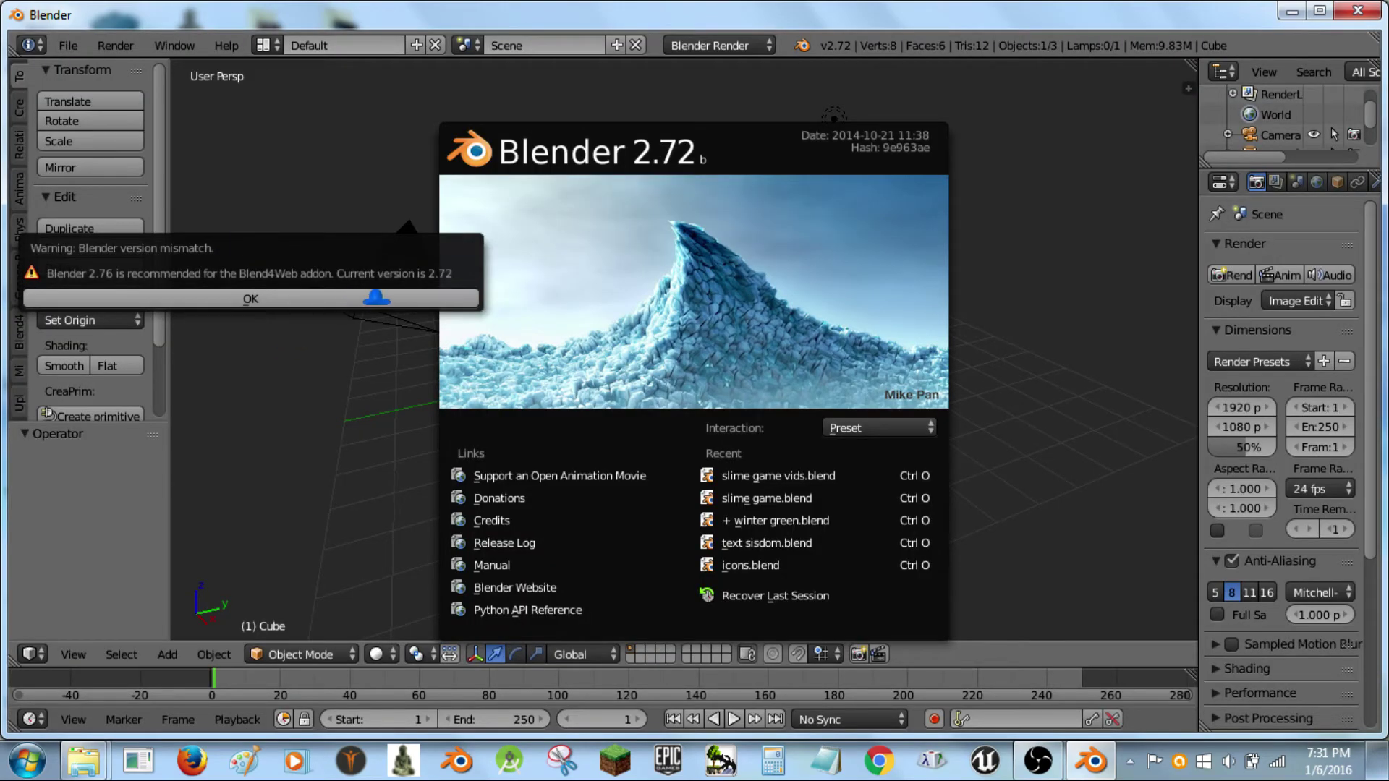
click(397, 290)
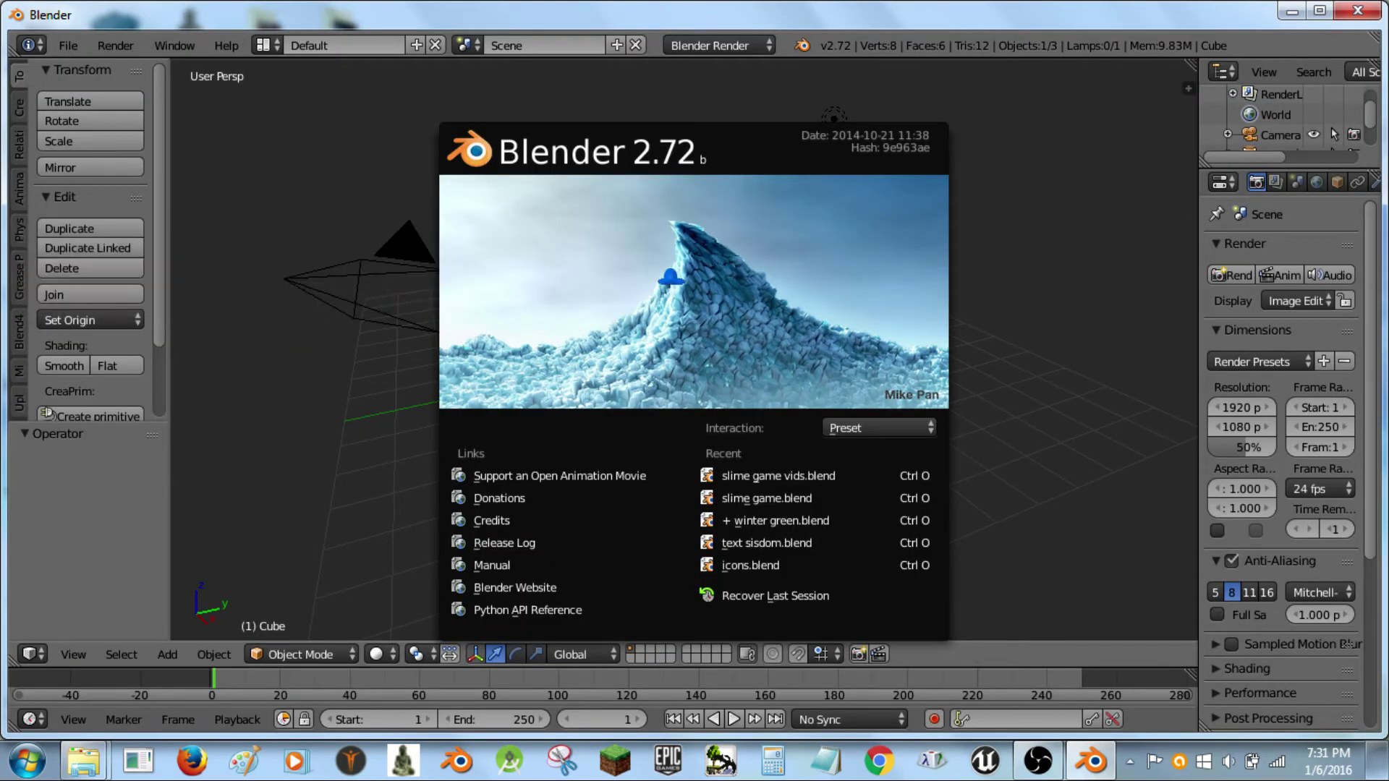
click(708, 272)
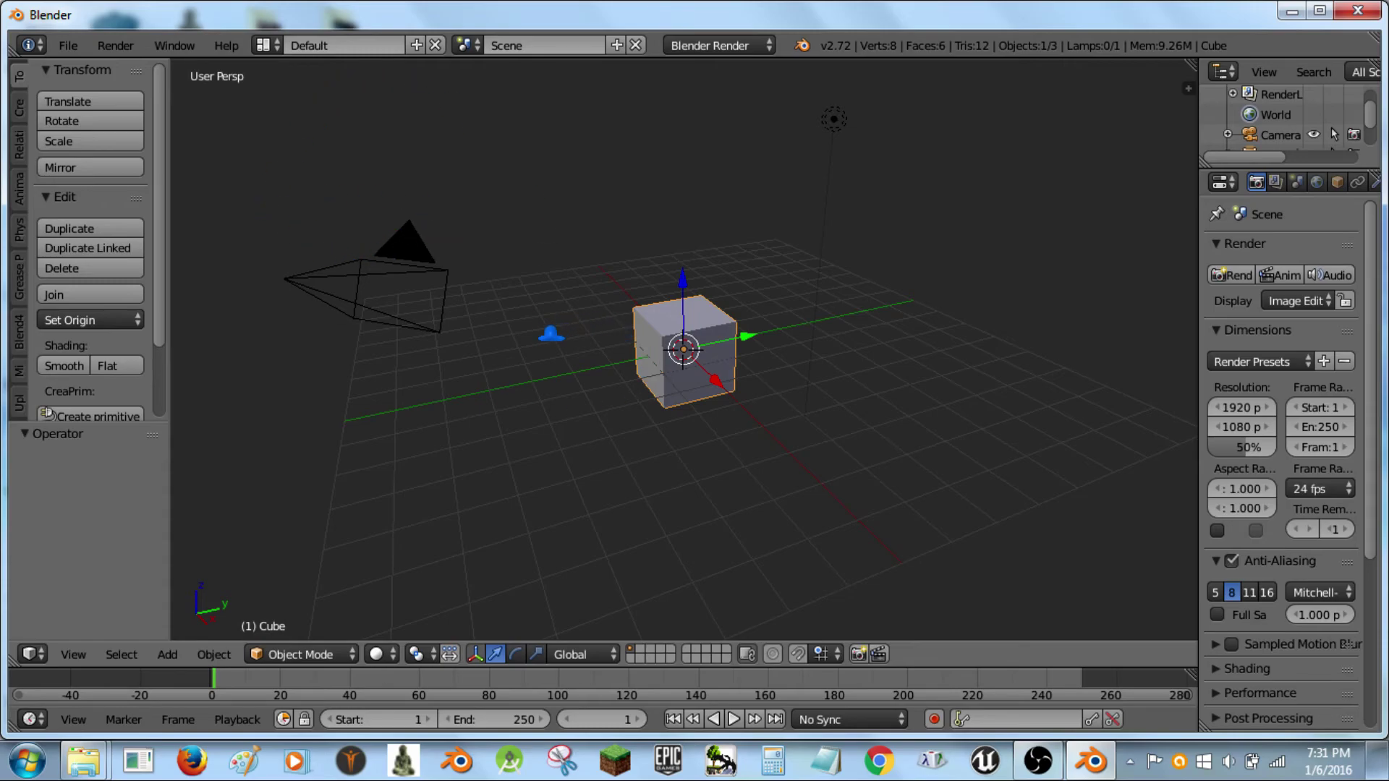
Delete the default cube, camera and lamp from the scene.
key(a)
key(a)
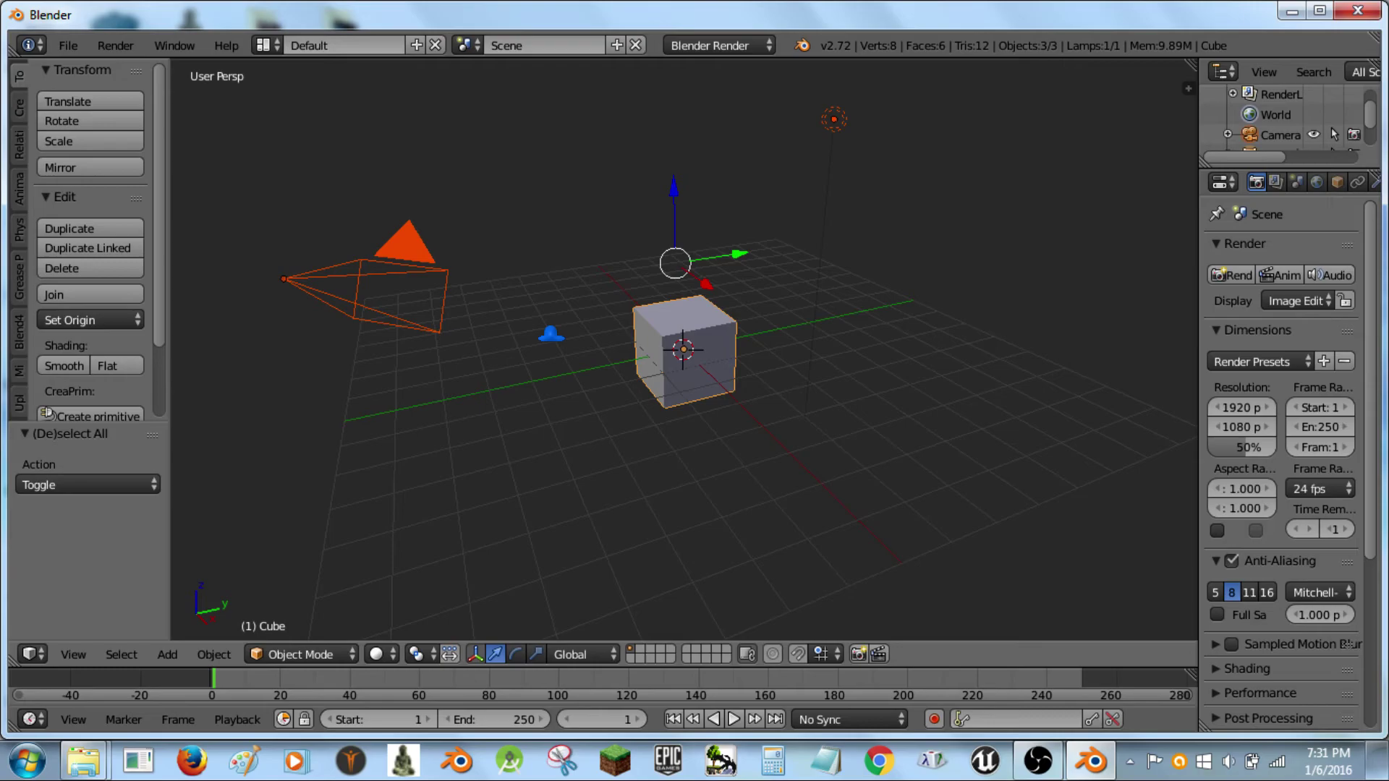
key(x)
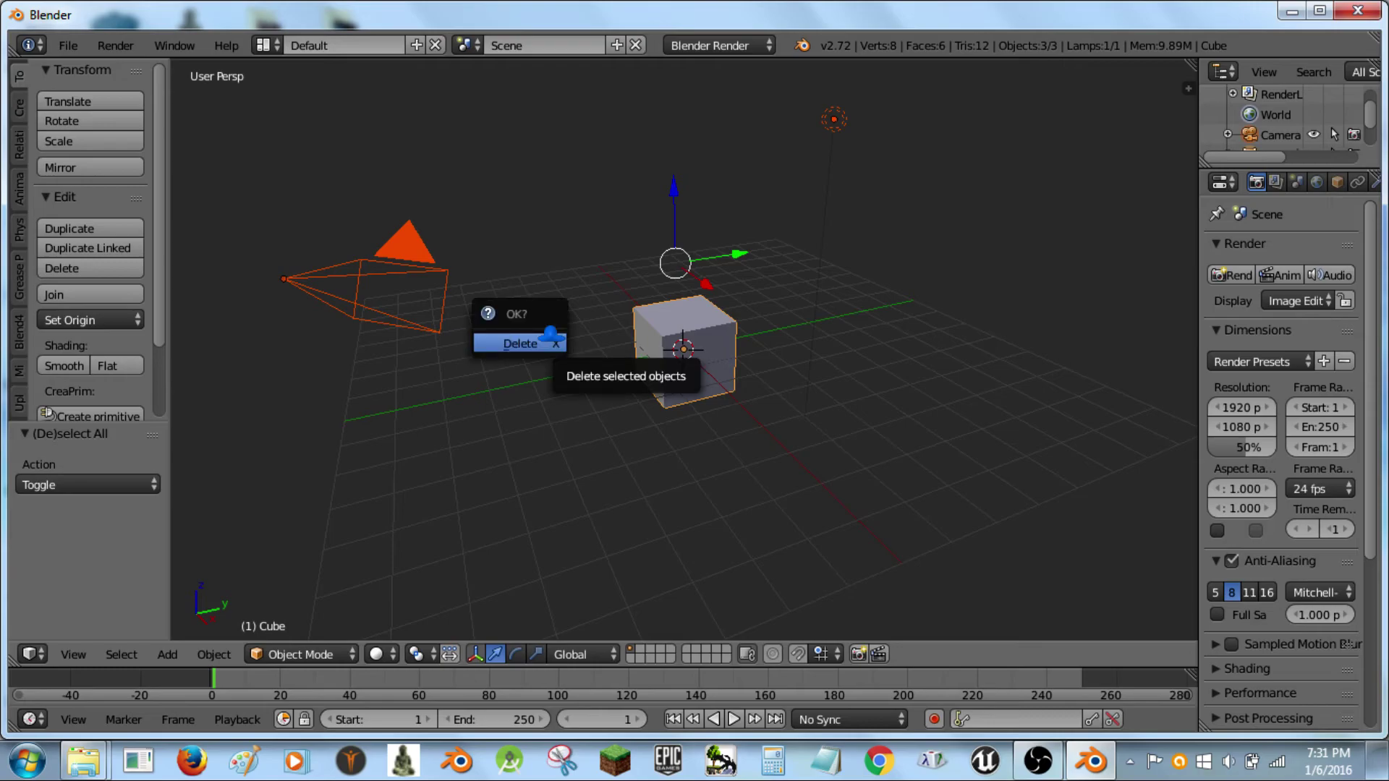
click(551, 337)
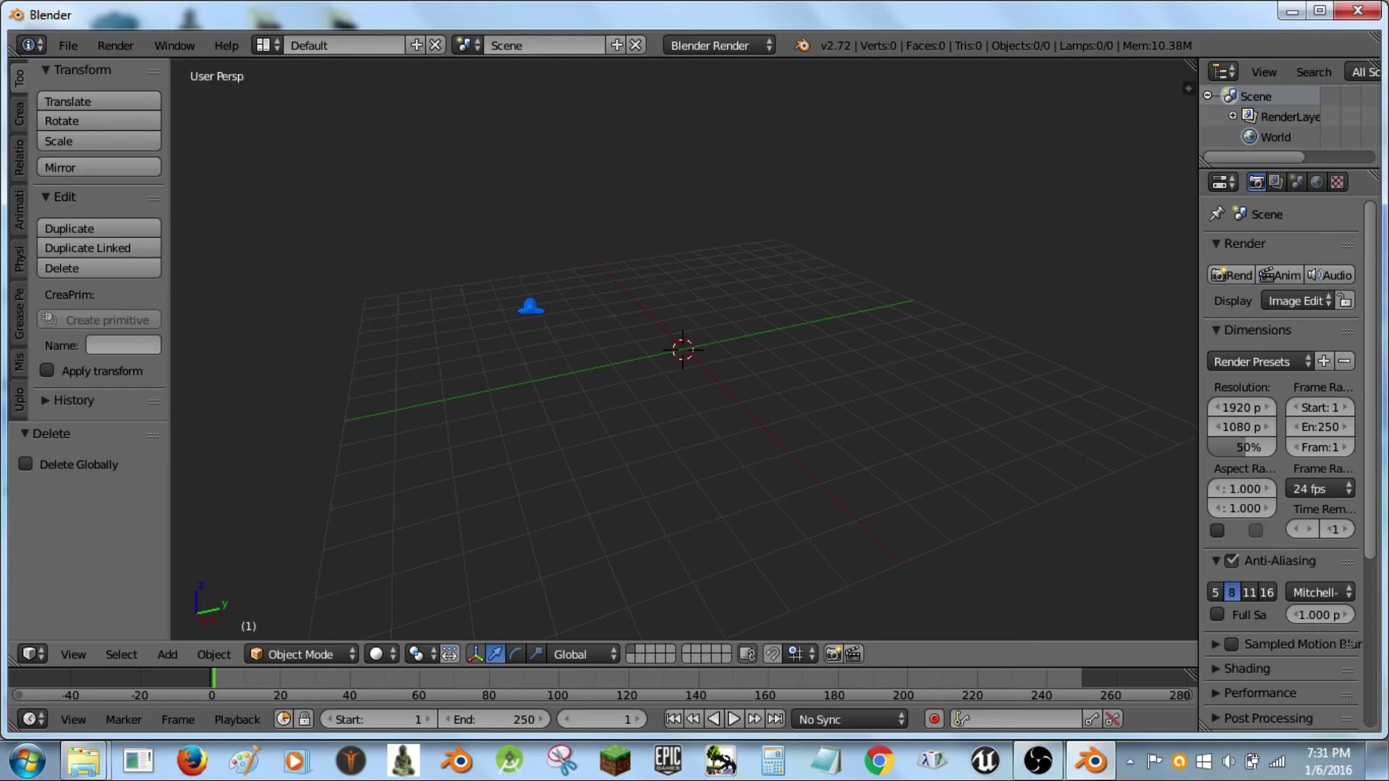
Add a plane mesh at the origin.
key(shift+a)
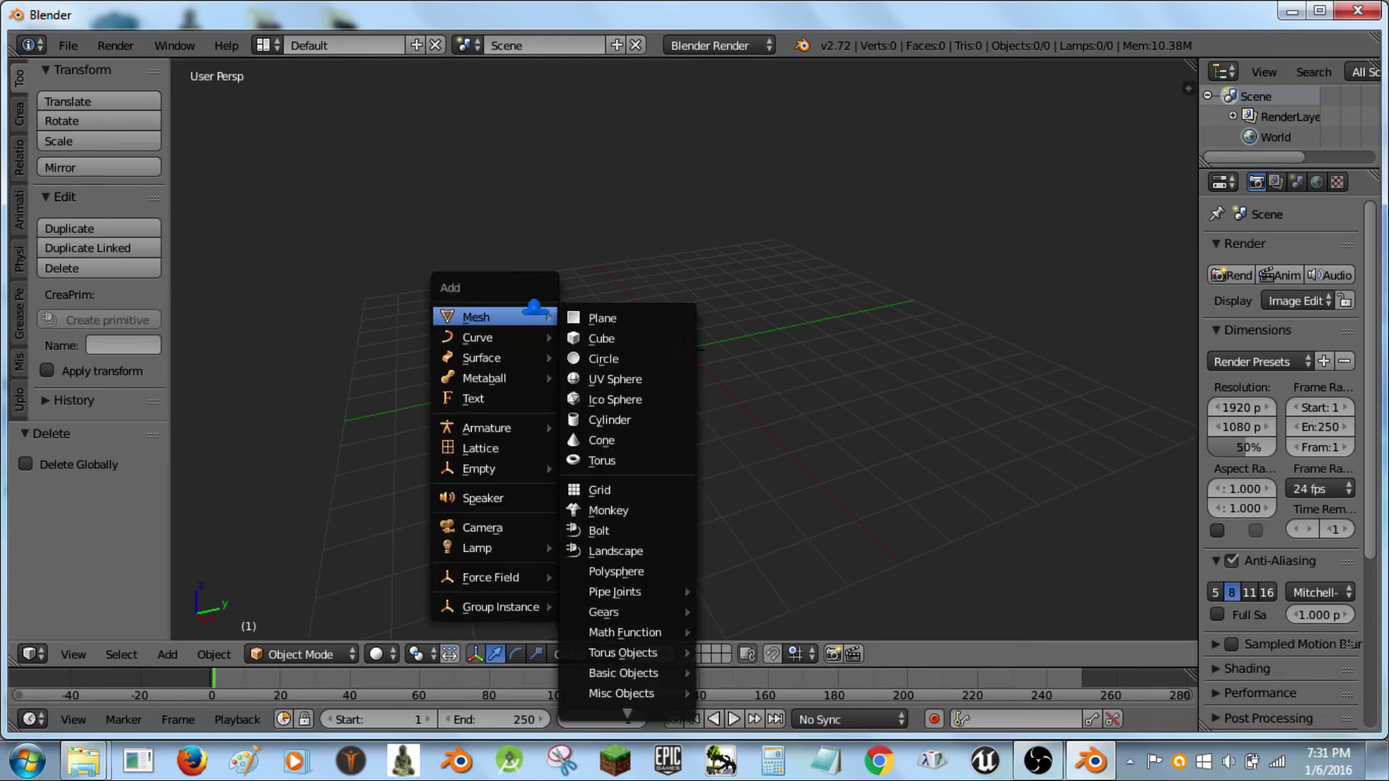
click(615, 315)
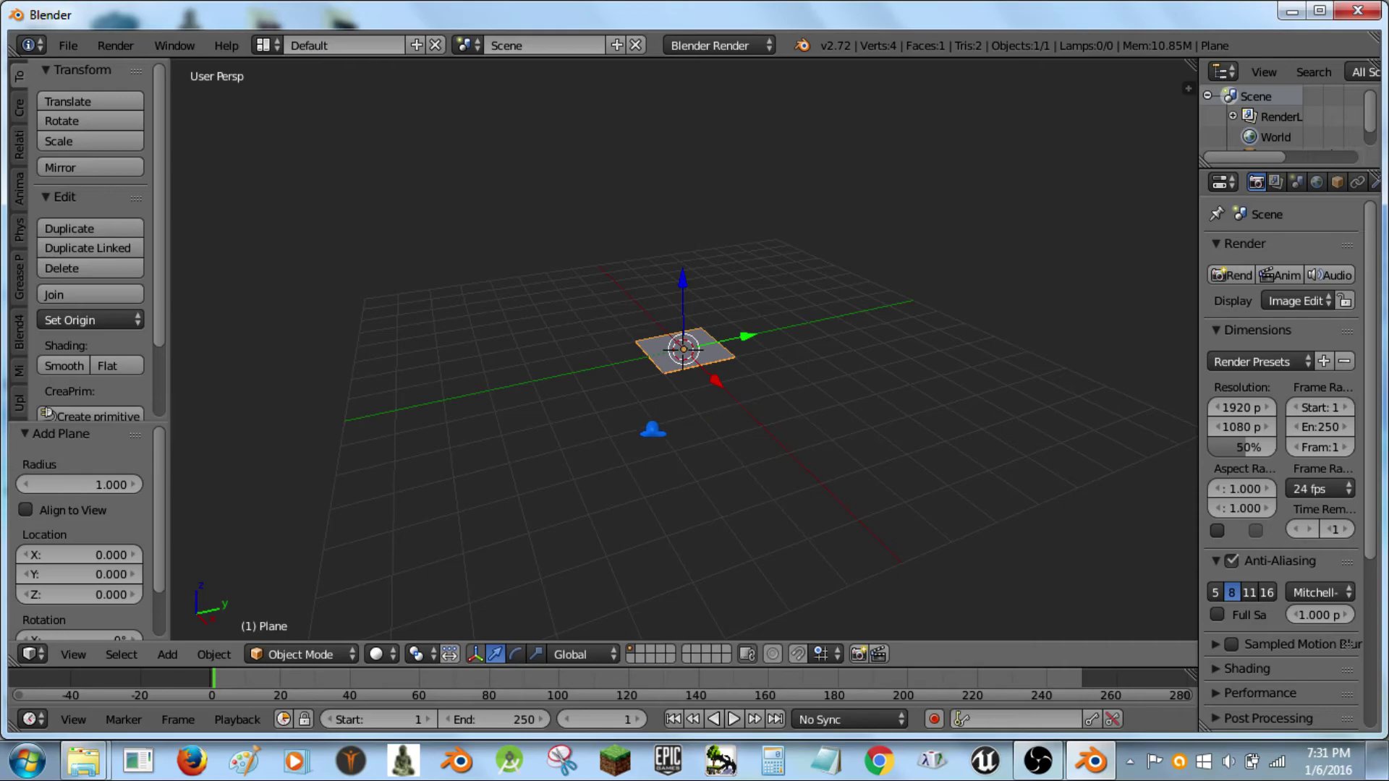
mouse_move(84, 760)
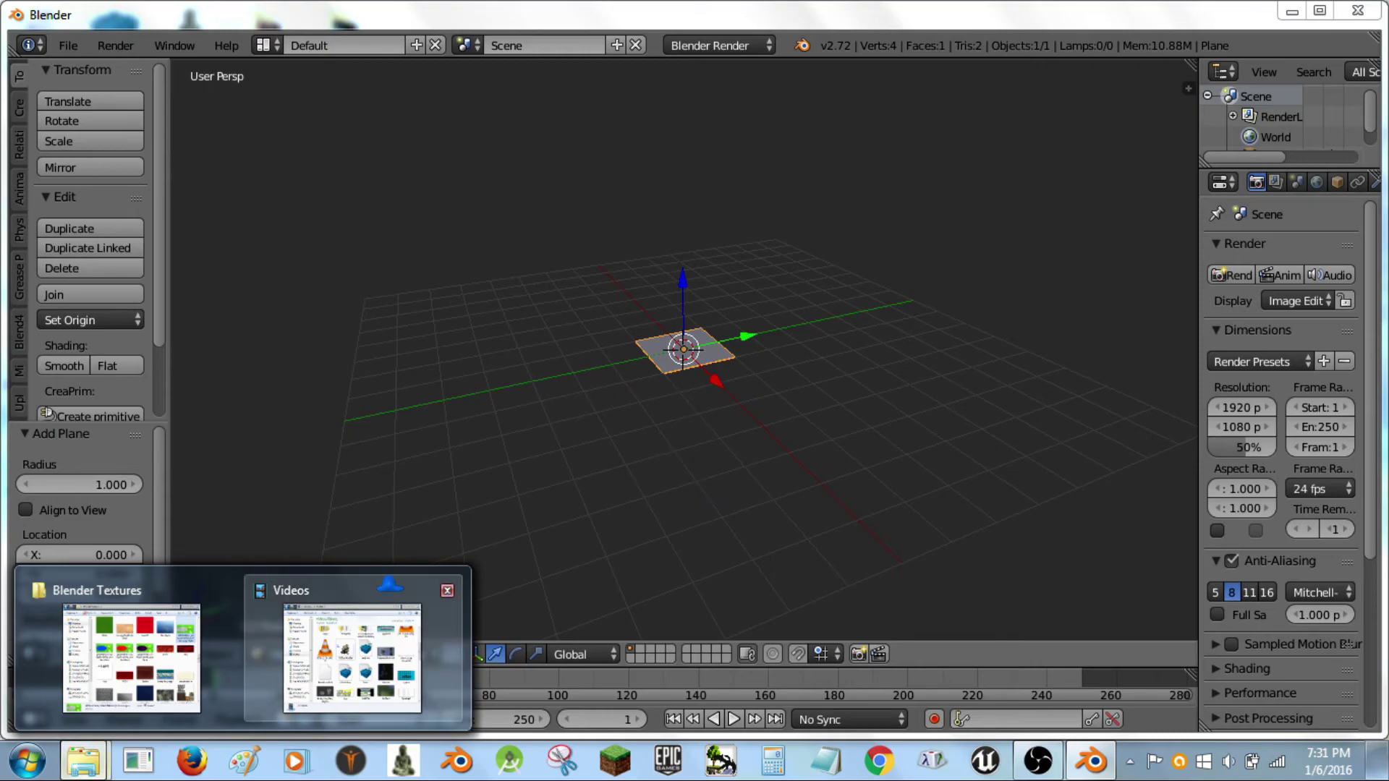
Close the Videos window and browse the Blender Textures thumbnails, including spherulites2.
click(446, 588)
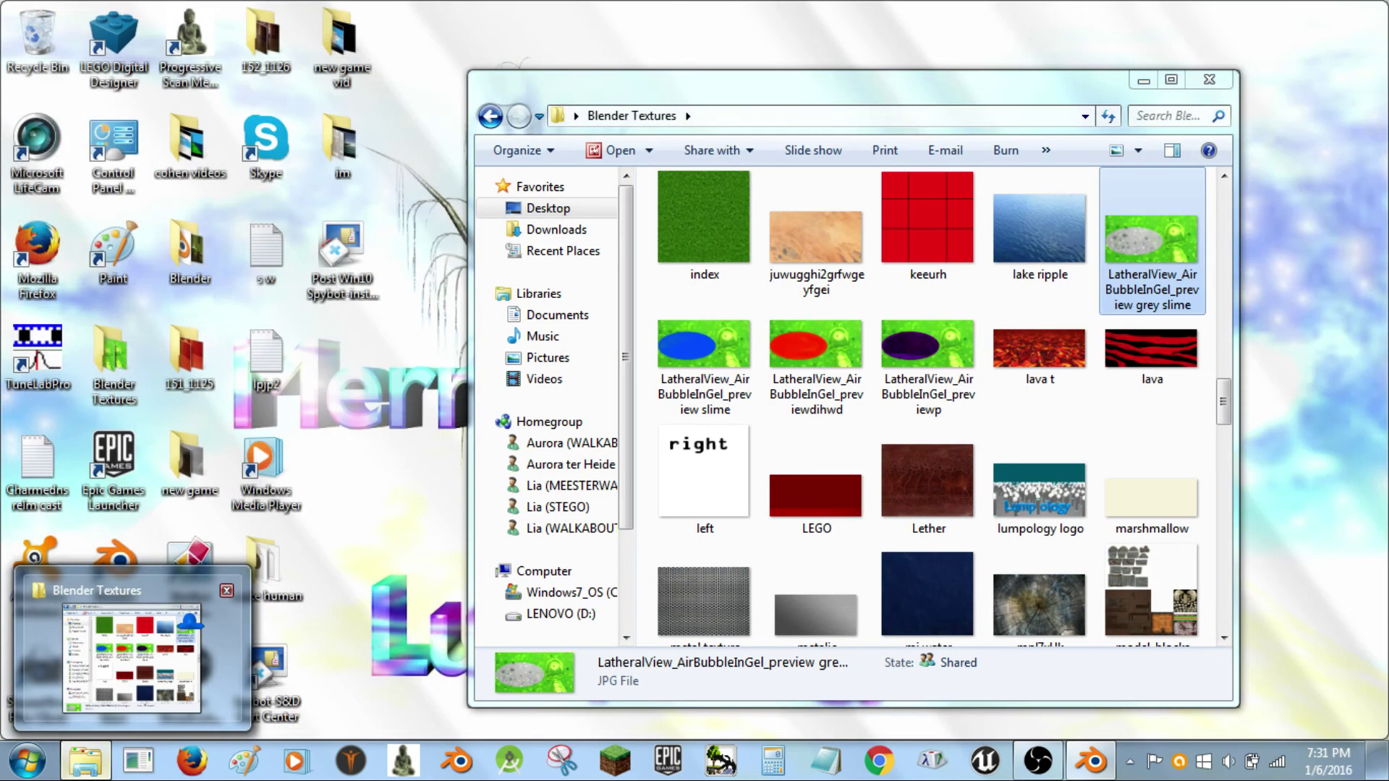
click(189, 620)
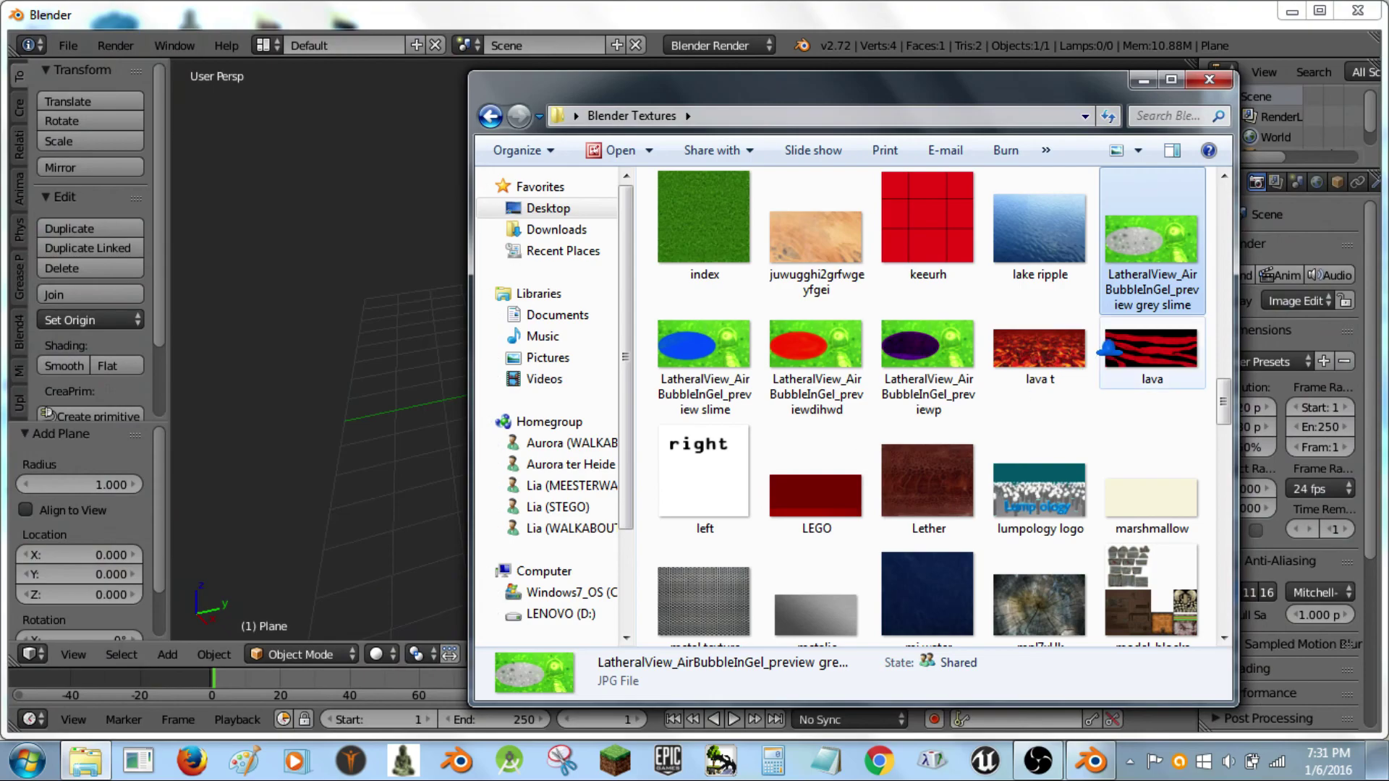
scroll(940, 405, up, 10)
scroll(948, 438, down, 5)
scroll(1039, 415, down, 5)
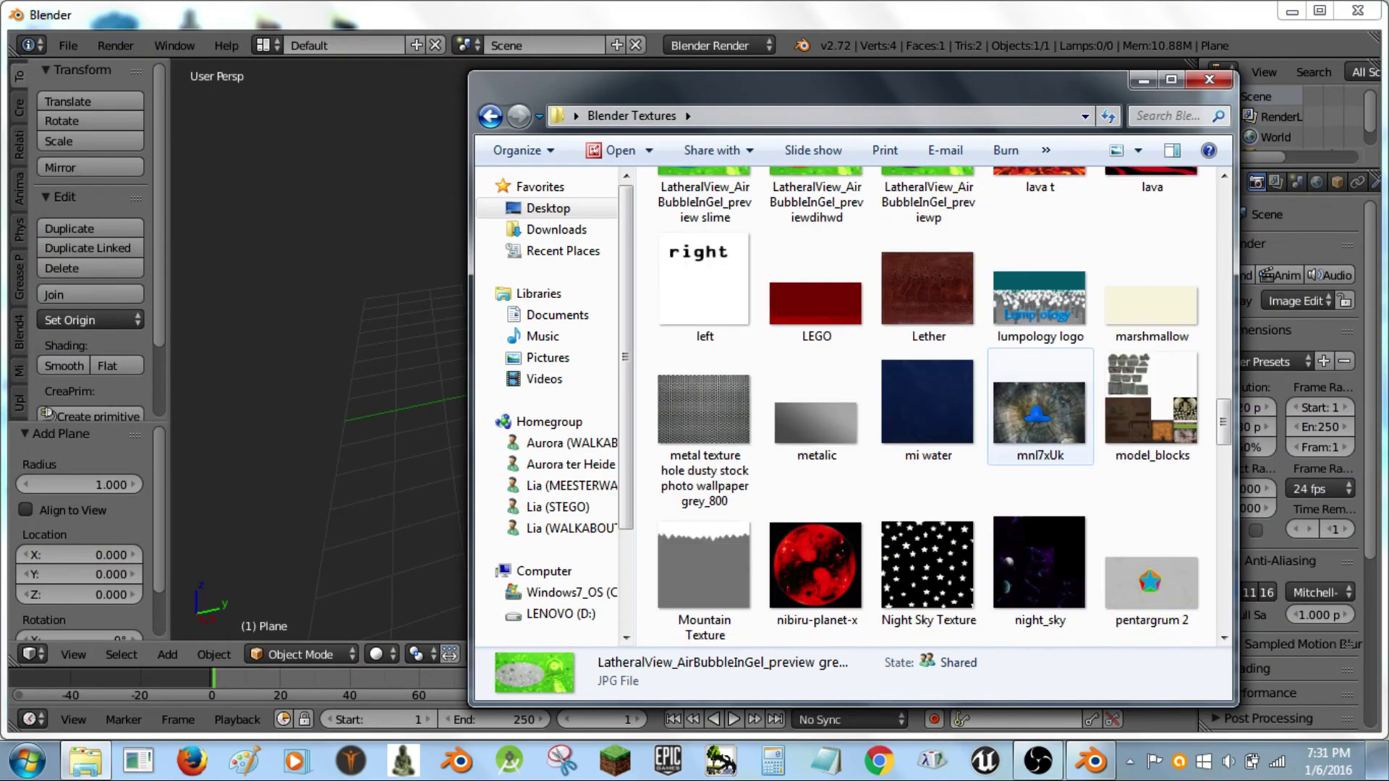
scroll(1042, 410, down, 5)
scroll(1144, 449, down, 5)
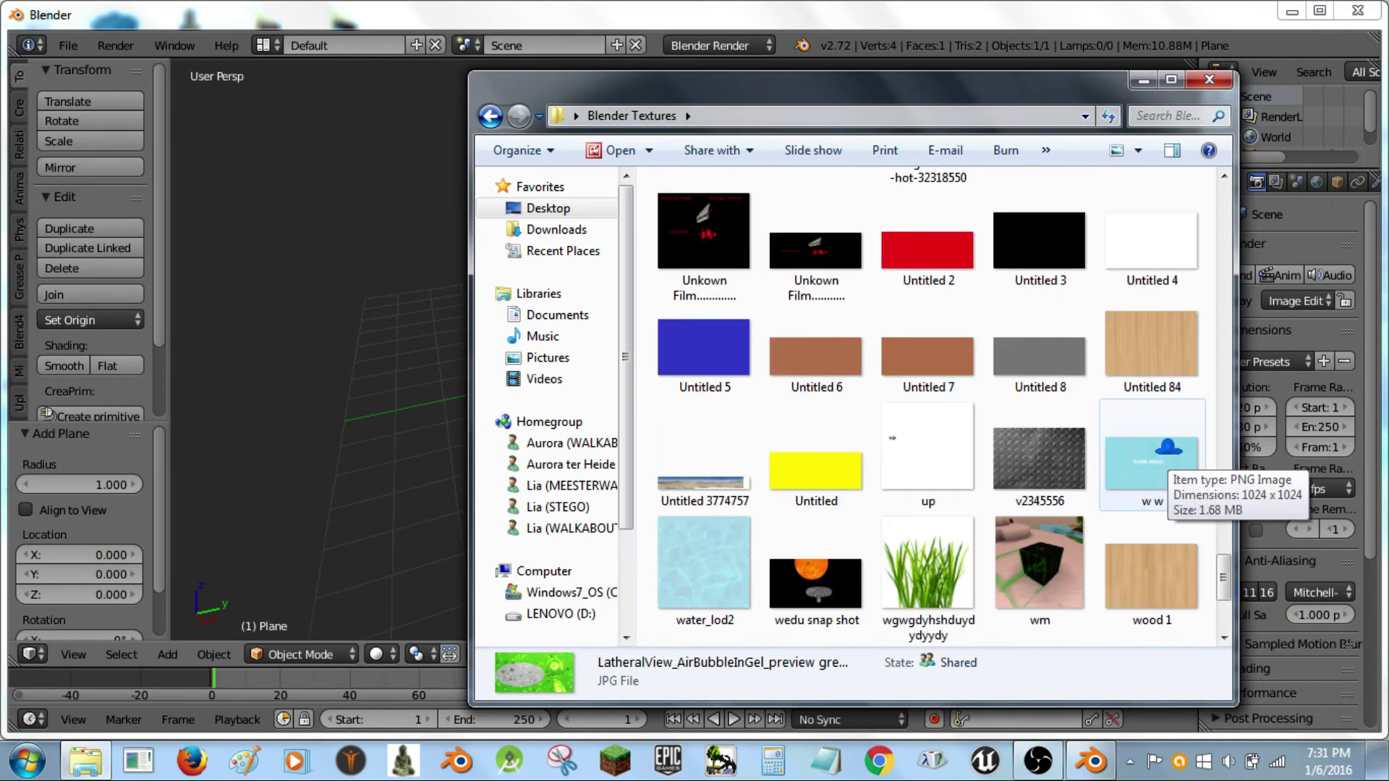
scroll(1168, 447, up, 2)
scroll(1157, 449, up, 5)
scroll(1157, 449, down, 4)
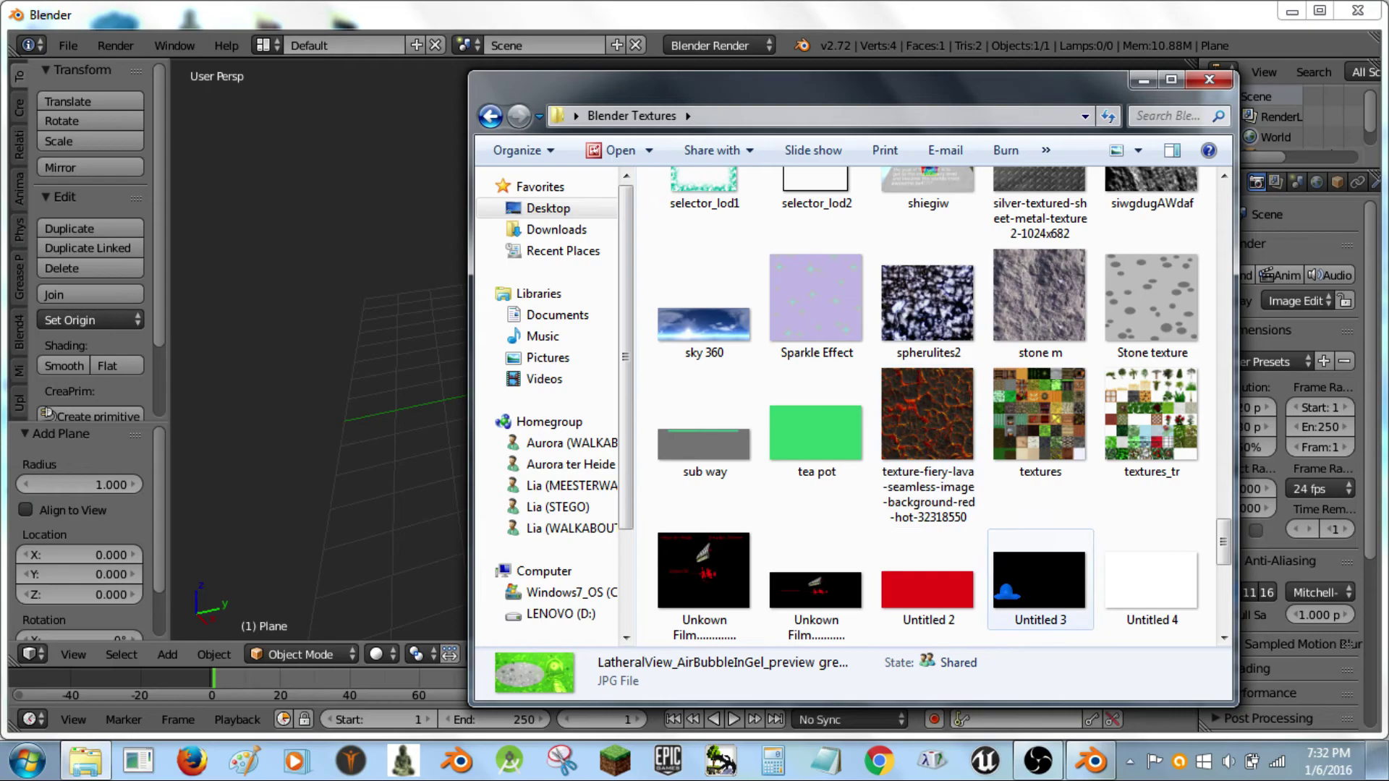
scroll(1120, 501, up, 3)
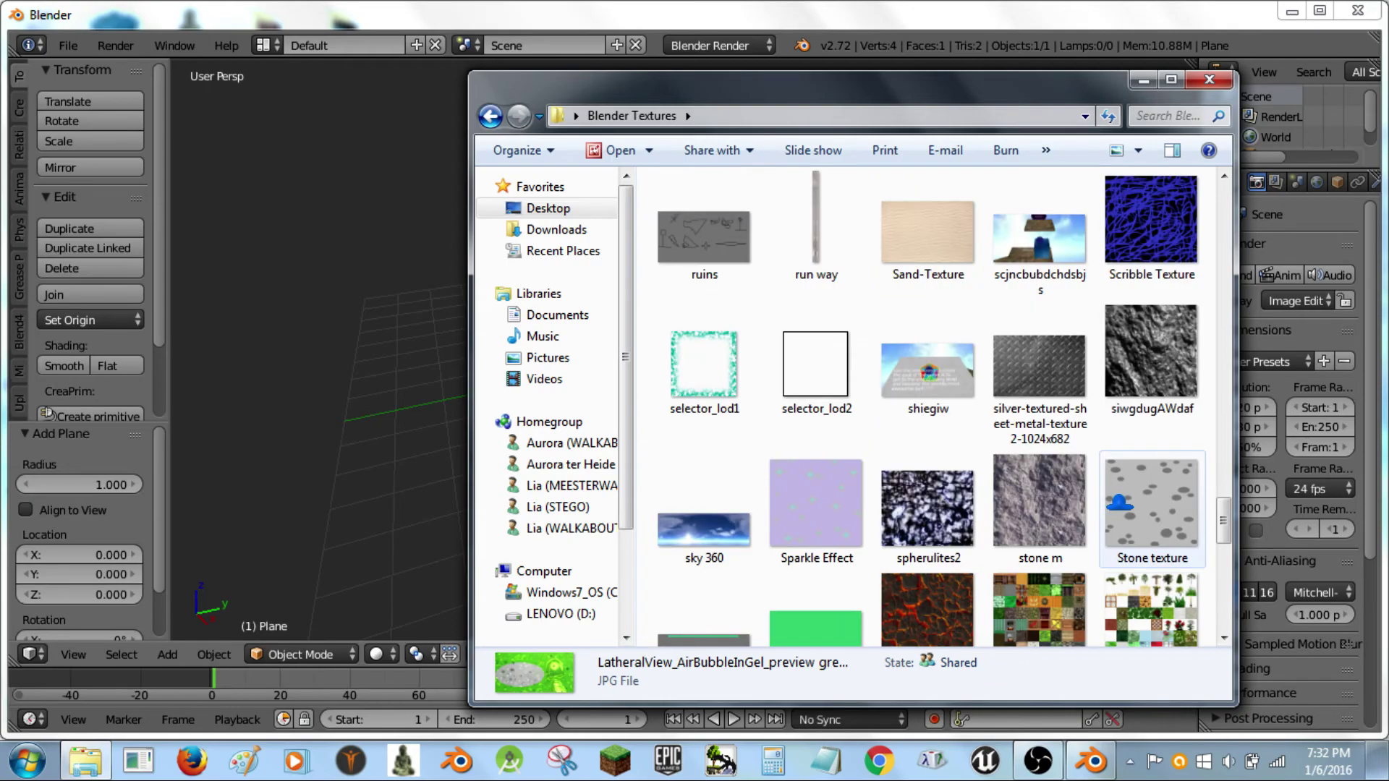
scroll(1120, 505, up, 3)
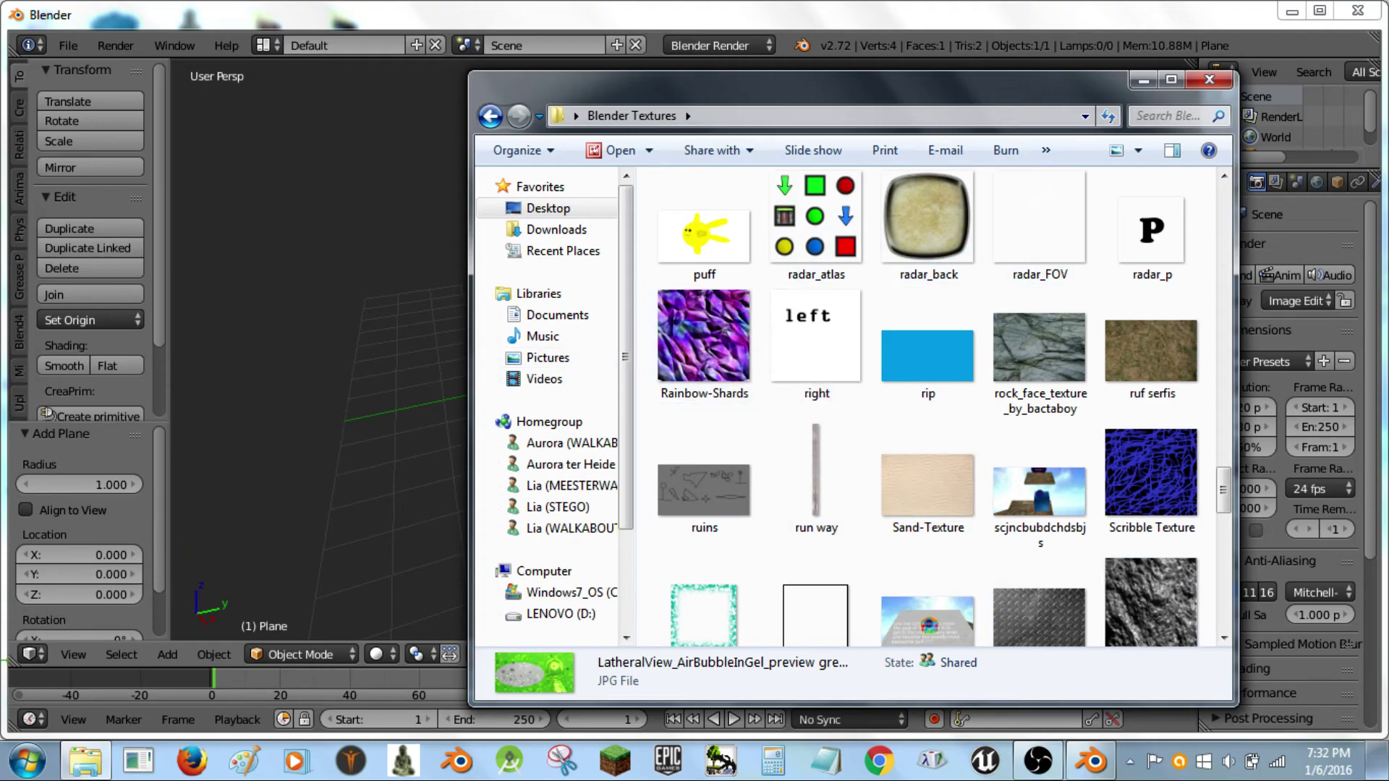
Split the 3D view in two and make the widened left area an Image Editor.
click(29, 660)
drag(16, 644, 262, 654)
click(29, 654)
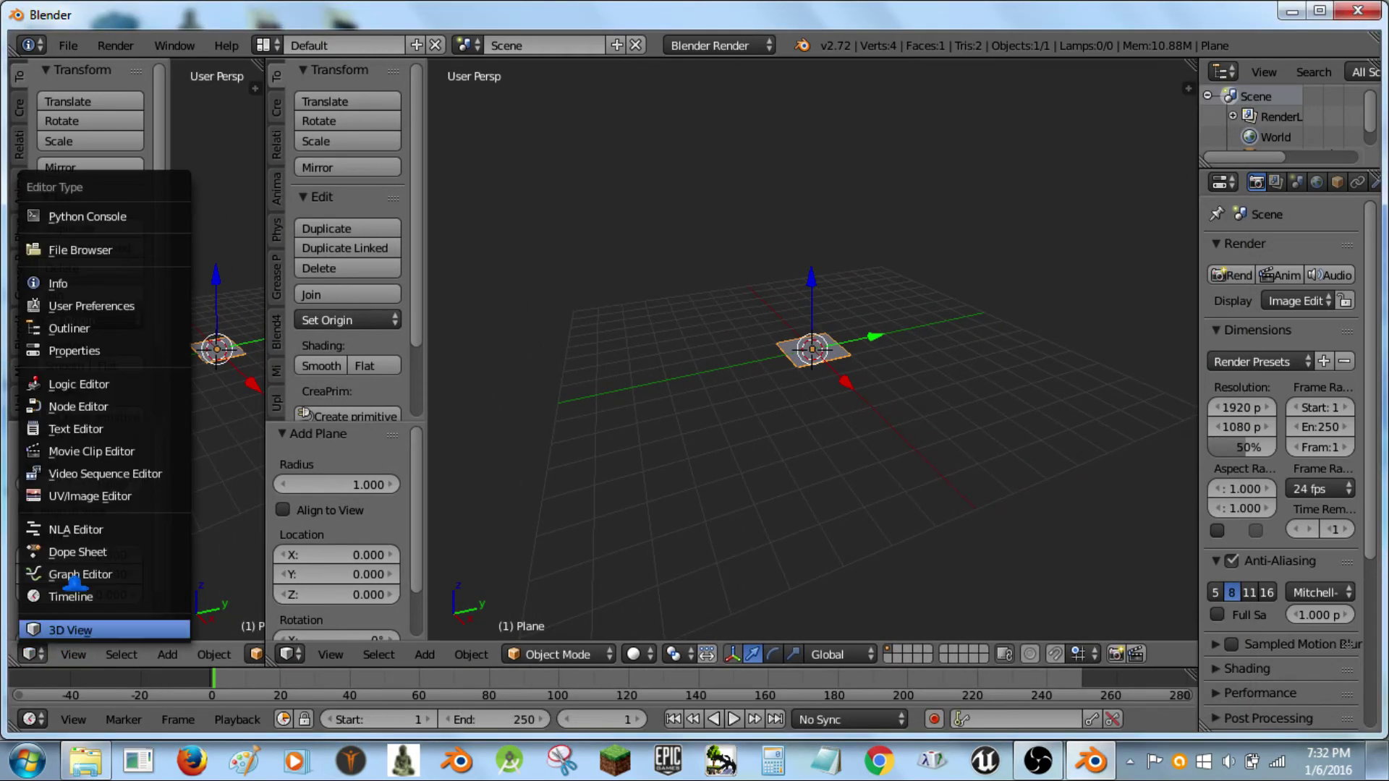
click(93, 492)
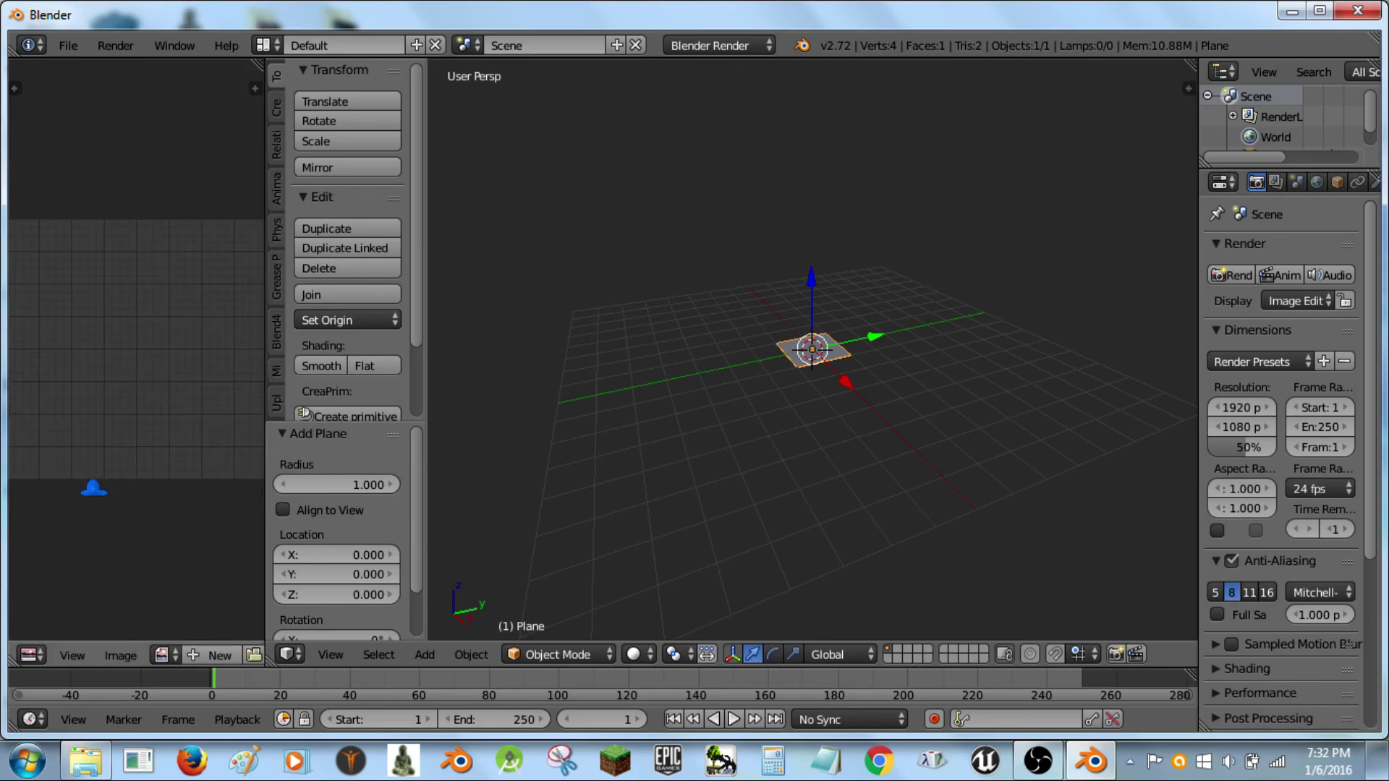
drag(258, 443, 546, 443)
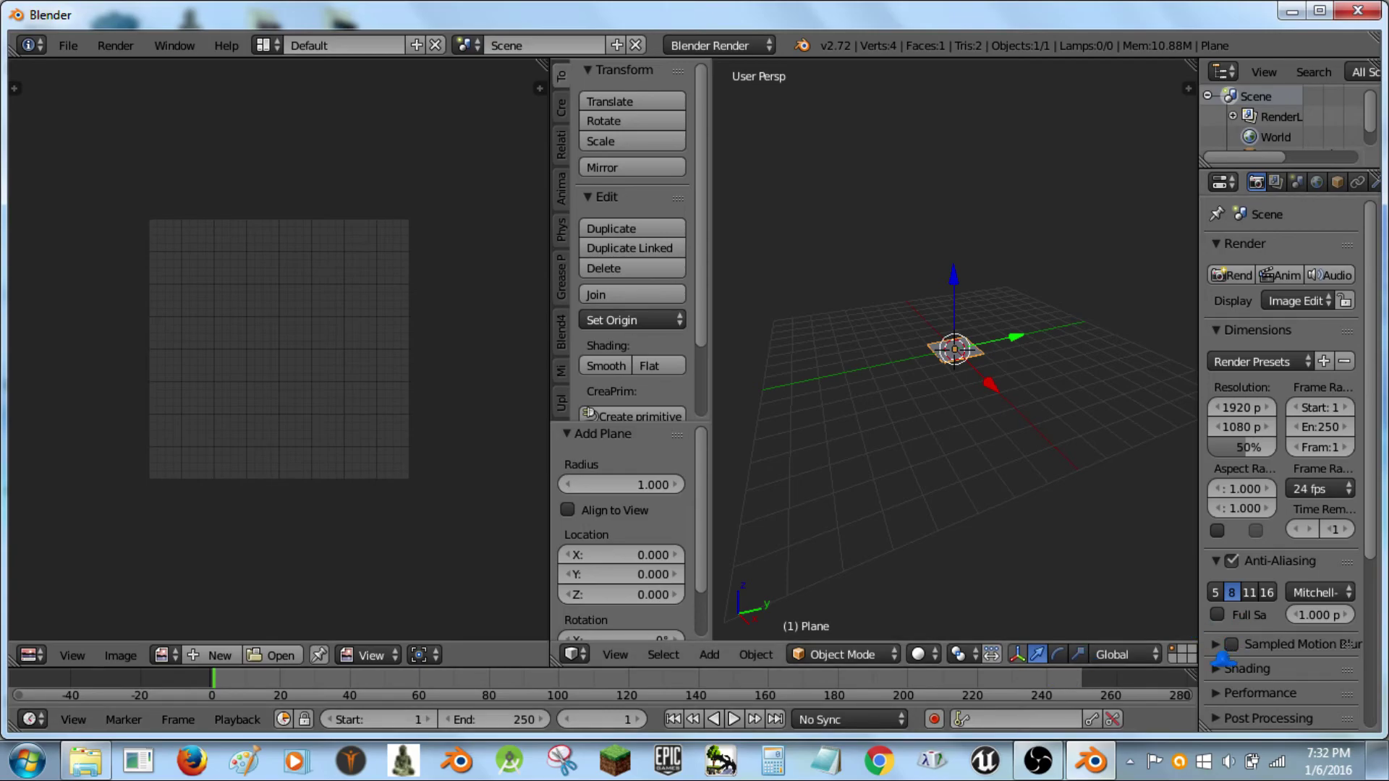
Rearrange the areas by splitting and joining, then set the left area to UV/Image Editor.
drag(1194, 675, 1194, 682)
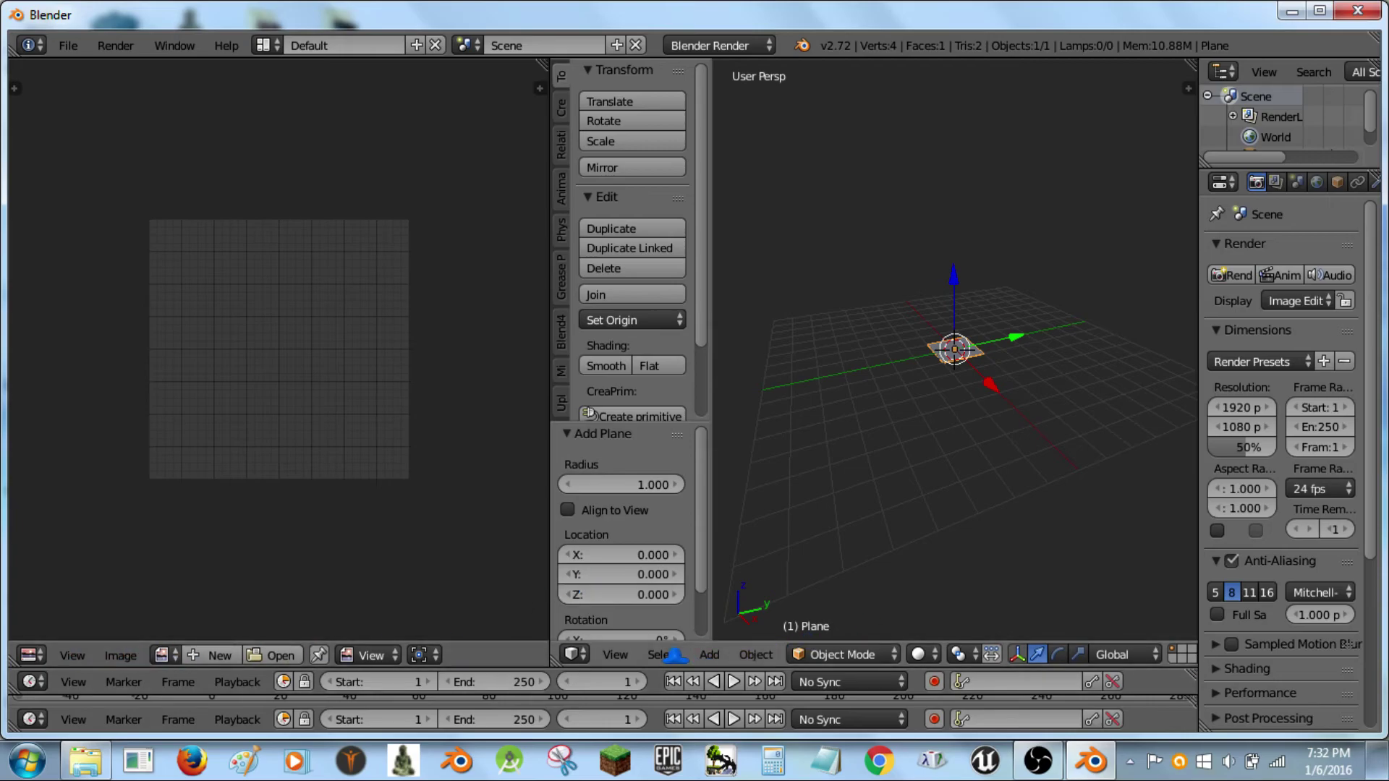
drag(554, 664, 297, 720)
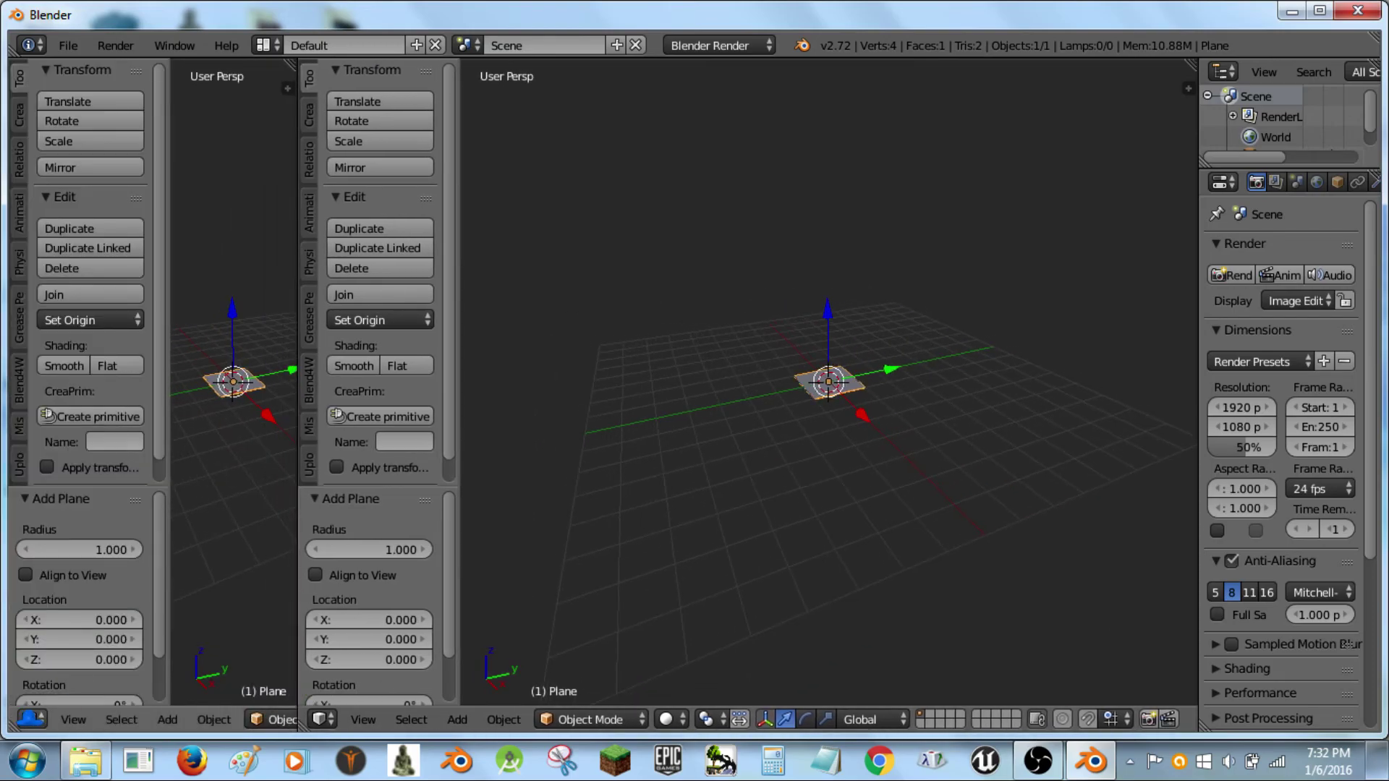
click(30, 719)
click(130, 555)
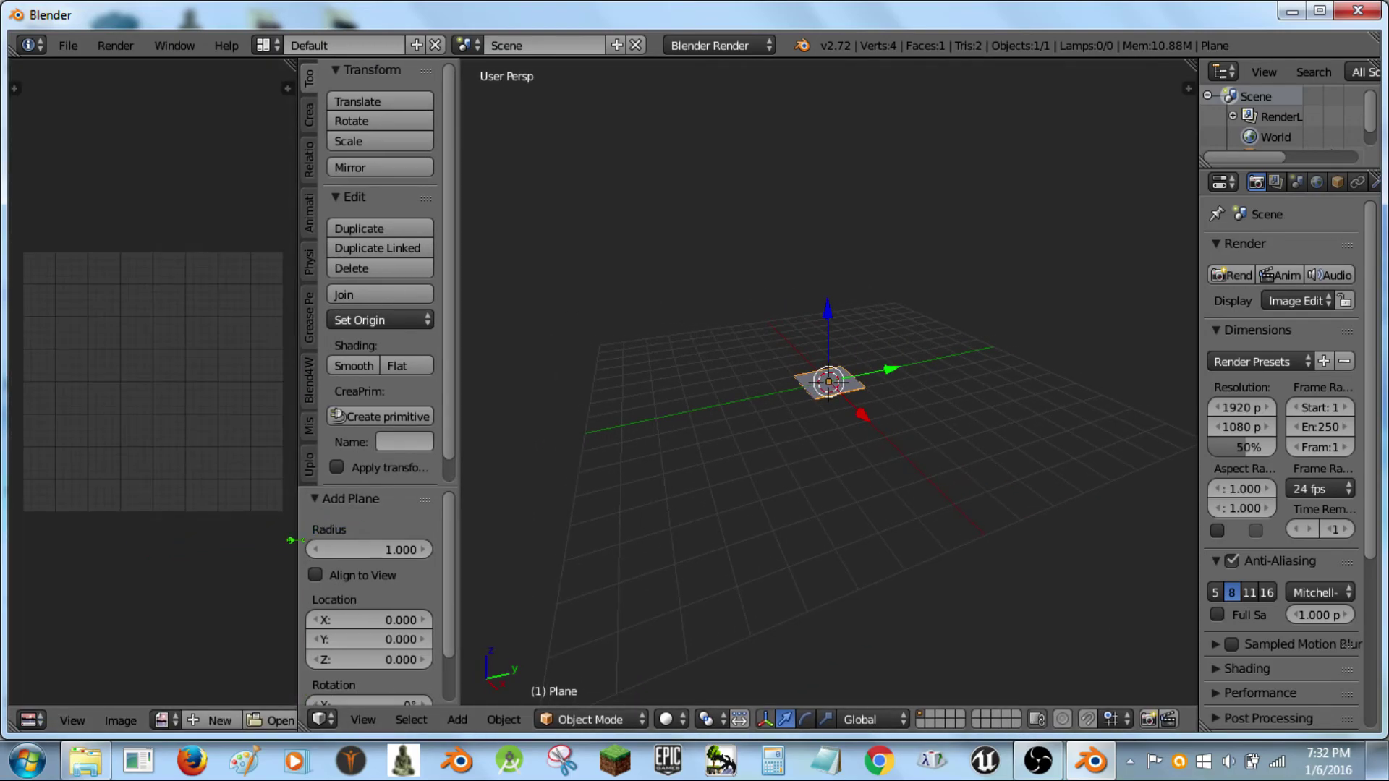
Open spherulites2.jpg from Desktop/Blender Textures in the Image Editor.
click(276, 719)
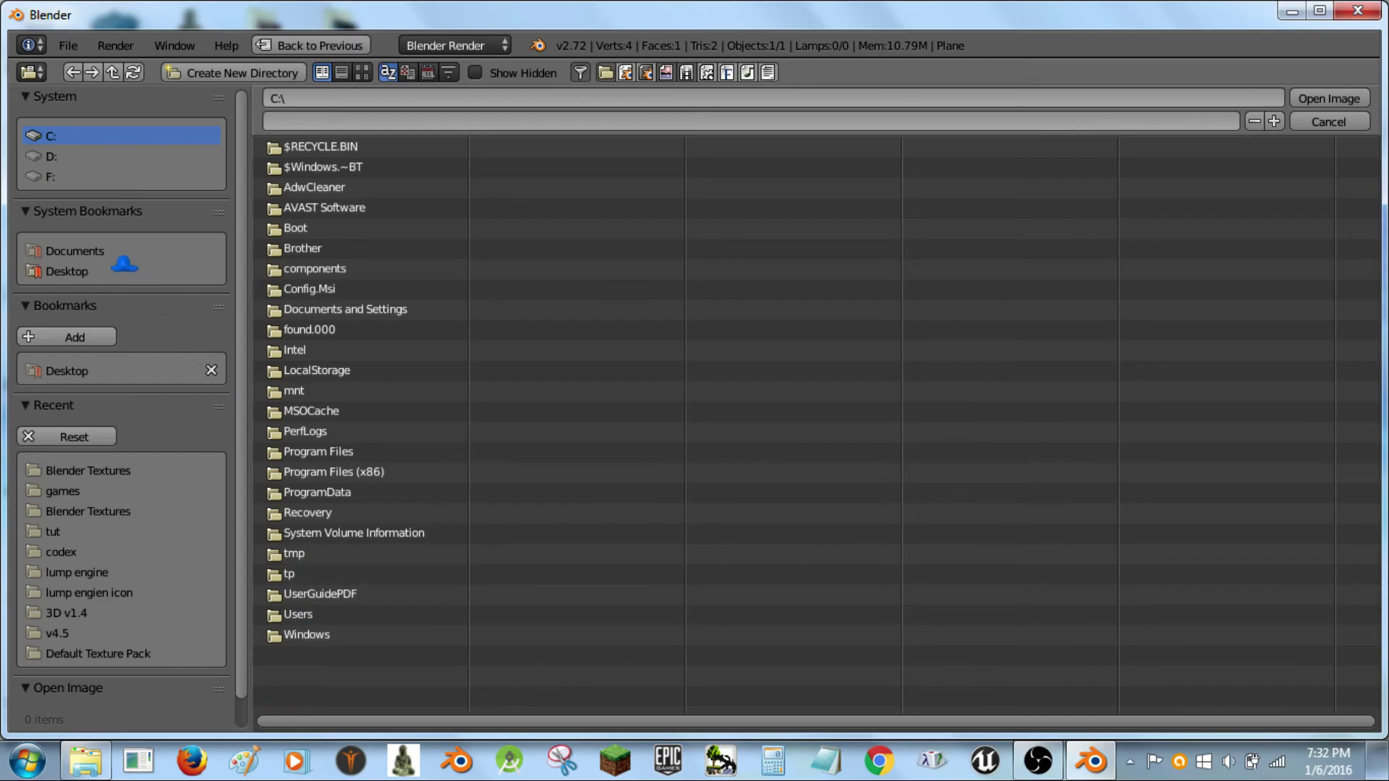
click(58, 269)
click(101, 469)
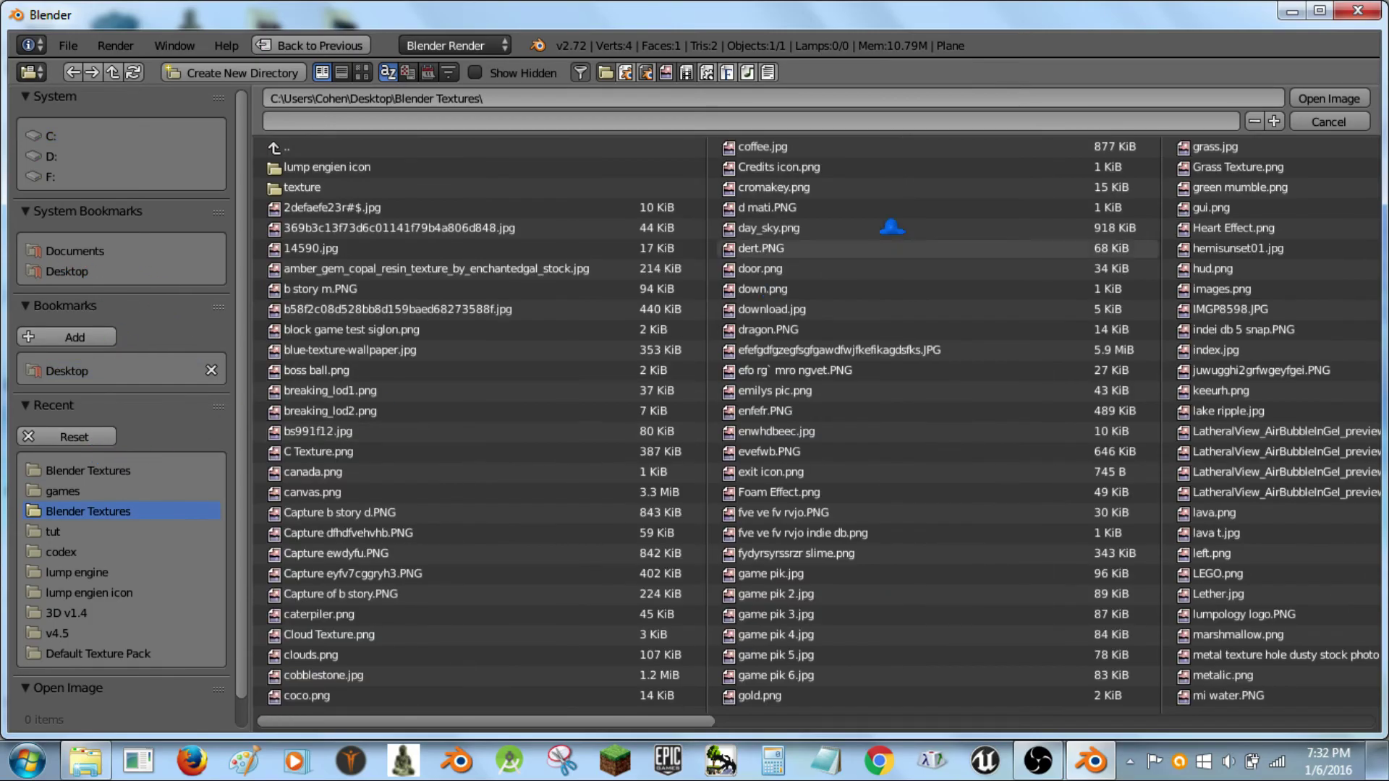
click(361, 71)
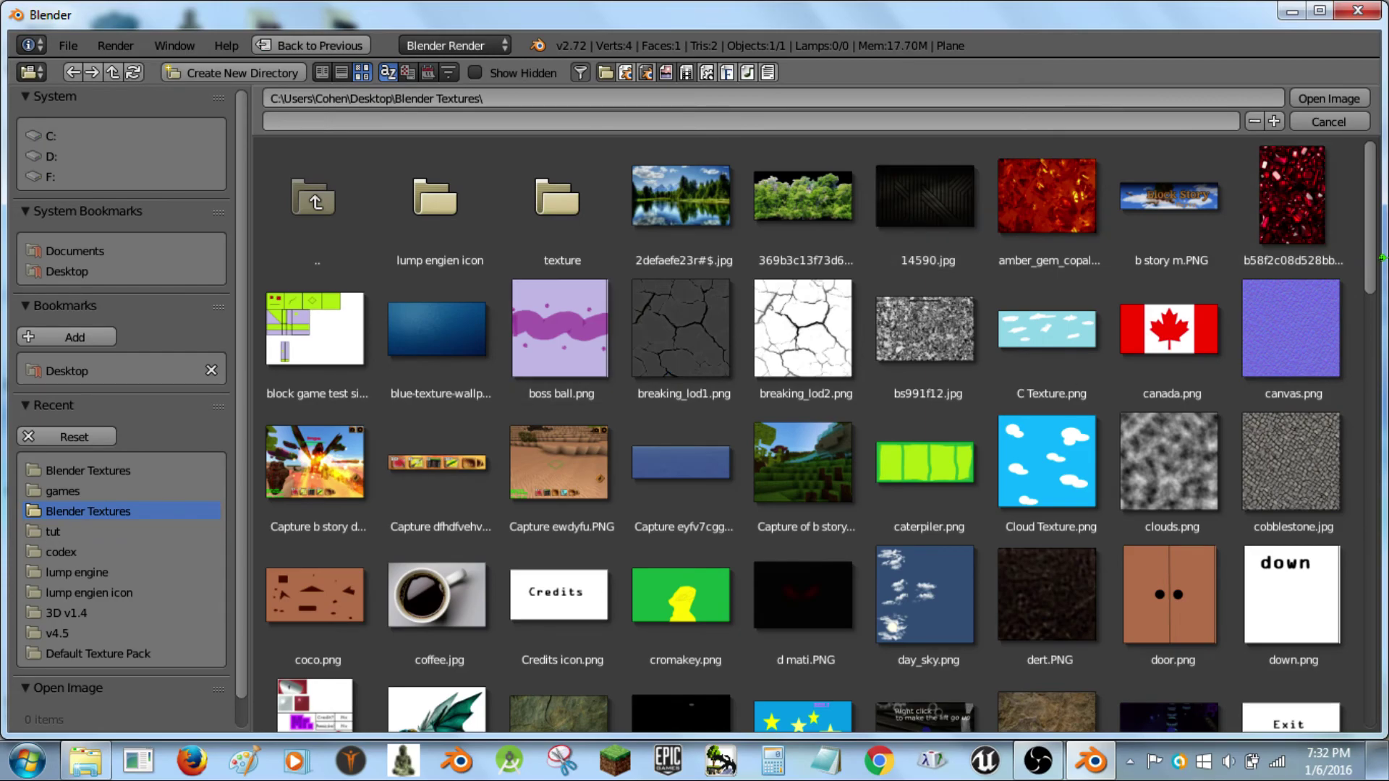
drag(1371, 277, 1378, 371)
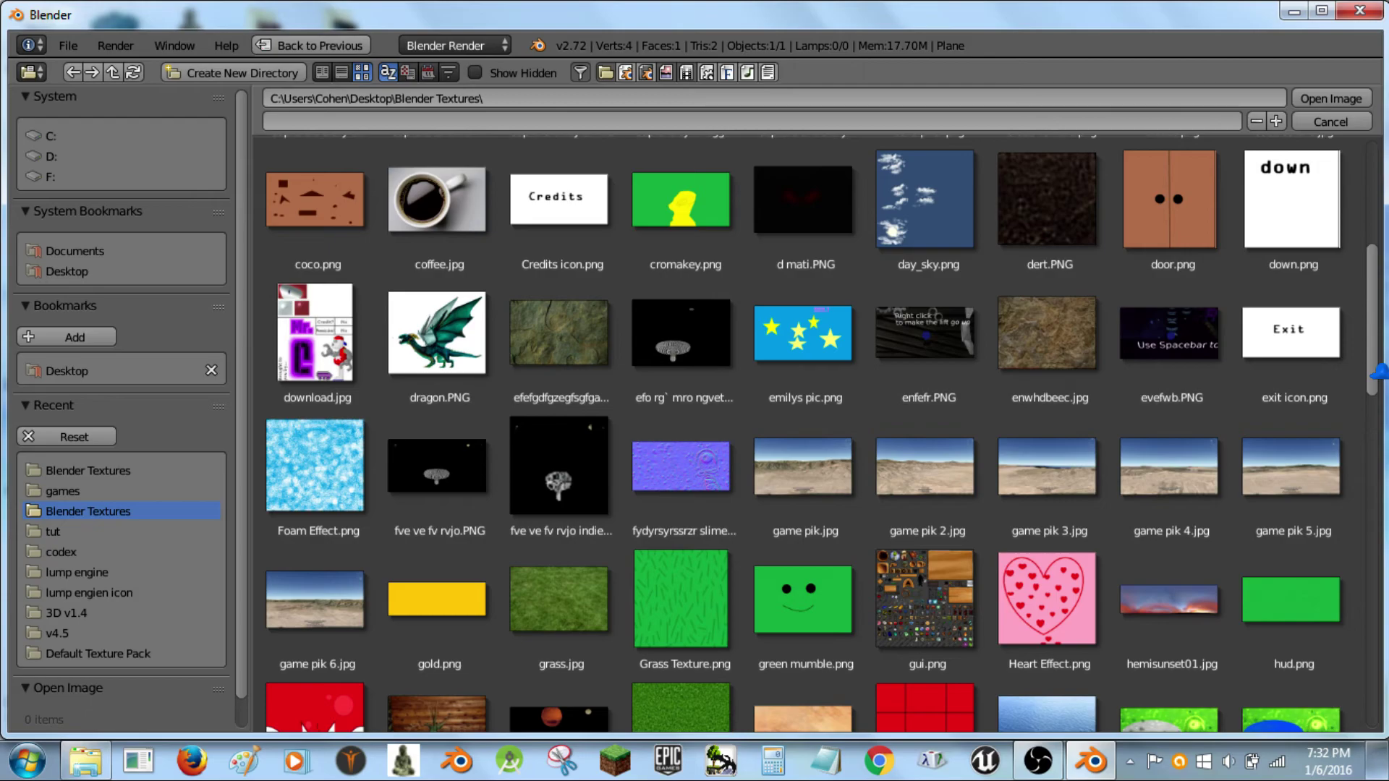
drag(1378, 371, 1378, 679)
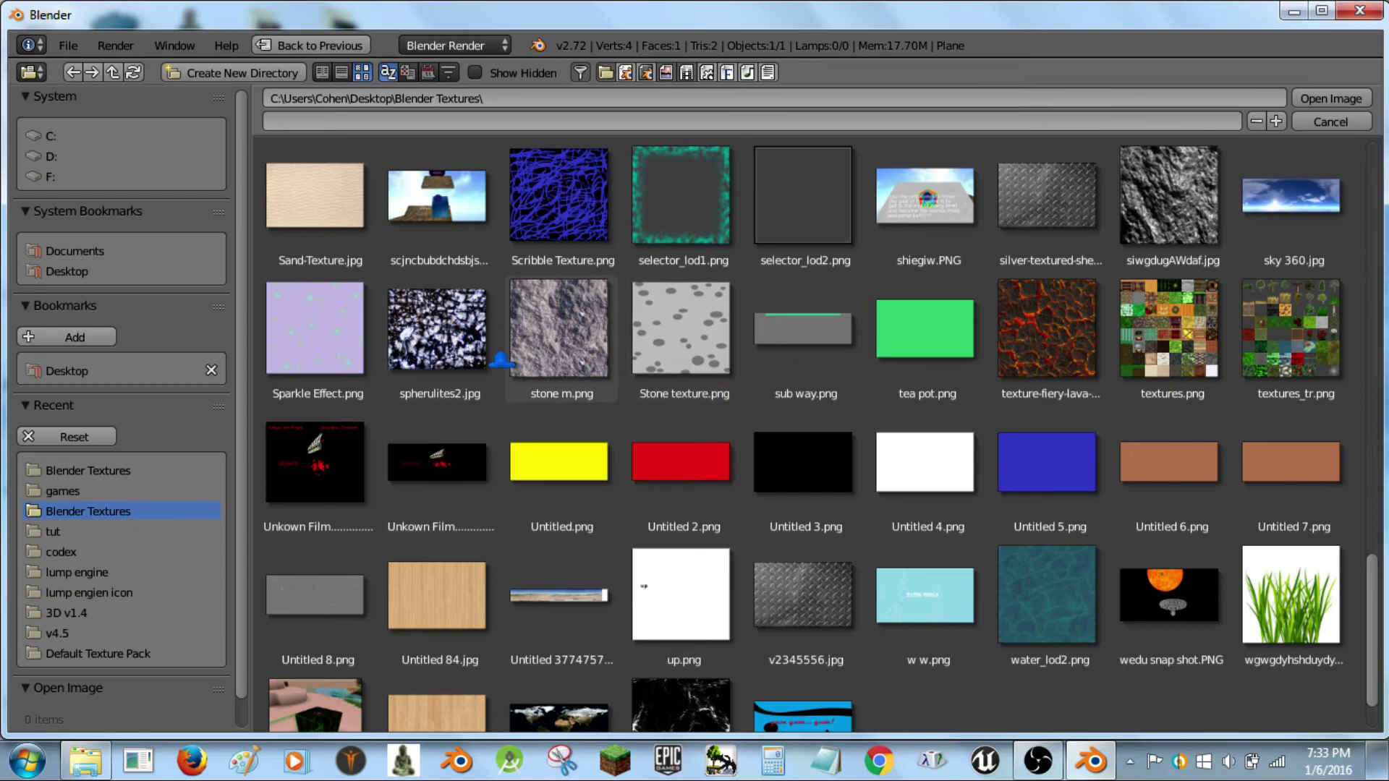
click(436, 329)
click(1330, 99)
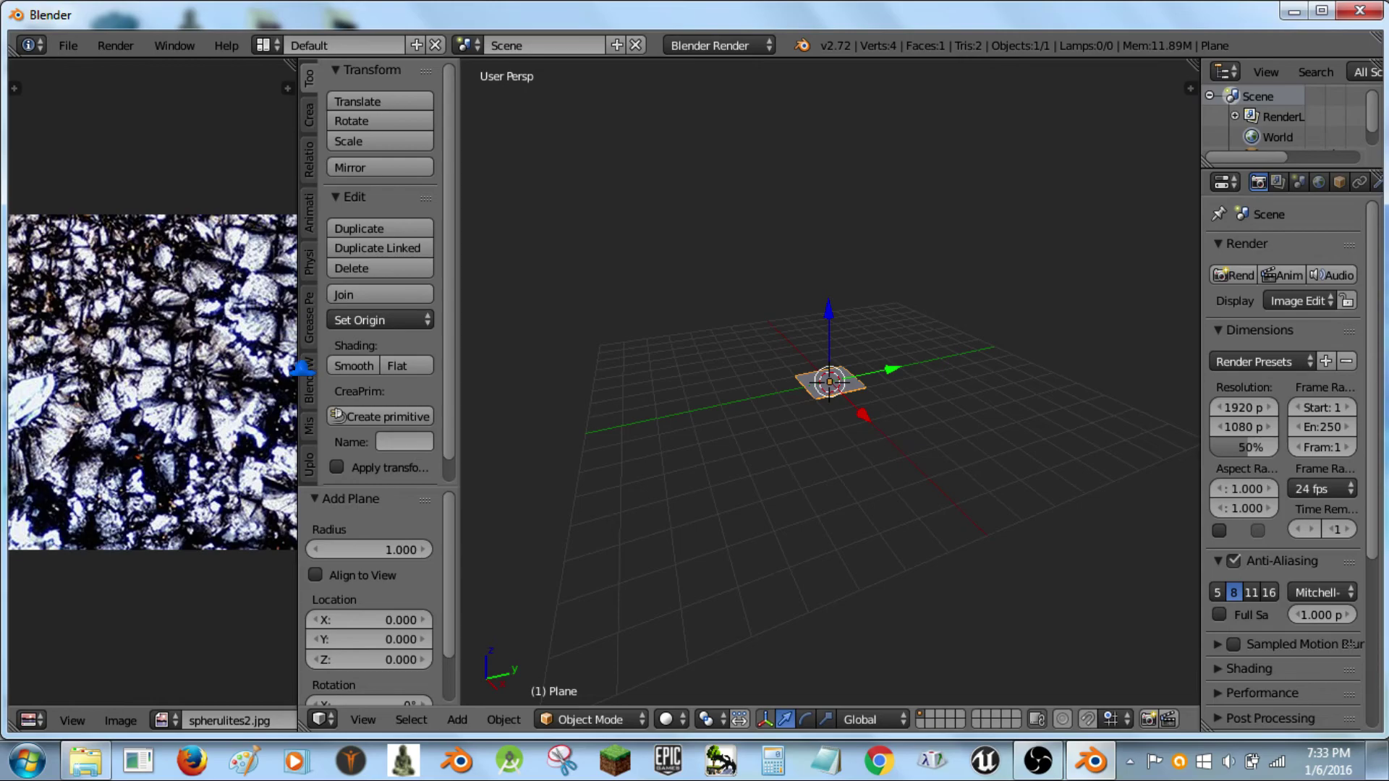
Widen the image editor and orbit the 3D view toward a top-down angle.
drag(298, 369, 366, 378)
scroll(960, 346, up, 3)
middle_drag(961, 345, 912, 444)
scroll(85, 552, down, 4)
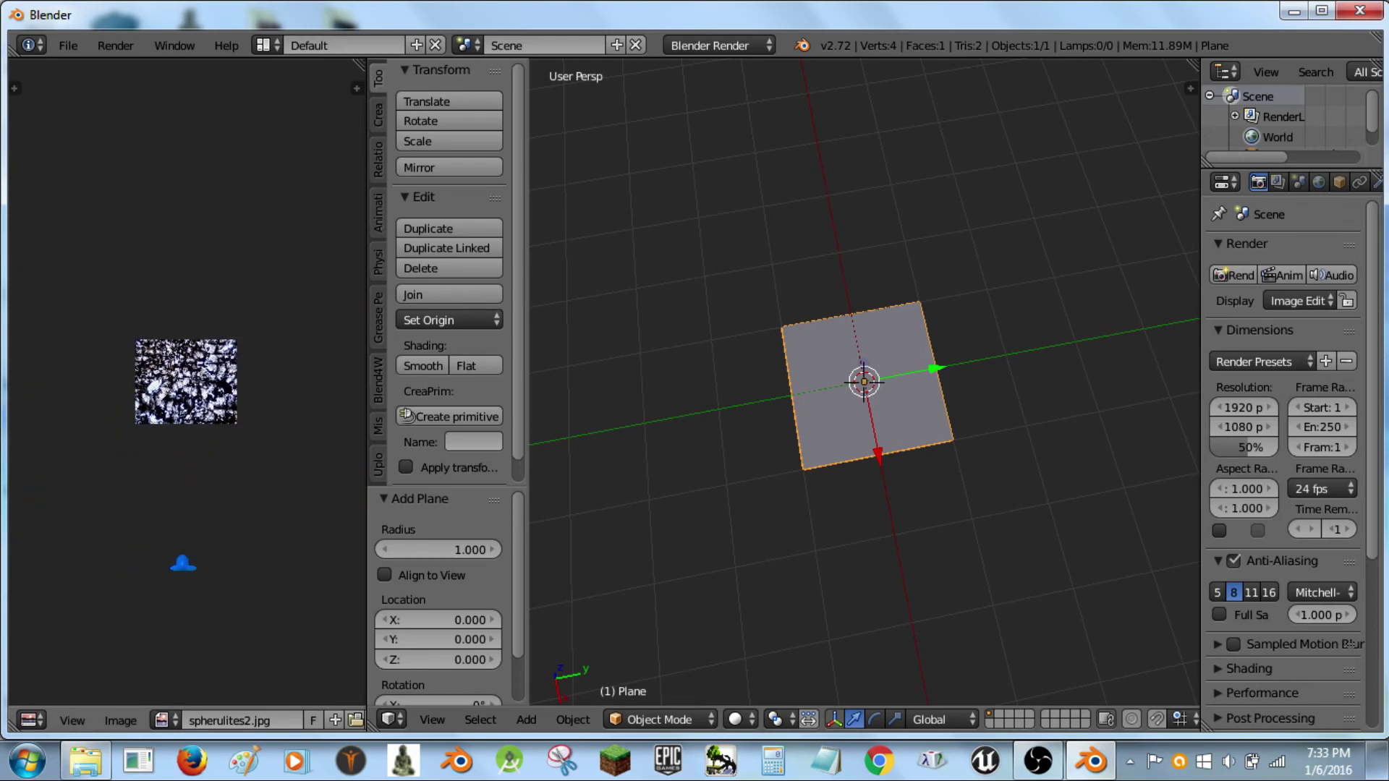
scroll(180, 561, up, 1)
Check spherulites2's 400 x 330 dimensions in the Blender Textures folder, then close it.
click(86, 761)
scroll(934, 405, up, 3)
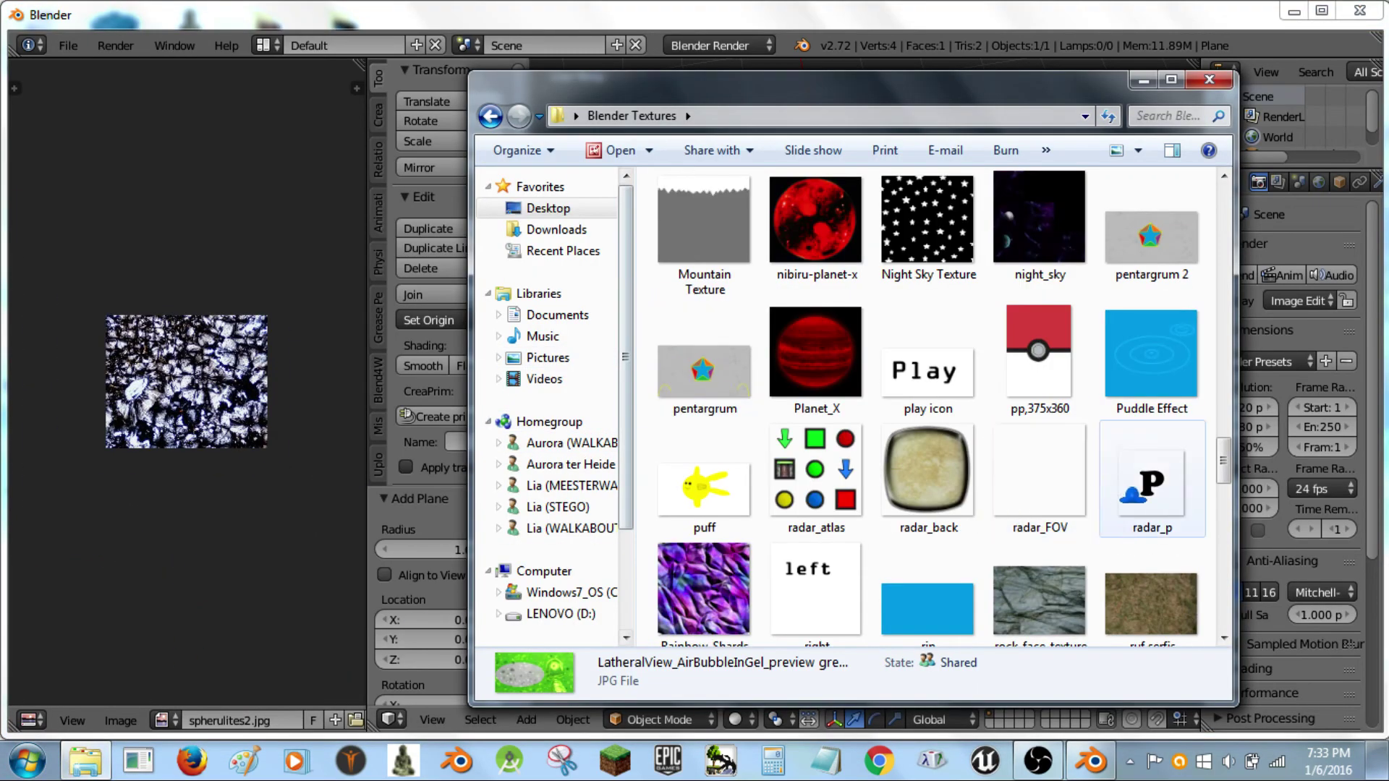
drag(1222, 463, 1275, 533)
click(954, 383)
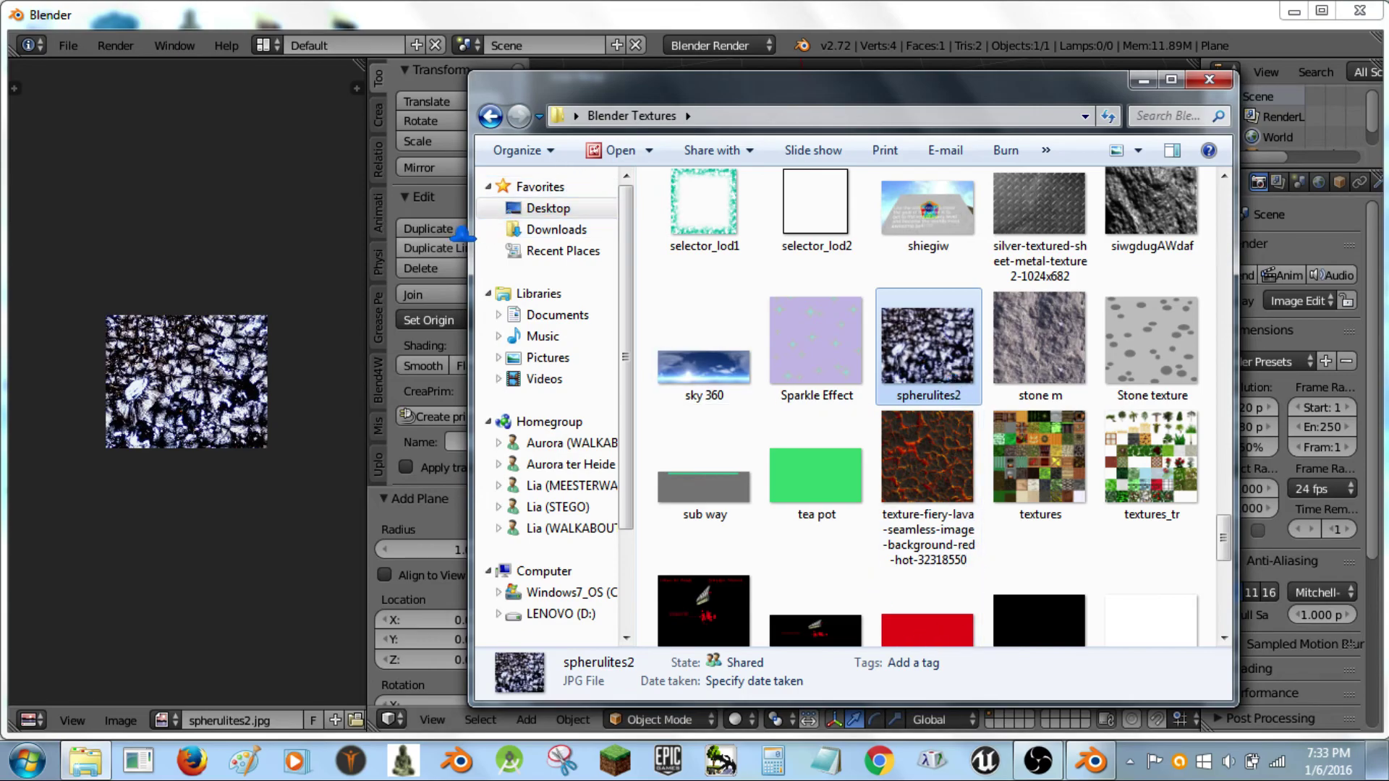
drag(470, 228, 49, 299)
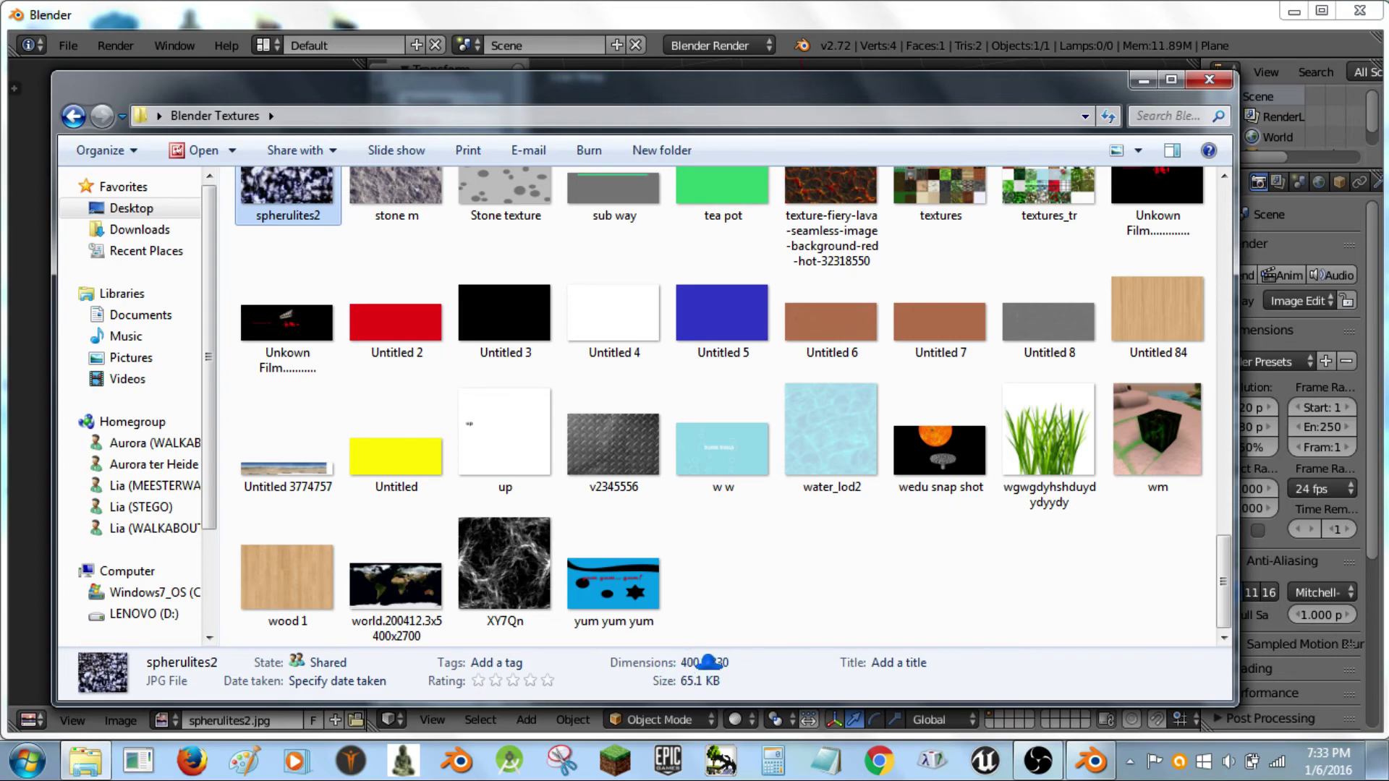
click(1333, 211)
Show the plane's Object properties and widen the Properties panel.
click(1340, 181)
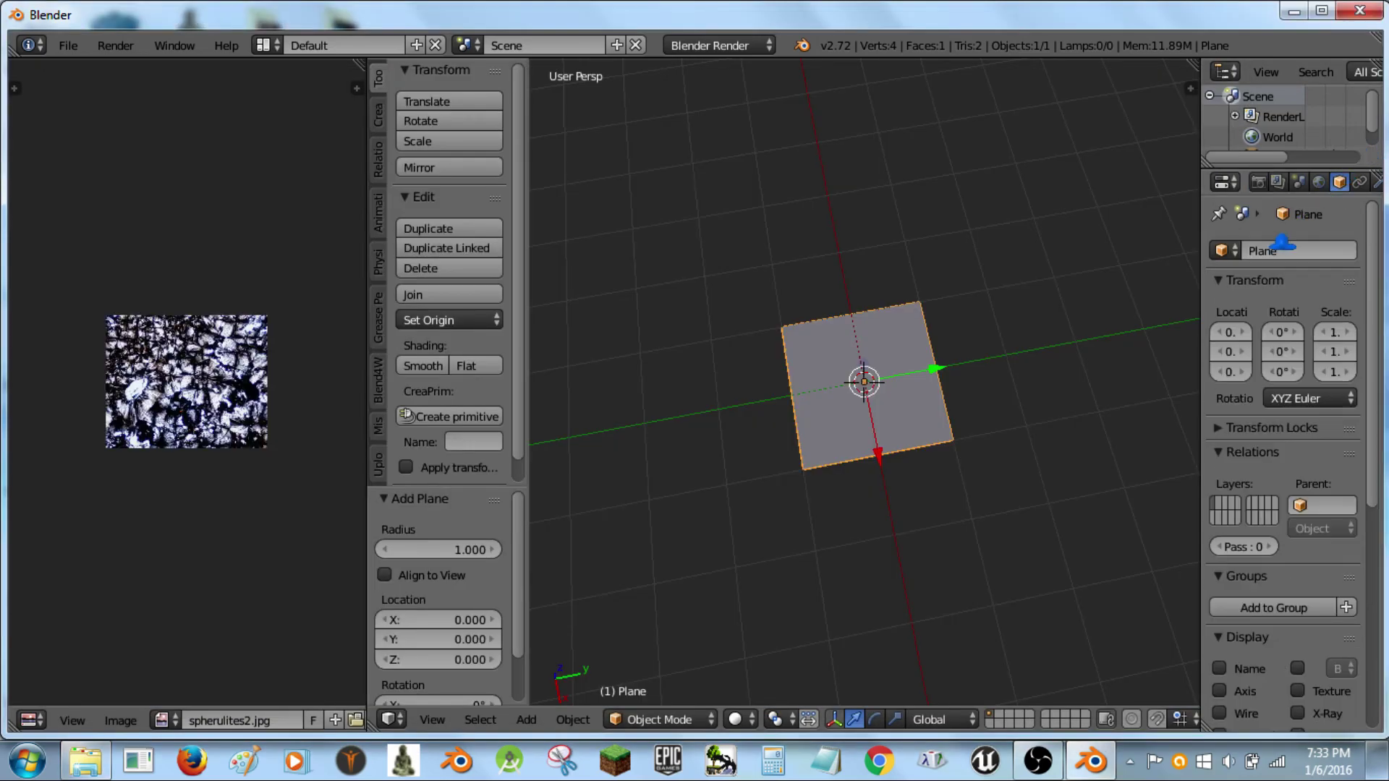
drag(1198, 273, 946, 297)
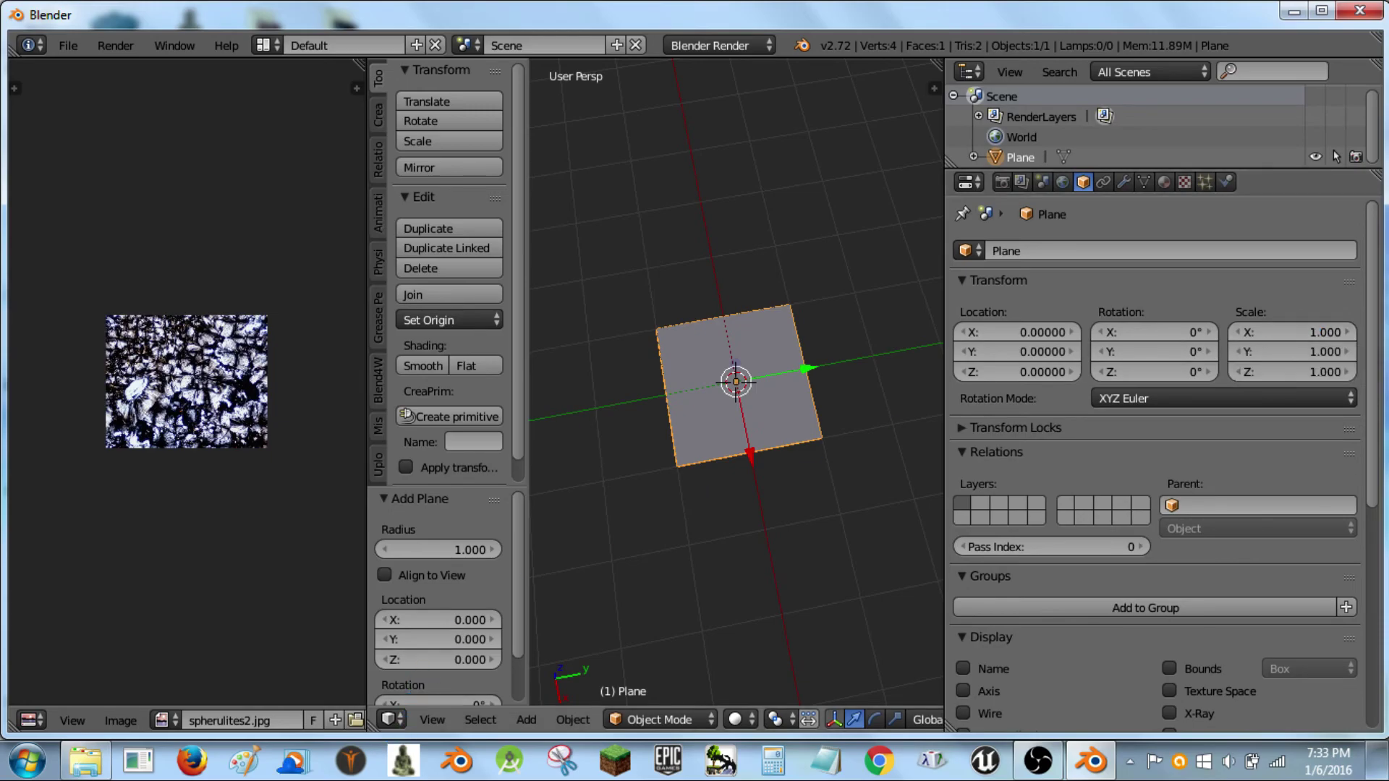
click(86, 760)
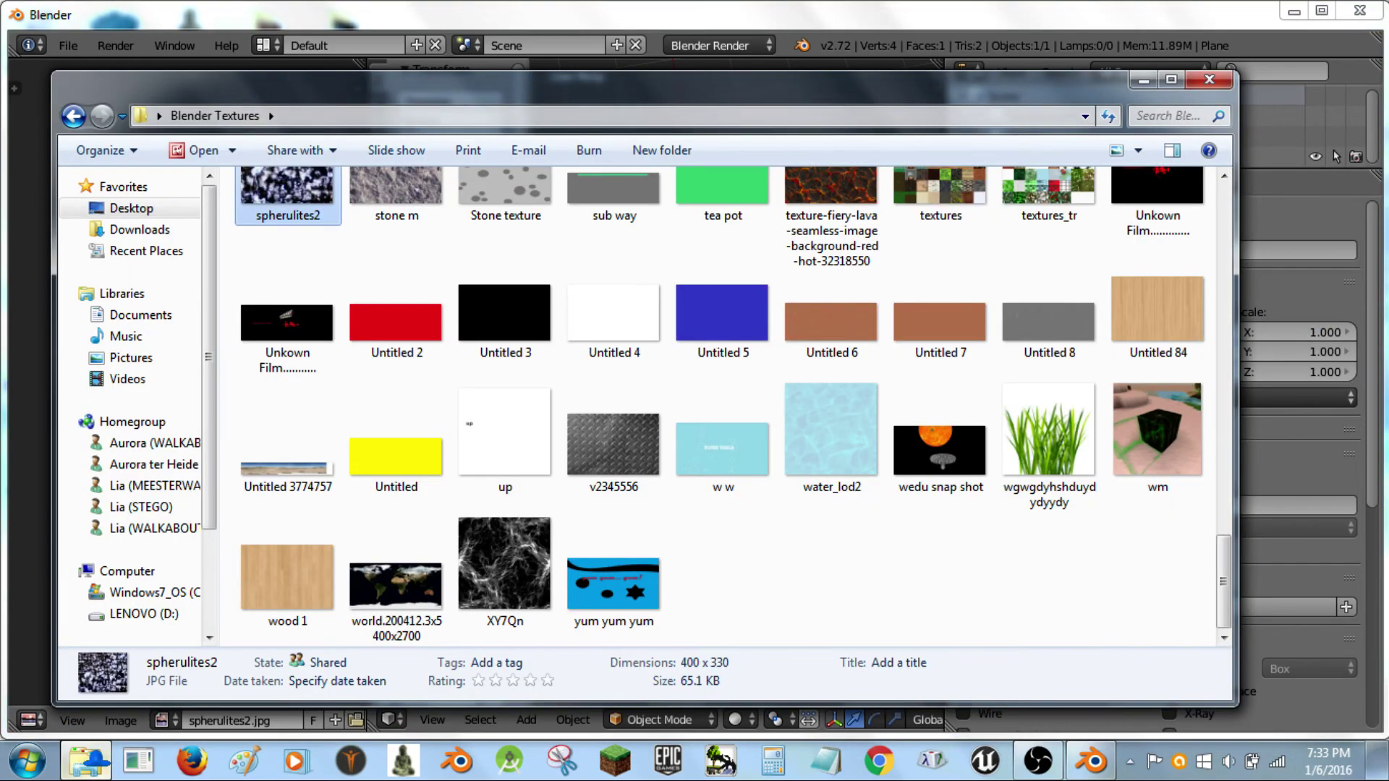
key(alt+Tab)
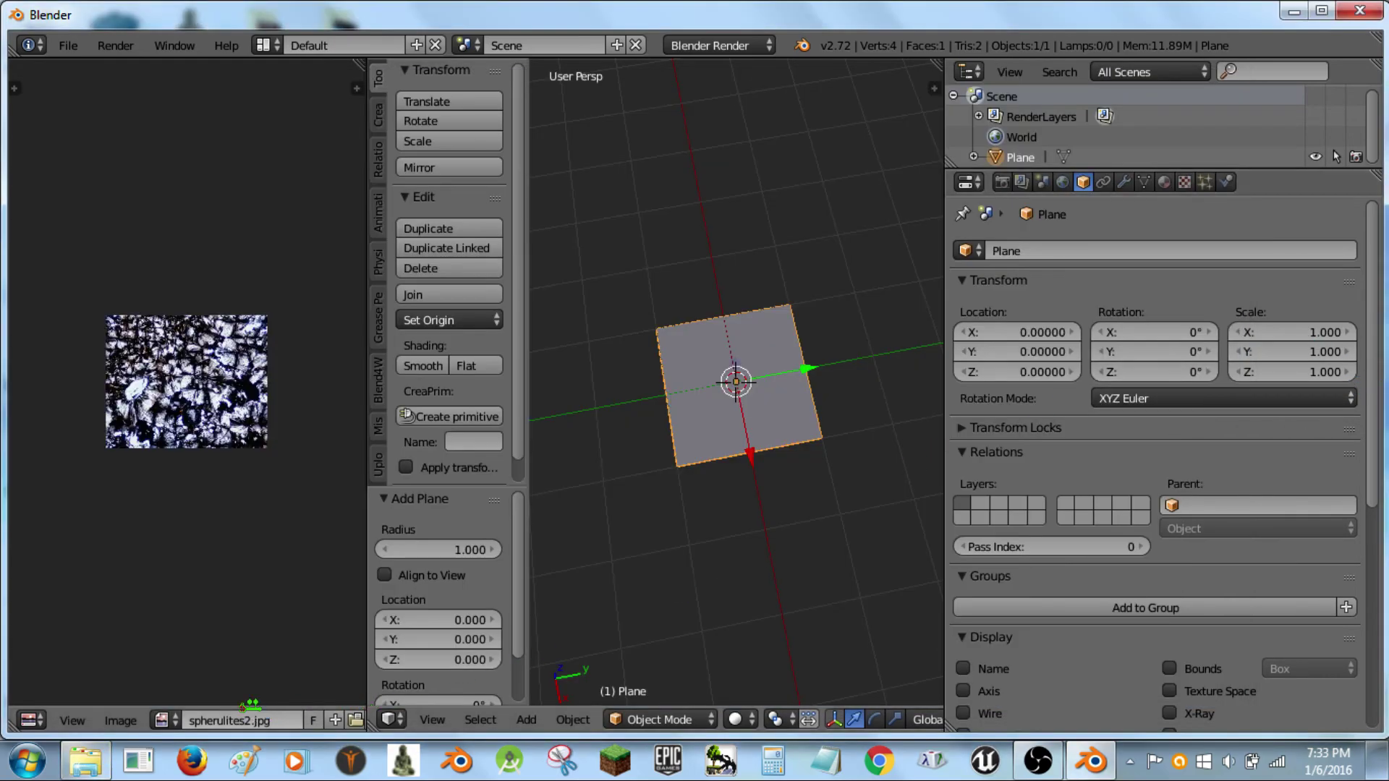
View the plane from directly above in orthographic Top view.
middle_drag(799, 372, 767, 478)
key(KP_7)
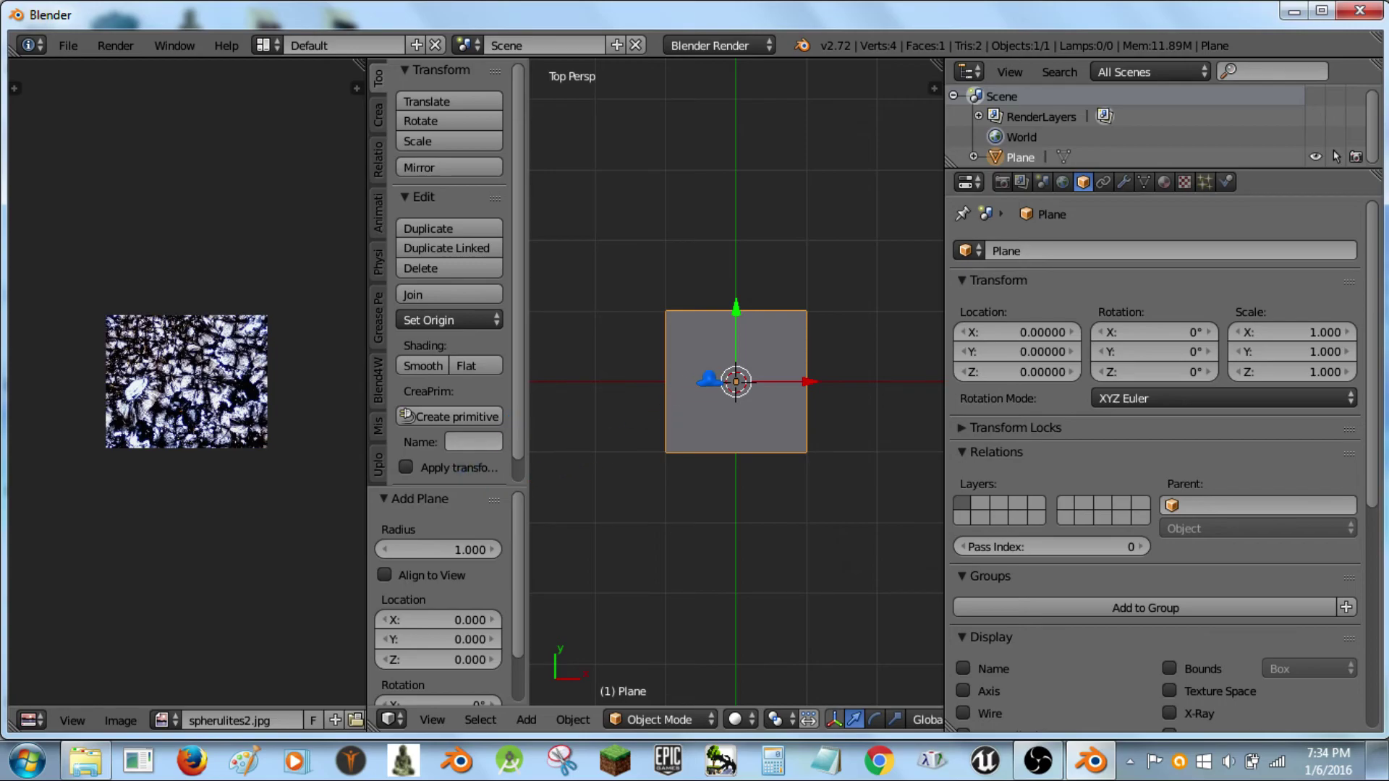
key(KP_5)
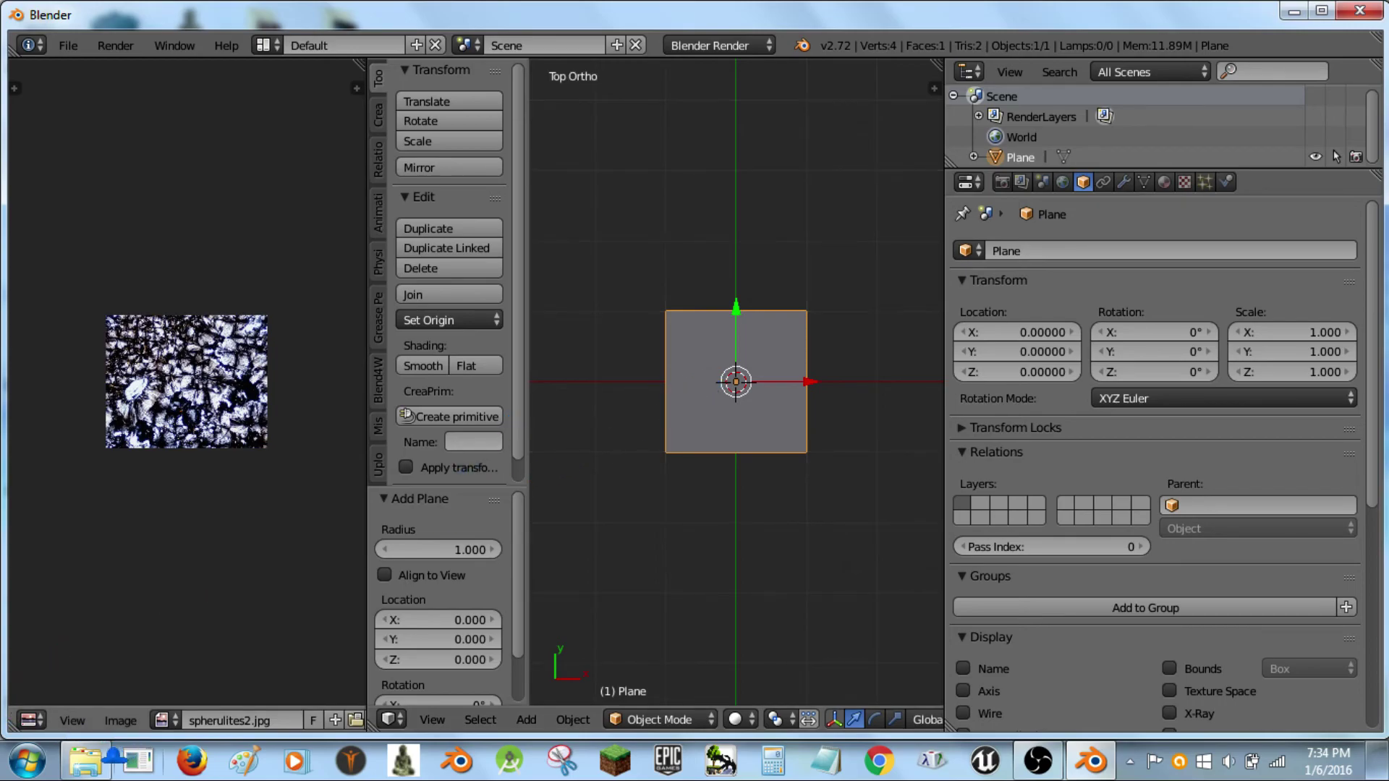
Set the plane's scale to X 4.000 and Y 3.500 in Object properties.
key(KP_5)
key(KP_5)
key(alt+Tab)
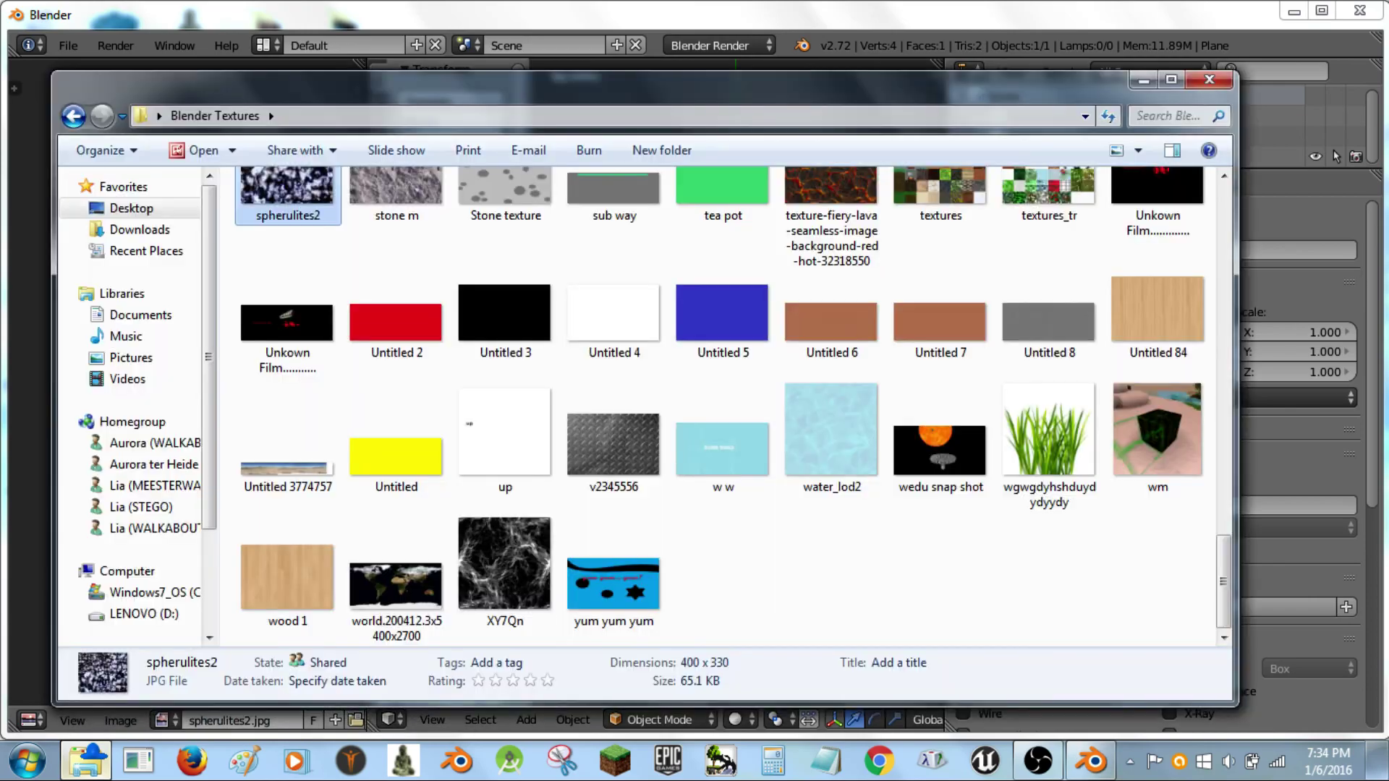
key(alt+Tab)
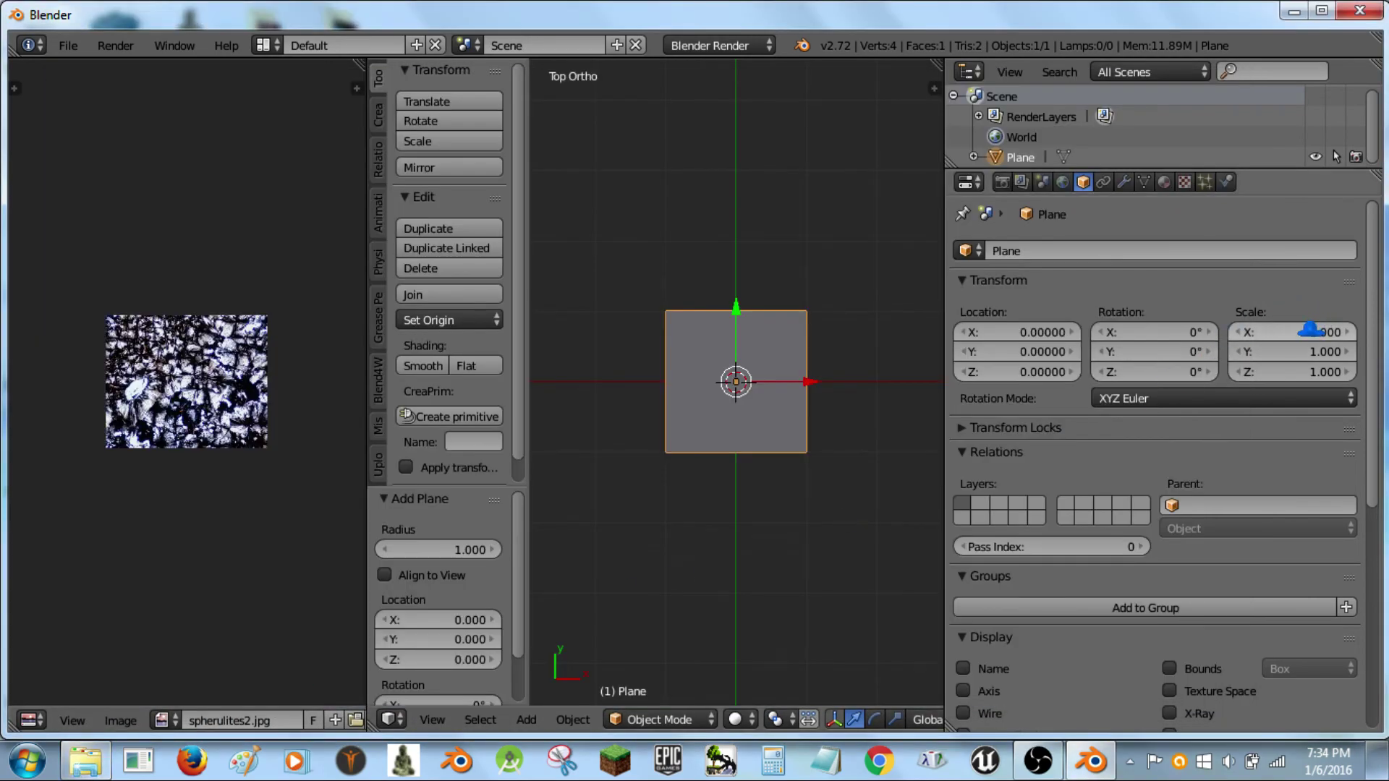
click(94, 756)
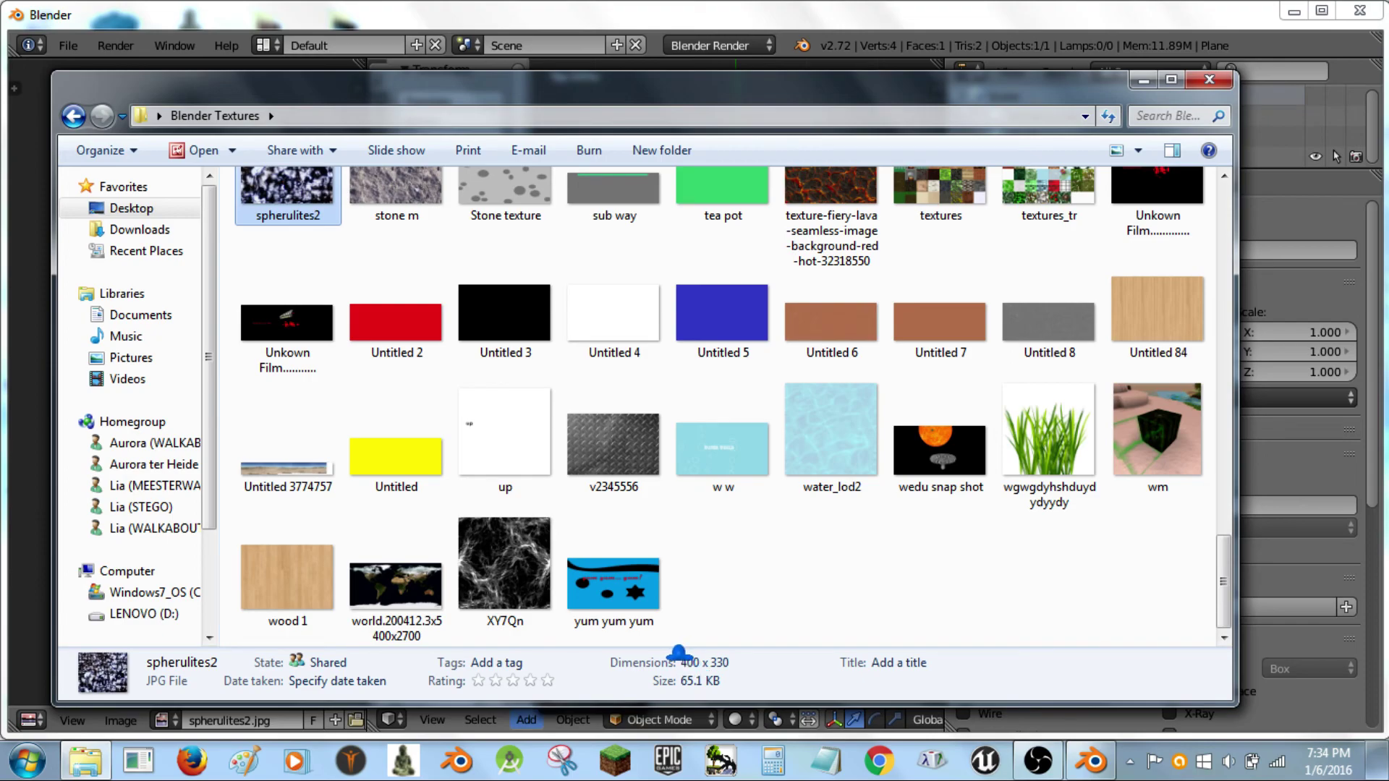
click(81, 757)
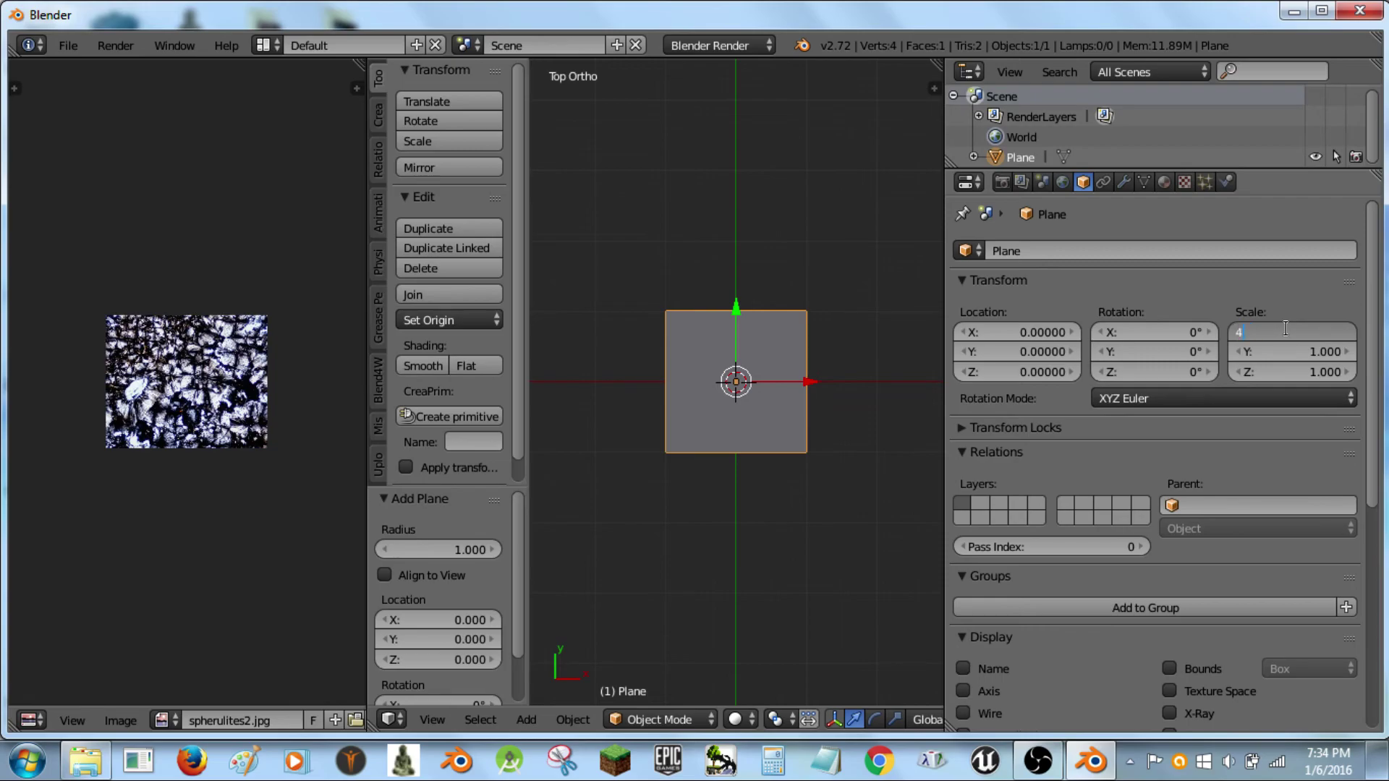
text(4.)
key(Return)
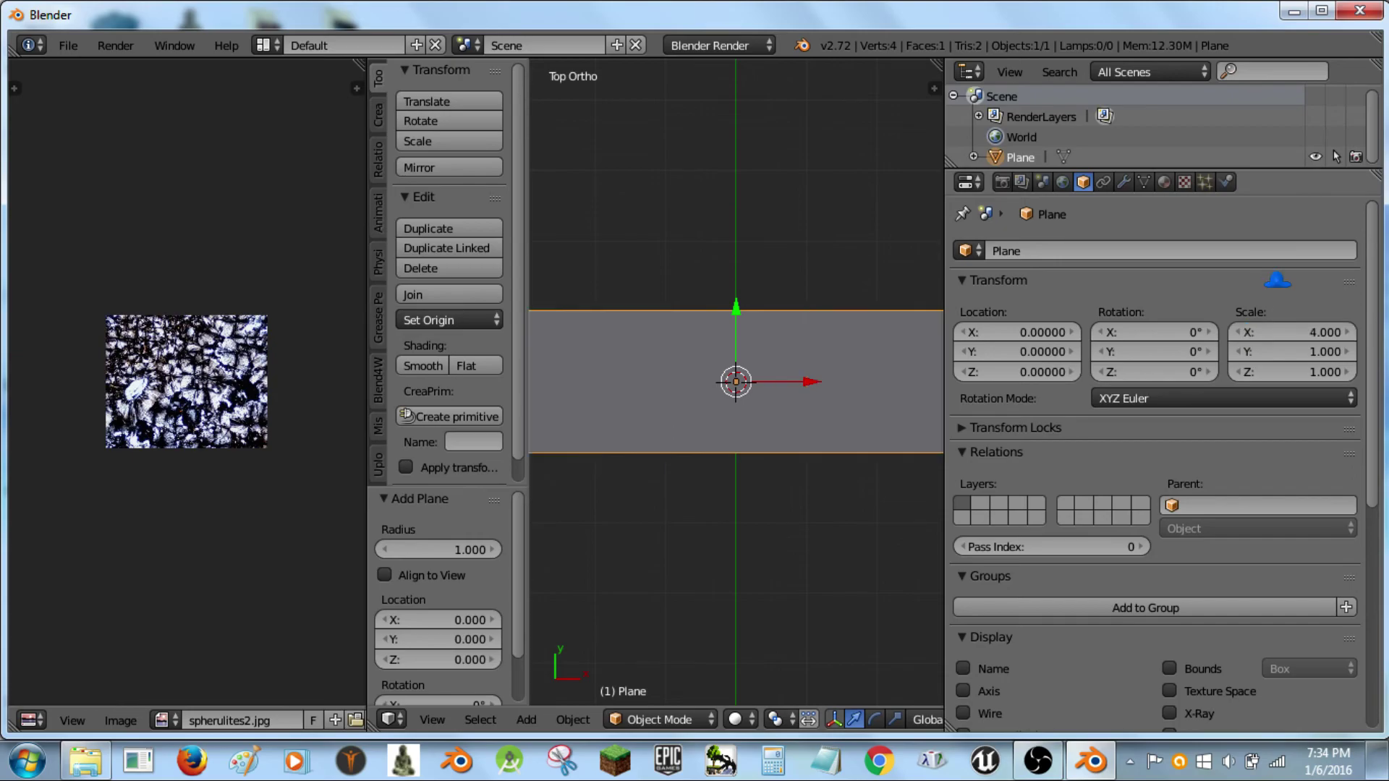
scroll(742, 473, down, 5)
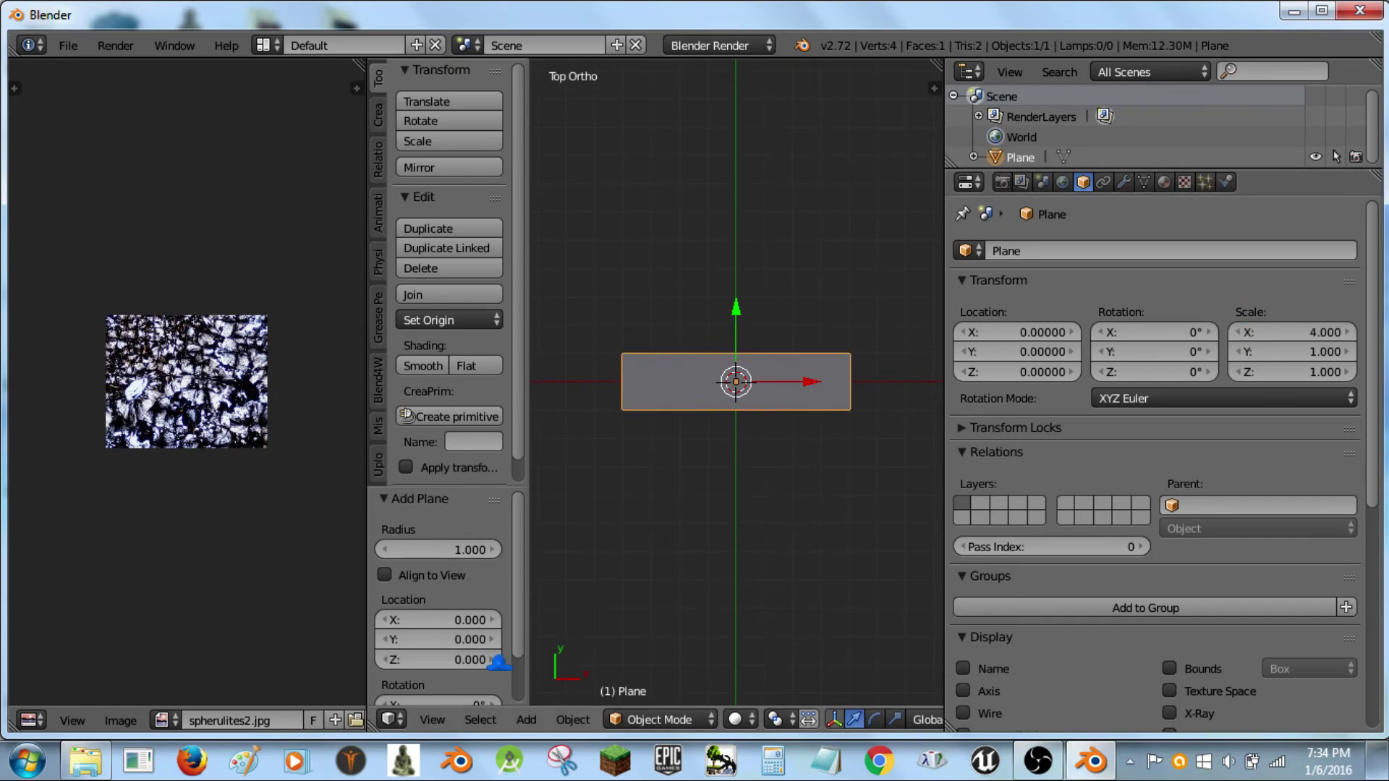
click(85, 761)
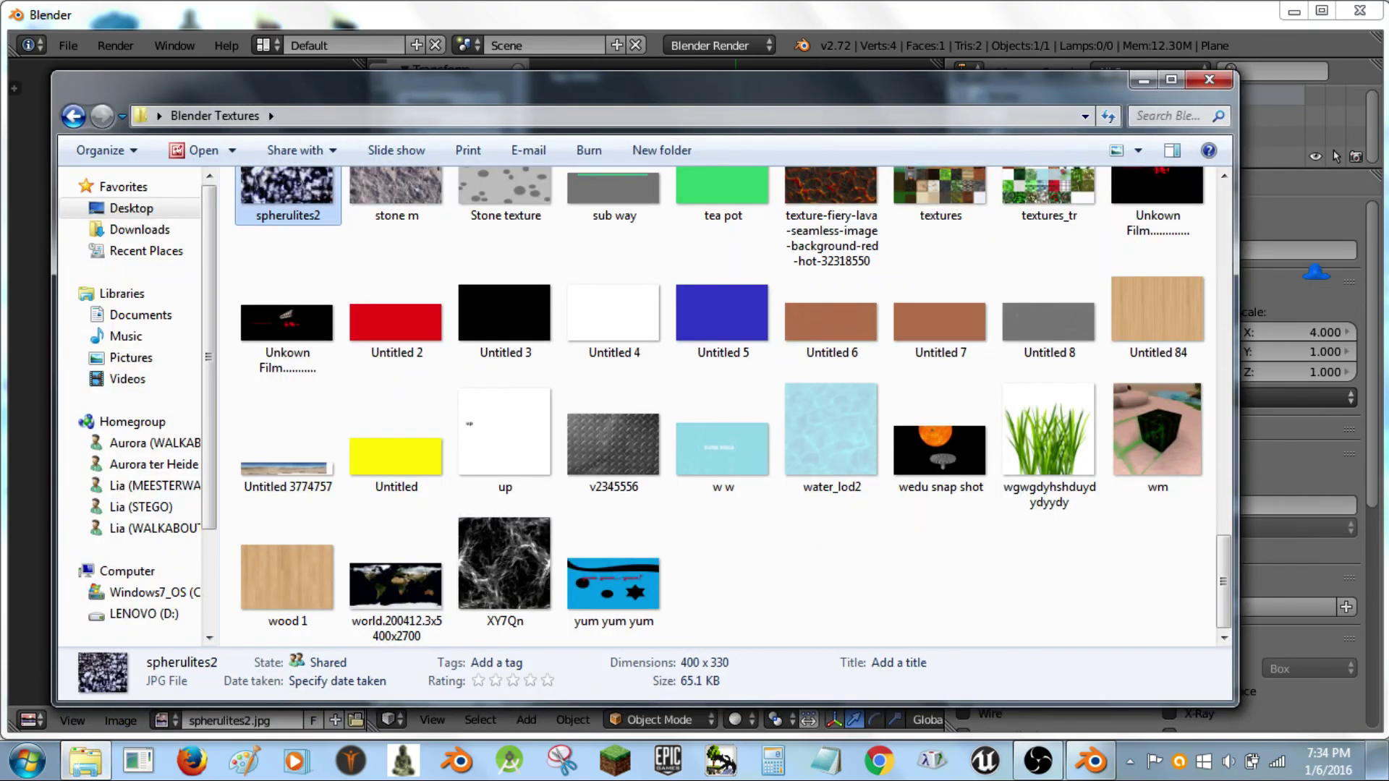
click(1308, 350)
text(1.0)
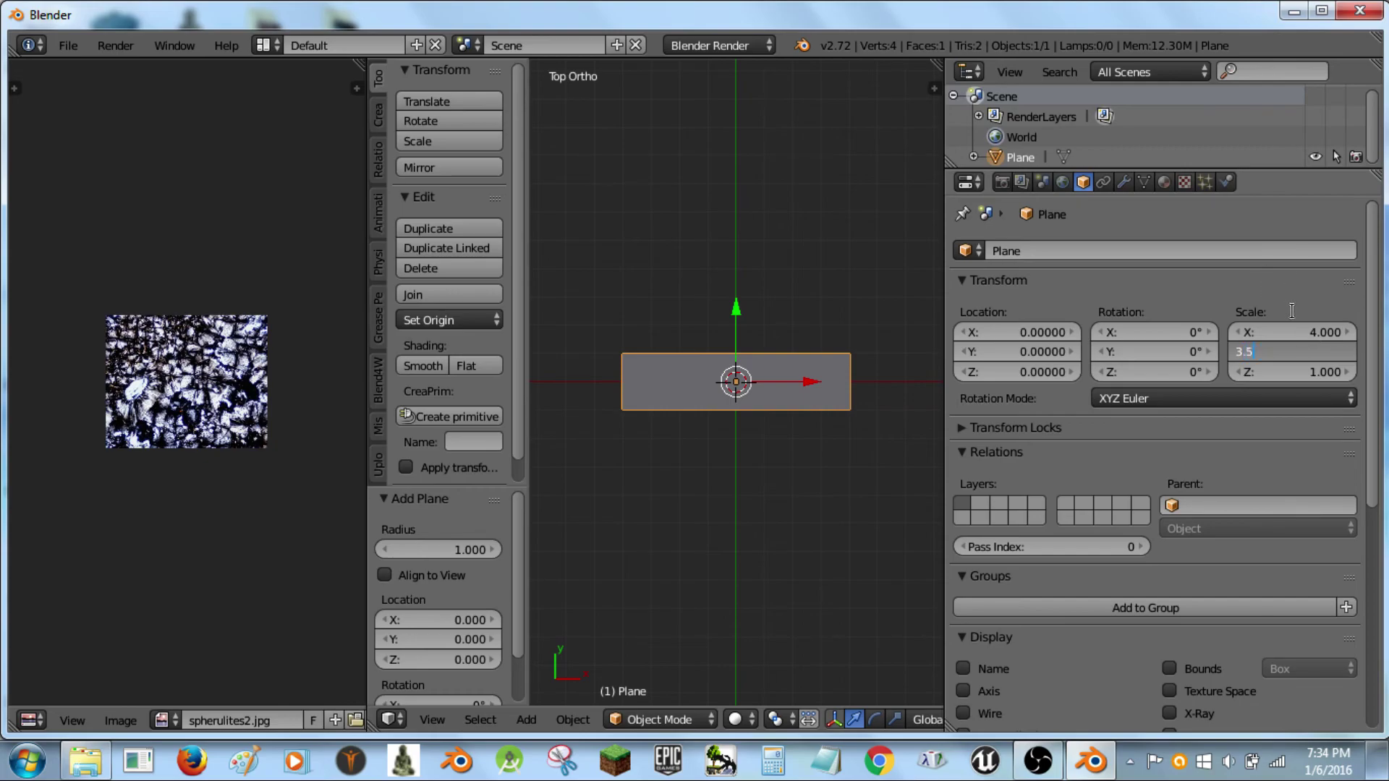
key(Return)
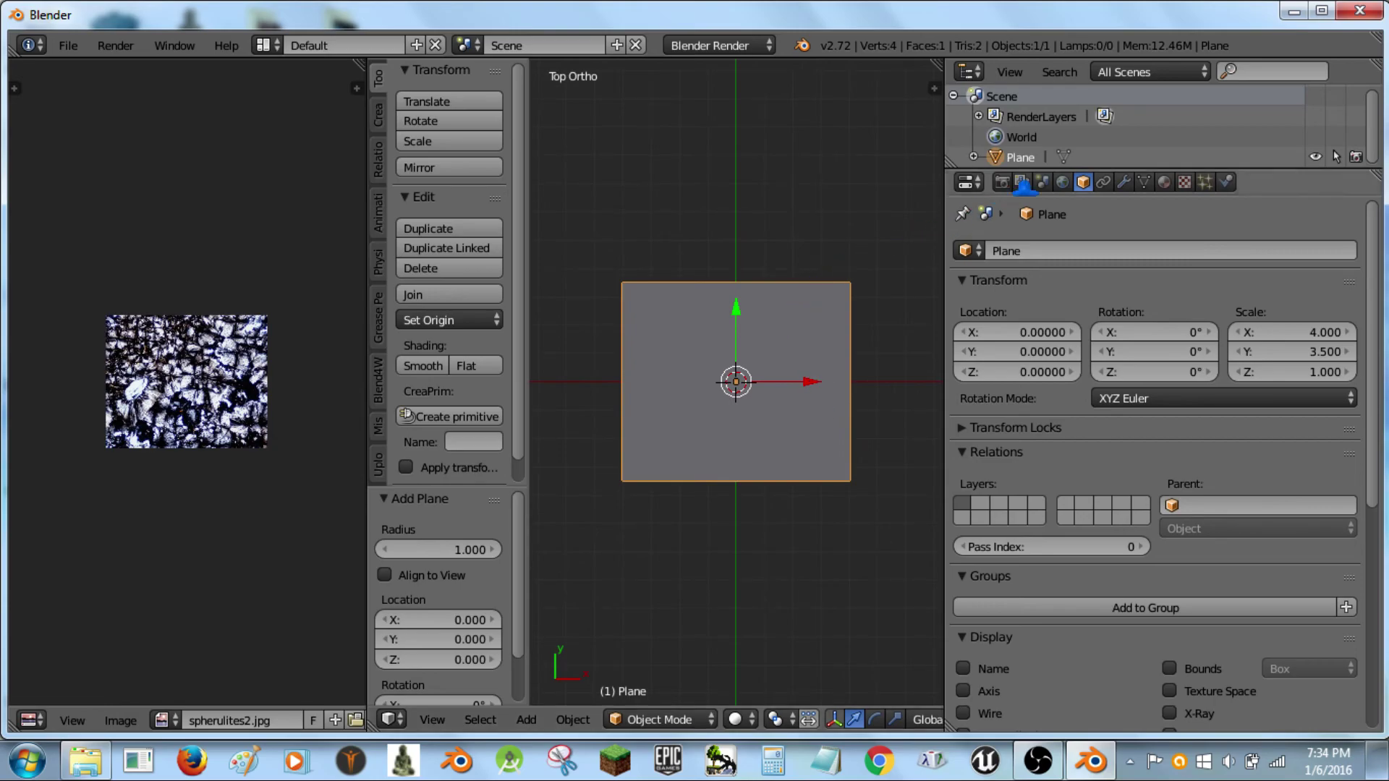
Give the plane a new material with a new Image or Movie texture.
click(1163, 177)
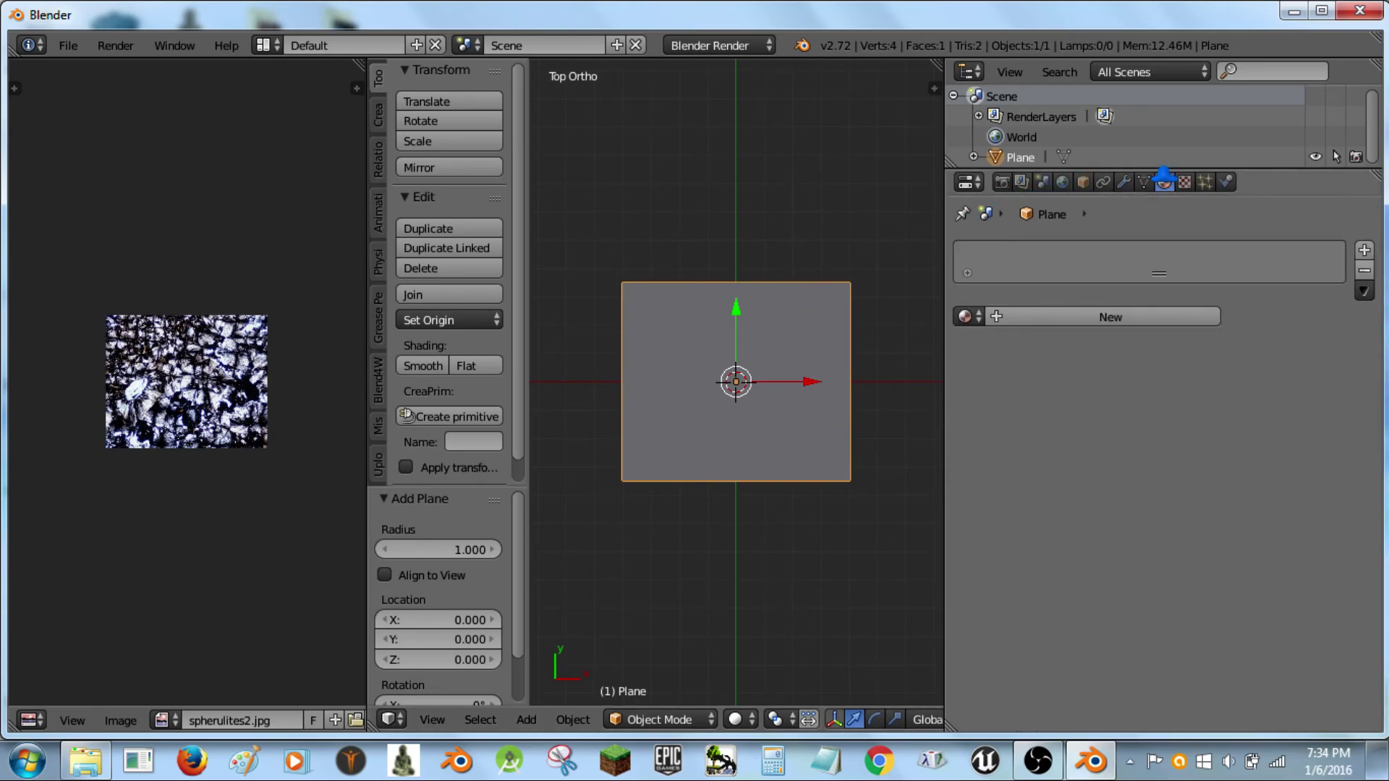
click(1137, 316)
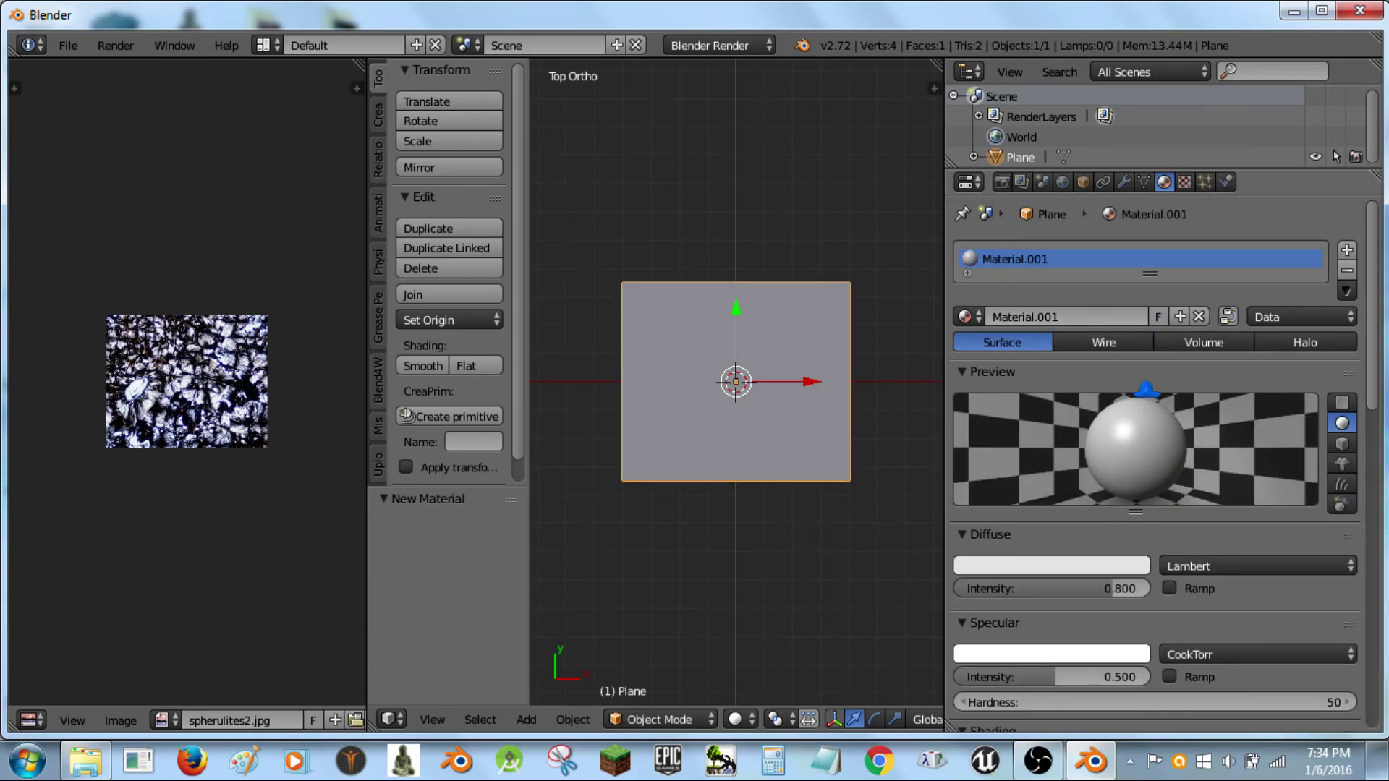
click(1186, 181)
click(1166, 407)
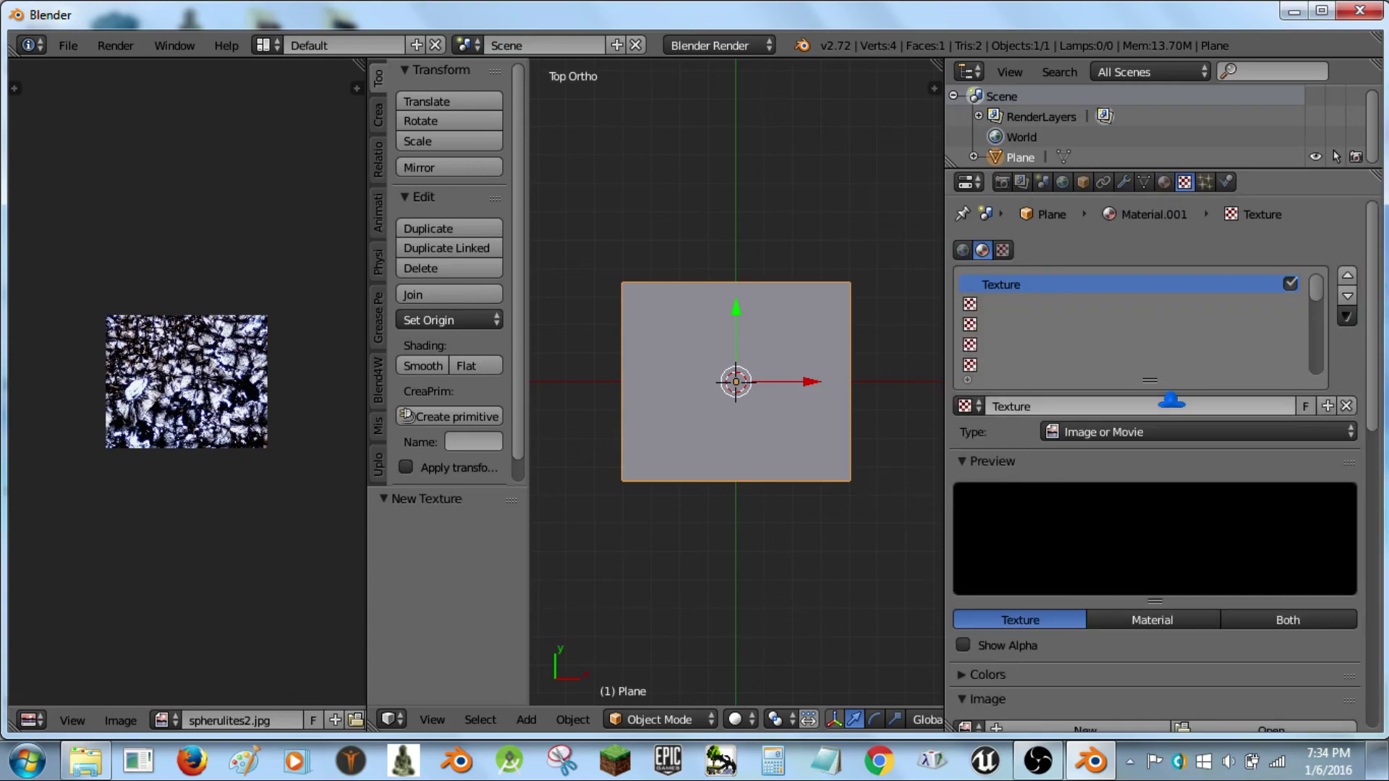
scroll(1152, 456, down, 6)
click(1136, 229)
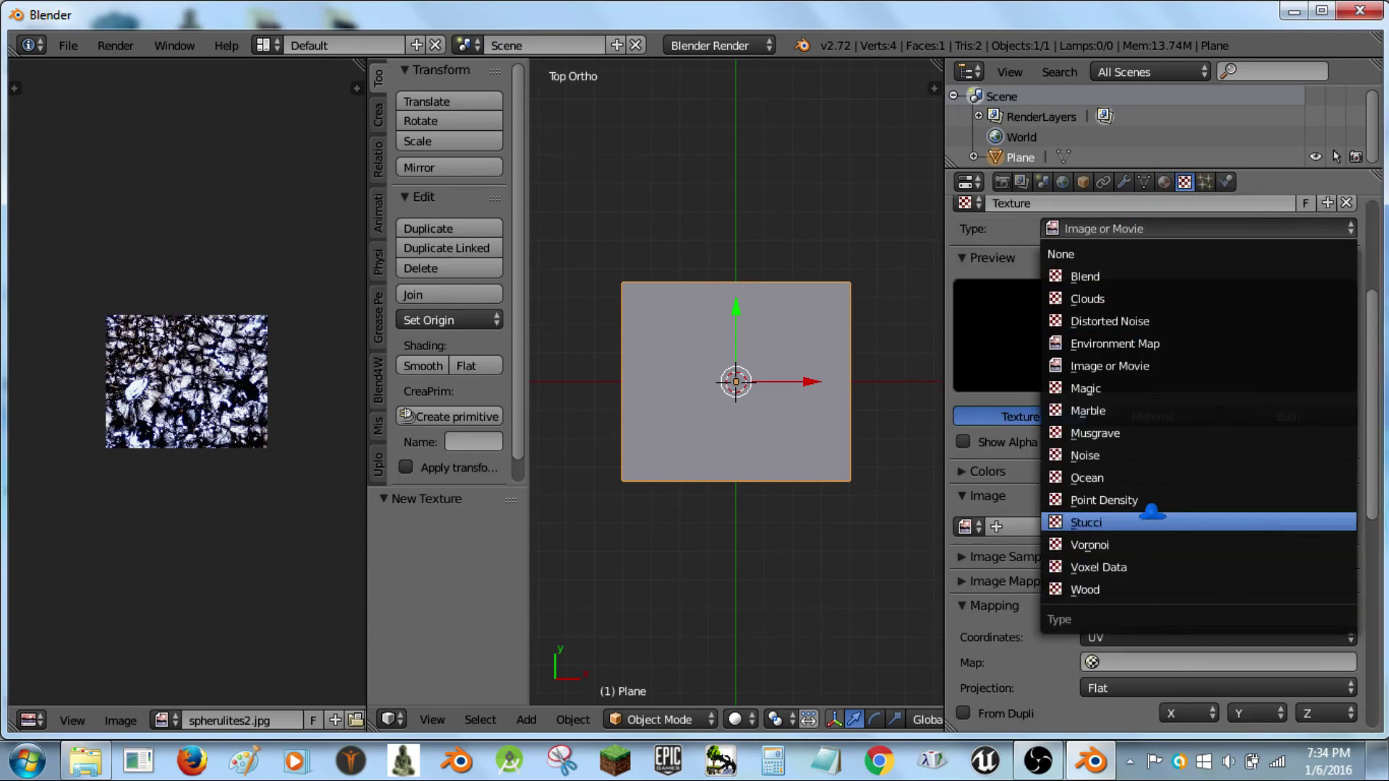
click(1165, 366)
Keep UV coordinates with Flat projection and load spherulites2.jpg as the texture image.
scroll(1142, 618, down, 2)
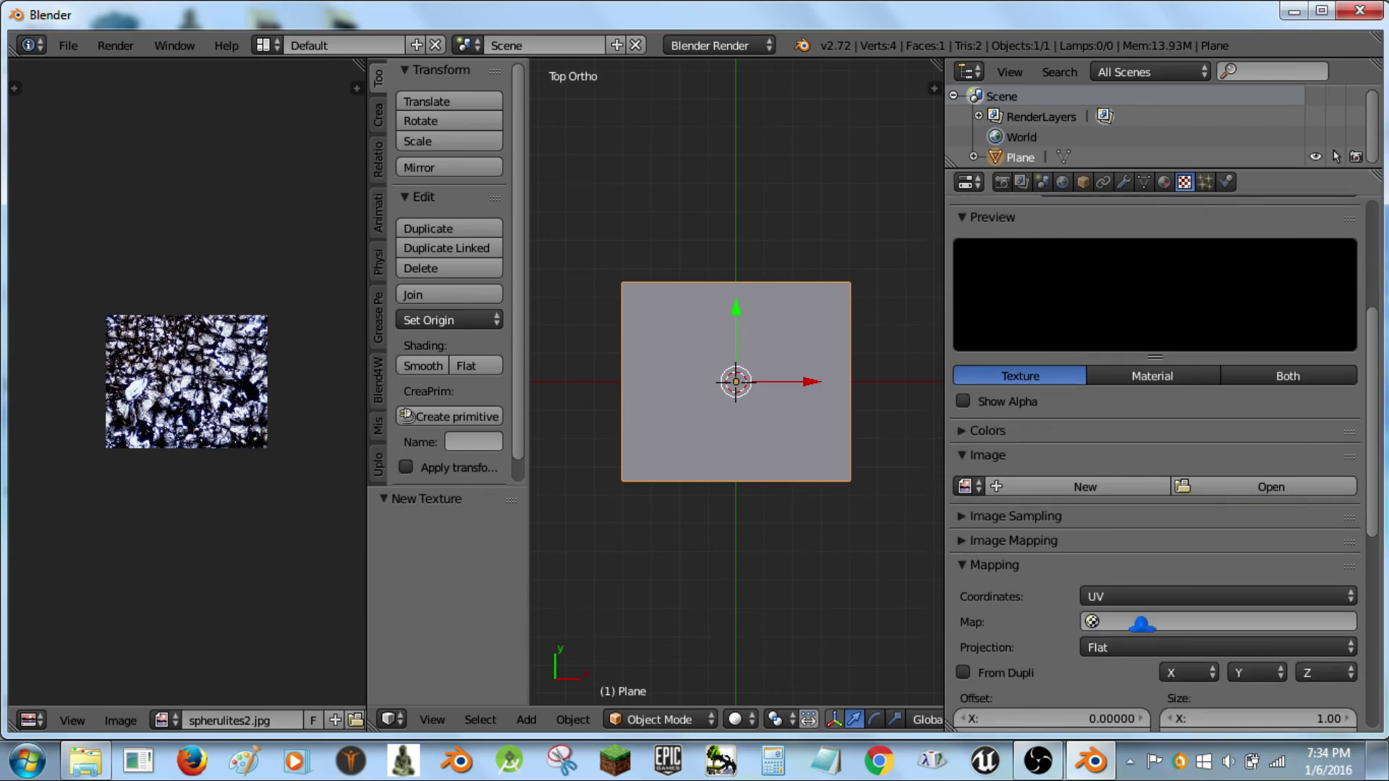
click(1149, 595)
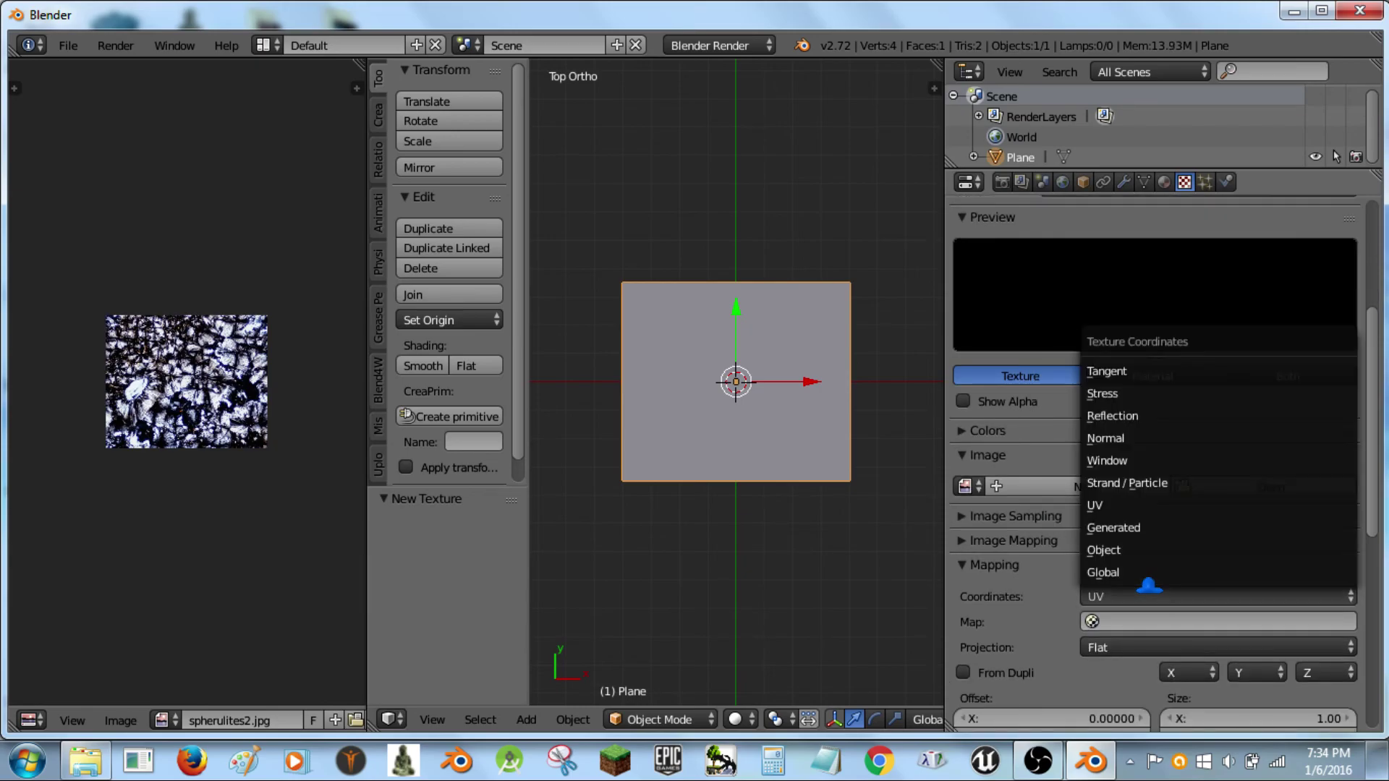
click(1103, 648)
click(1039, 589)
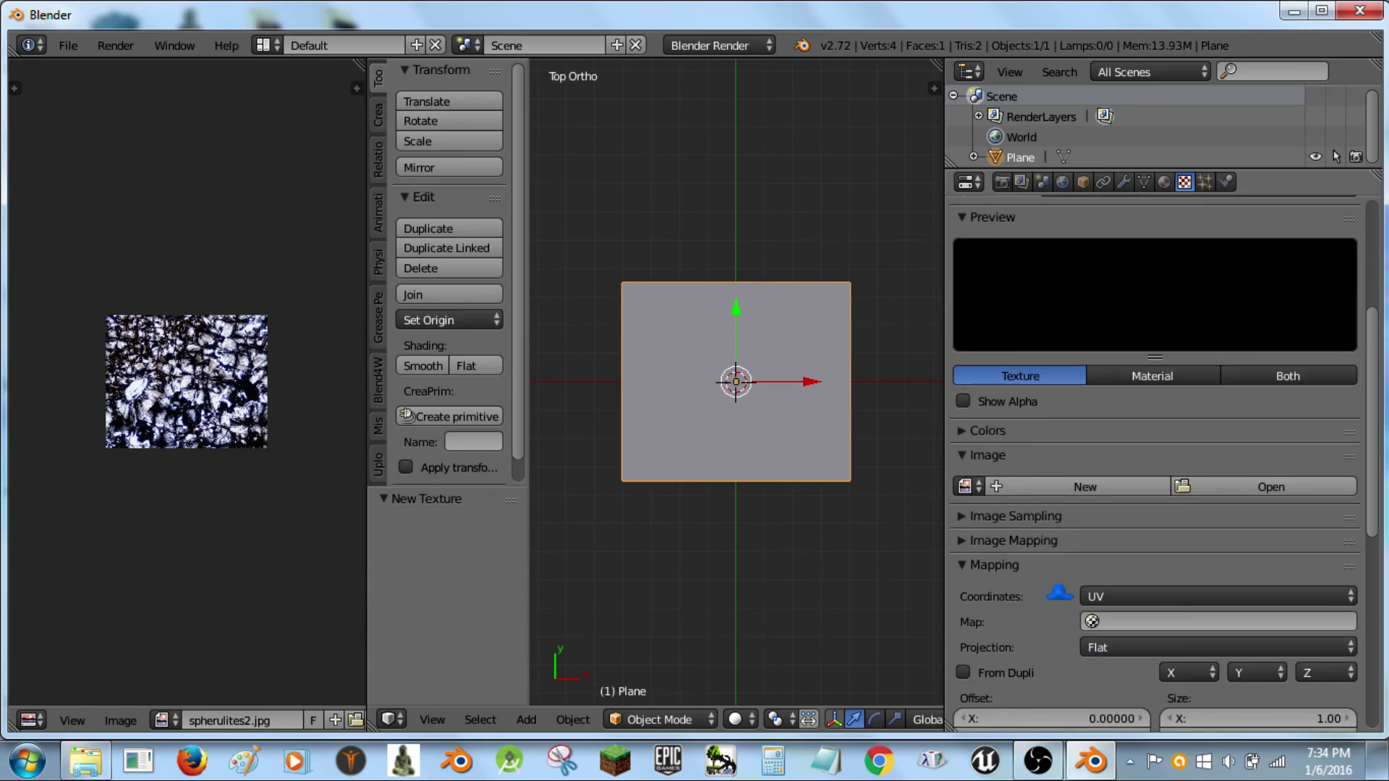
scroll(1059, 589, down, 5)
scroll(1054, 579, up, 9)
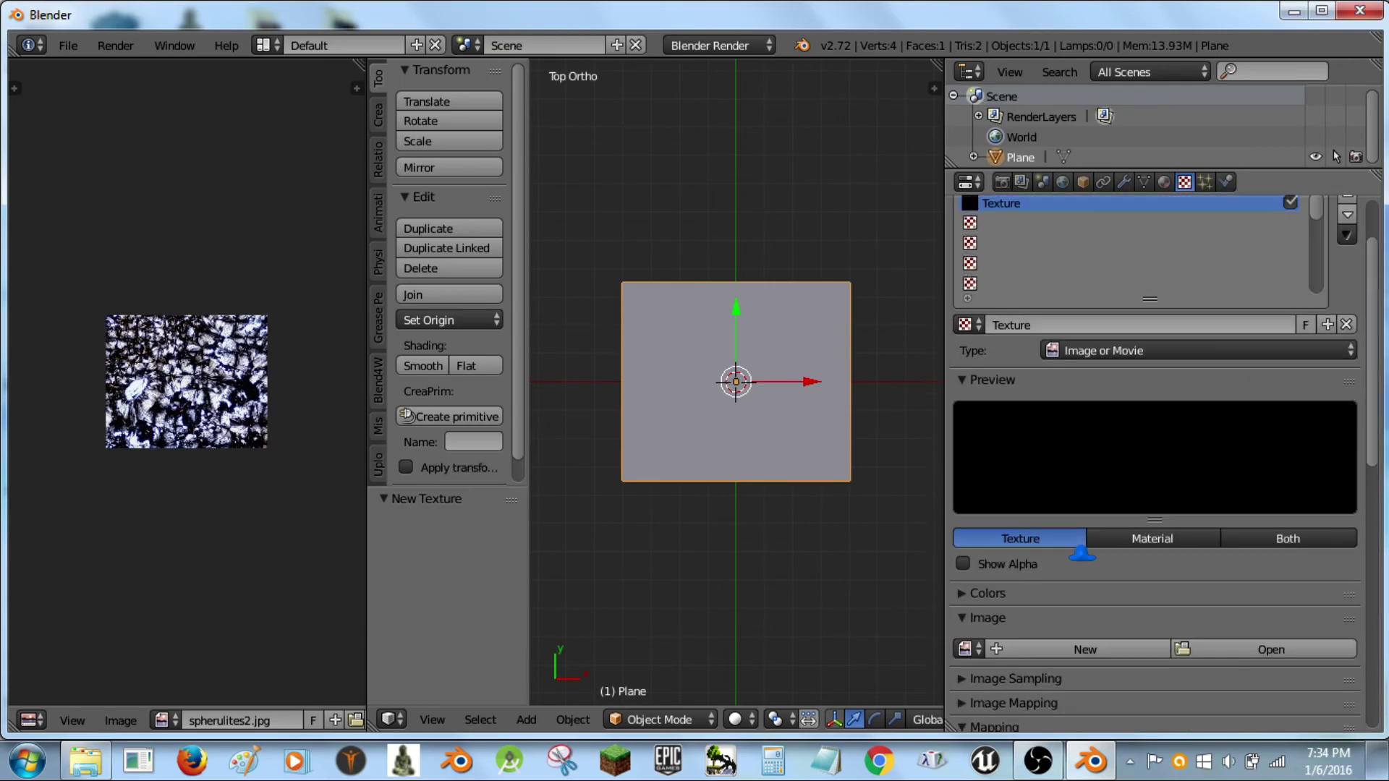
scroll(1081, 555, up, 2)
click(970, 691)
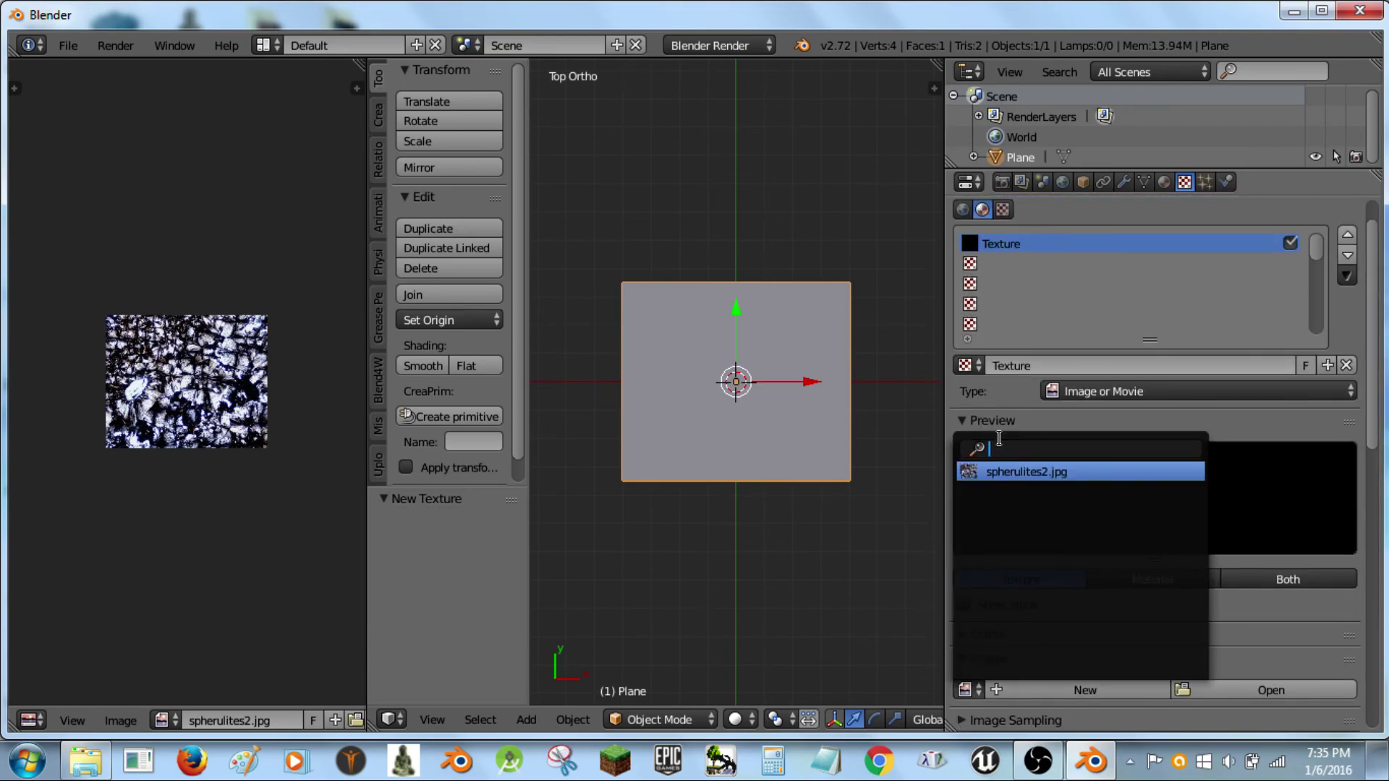
click(1002, 472)
scroll(1054, 539, down, 6)
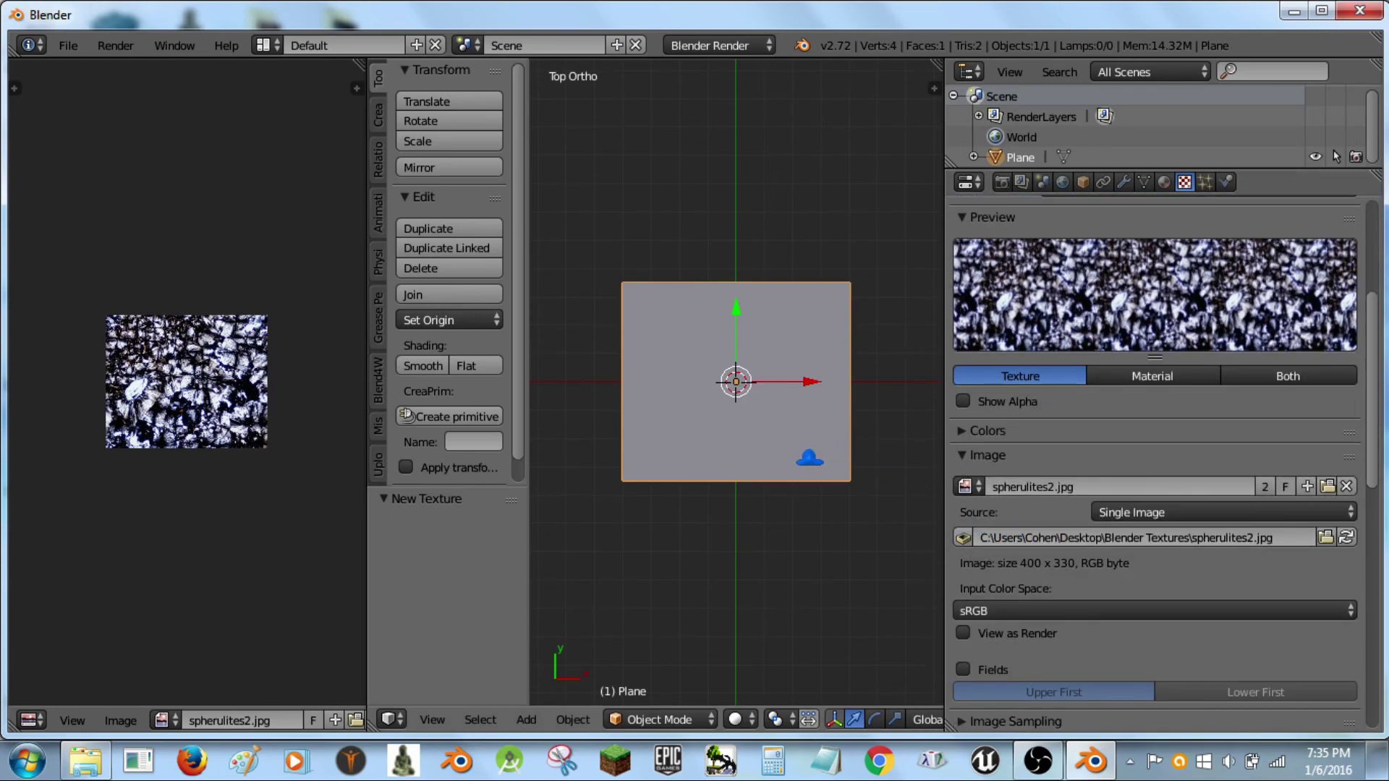
In Edit Mode, unwrap the plane's mesh onto spherulites2.jpg with U > Unwrap, then return to Object Mode.
key(Tab)
key(Tab)
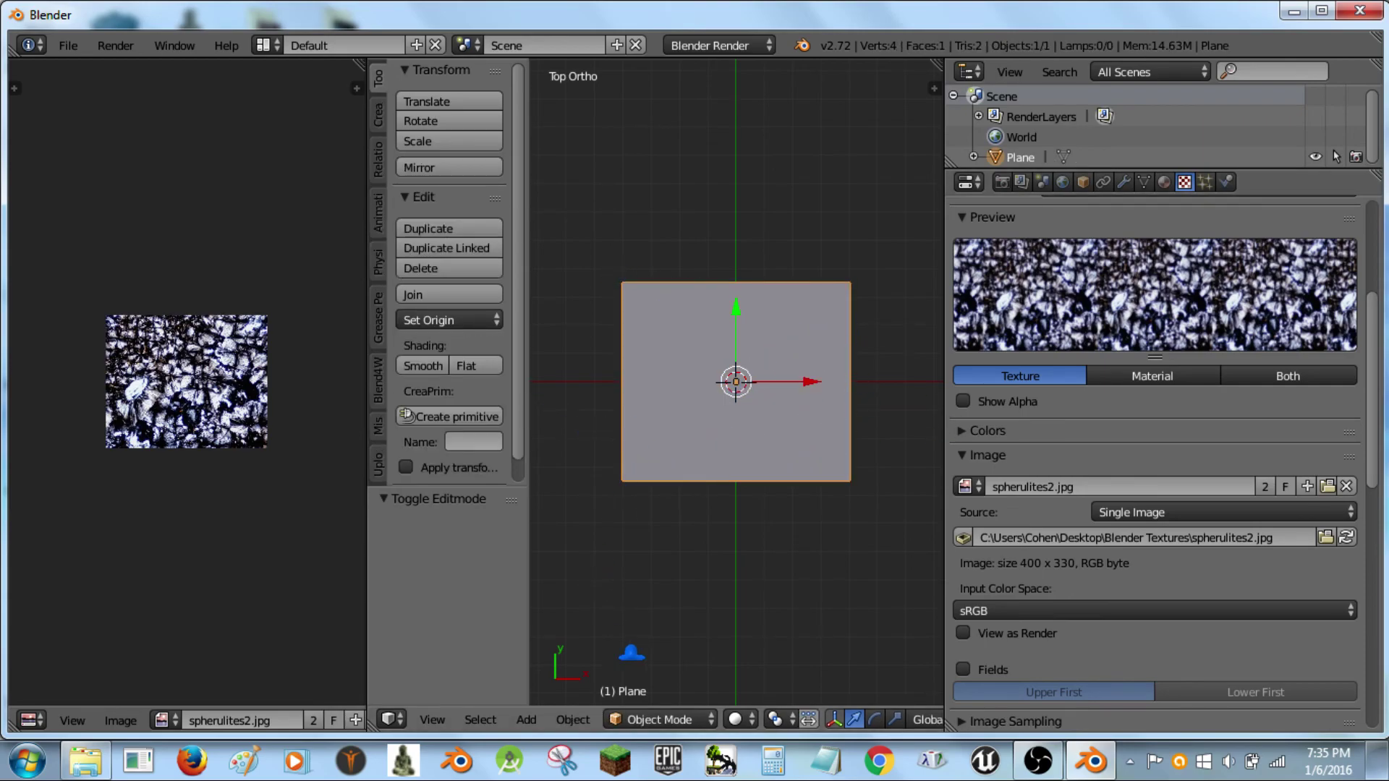
click(658, 719)
click(655, 671)
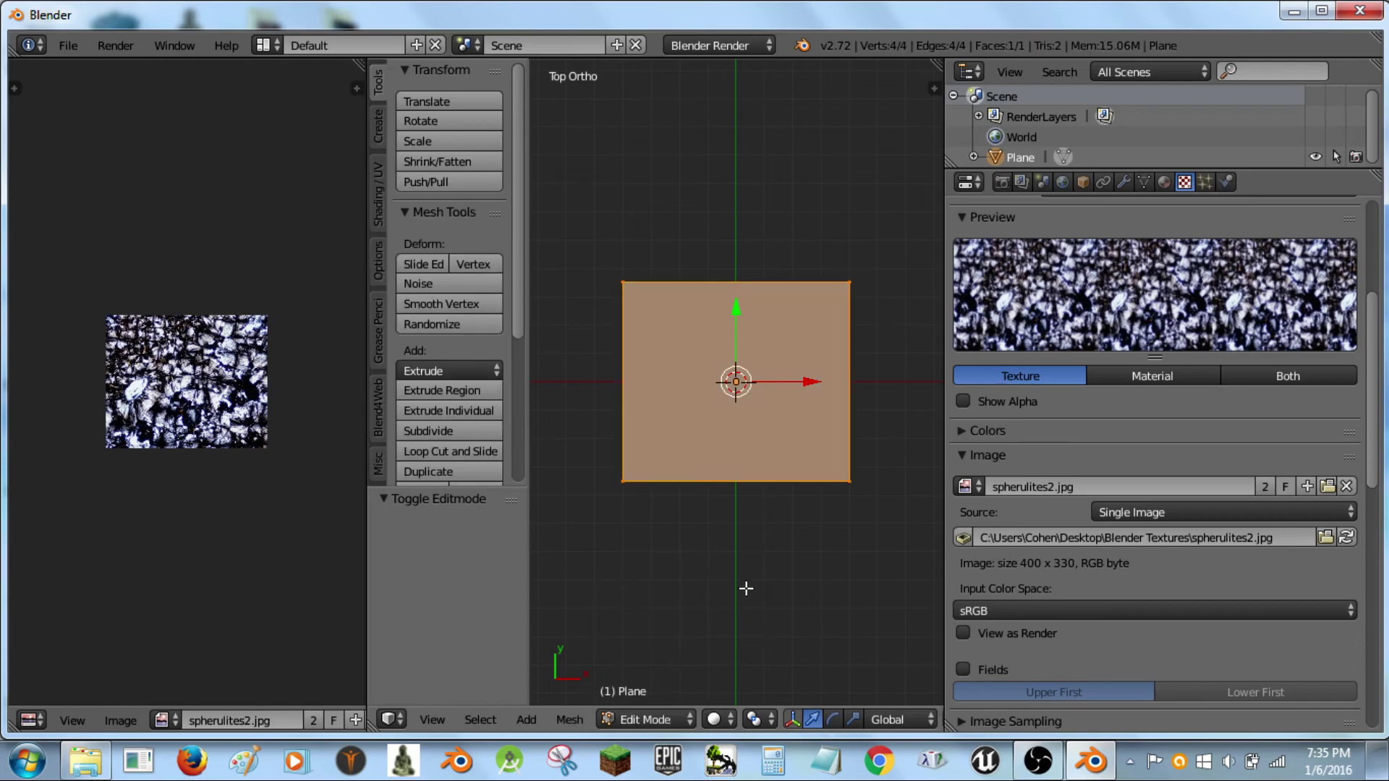
key(Tab)
key(Tab)
key(u)
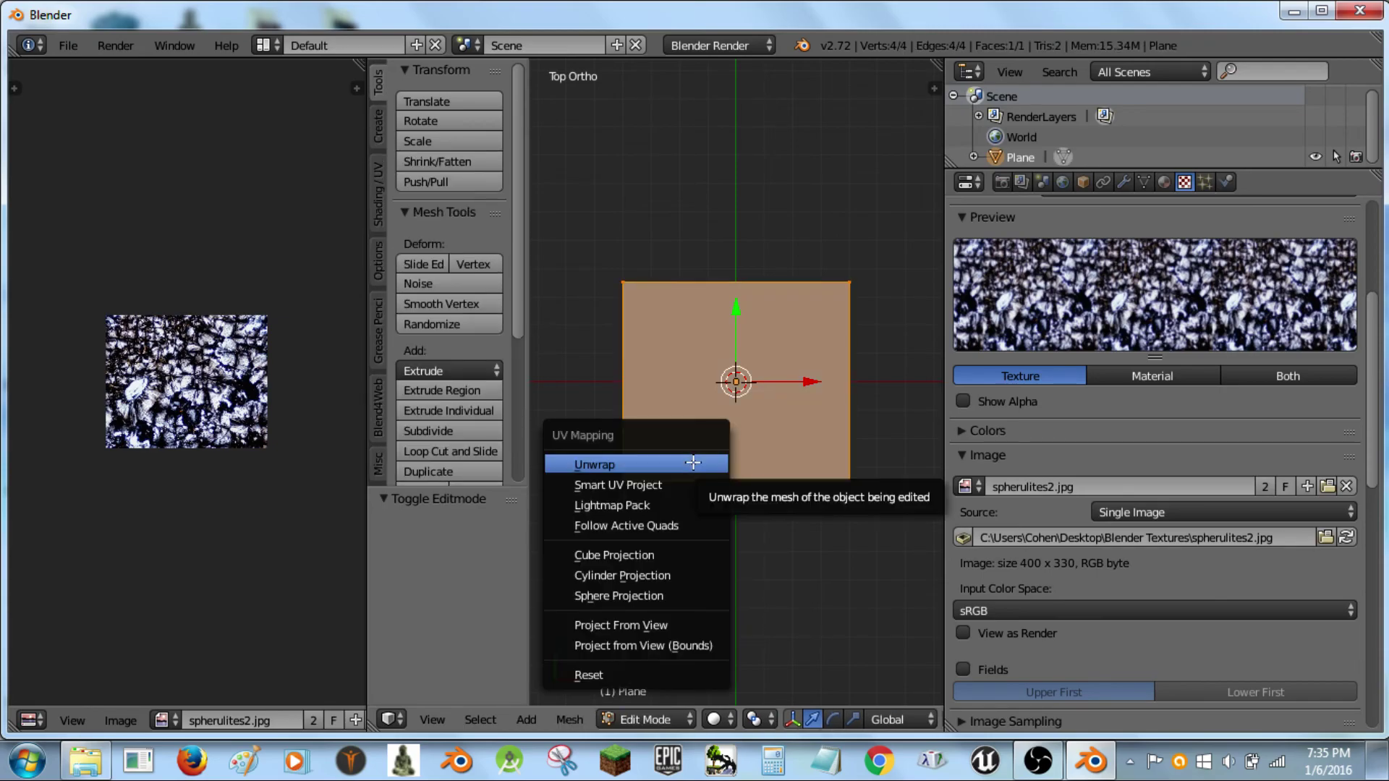
click(693, 463)
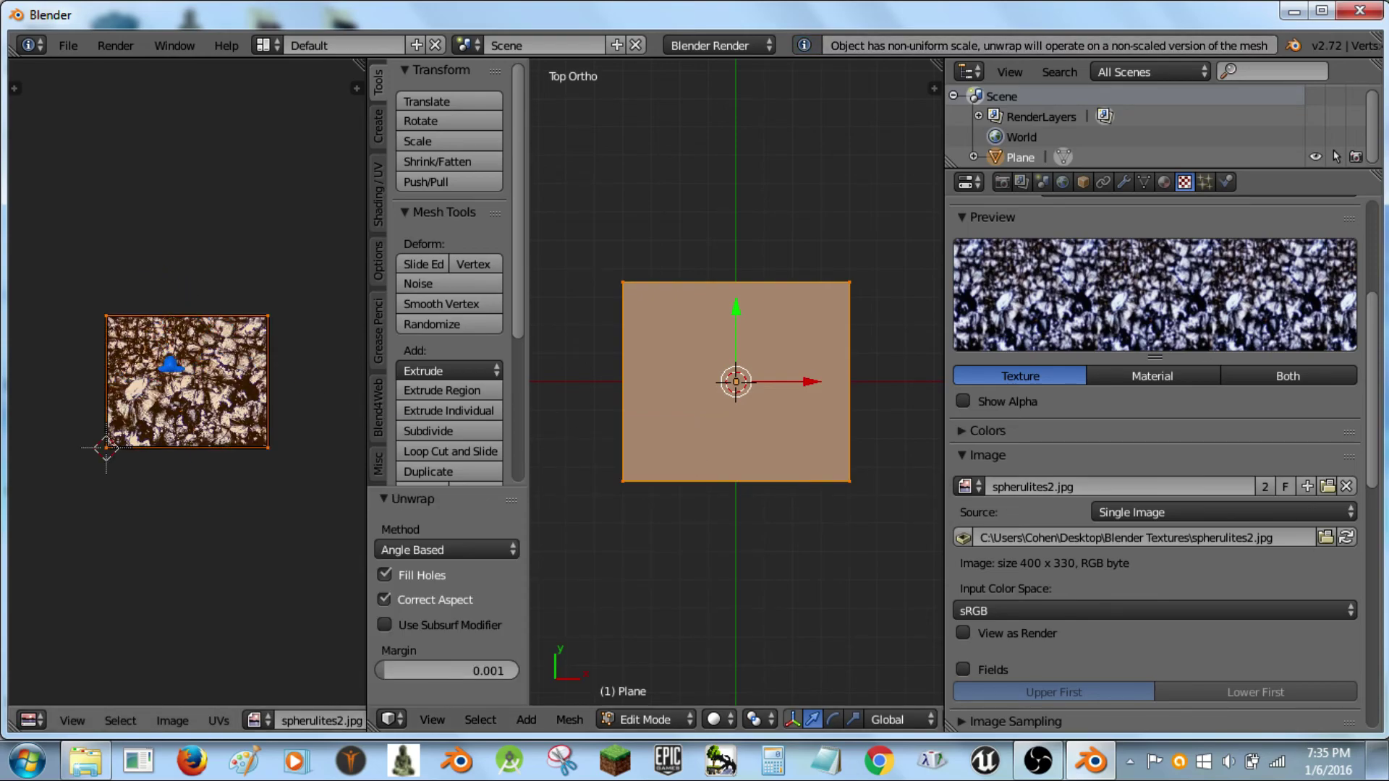
key(Tab)
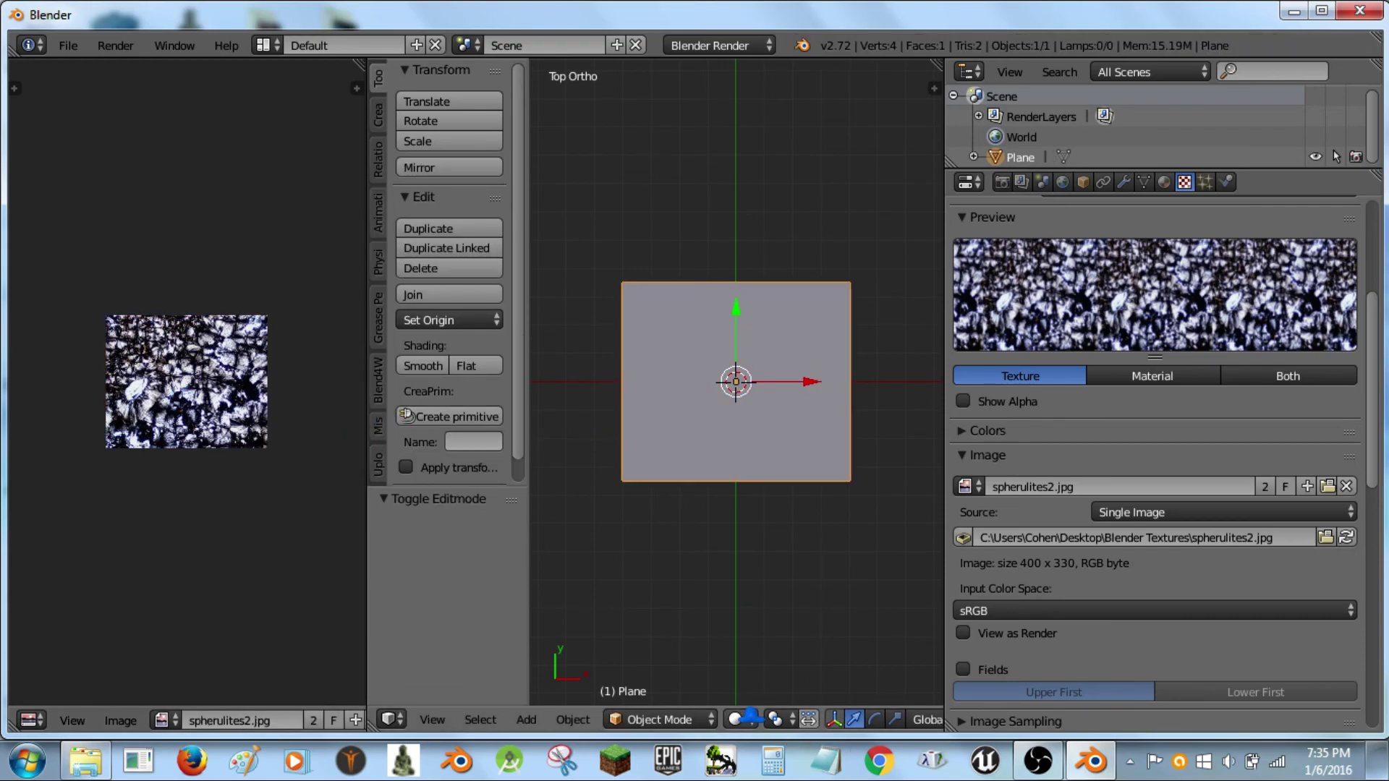
Set viewport shading to Texture so spherulites2.jpg shows on the plane, and widen the 3D view.
click(739, 720)
click(770, 605)
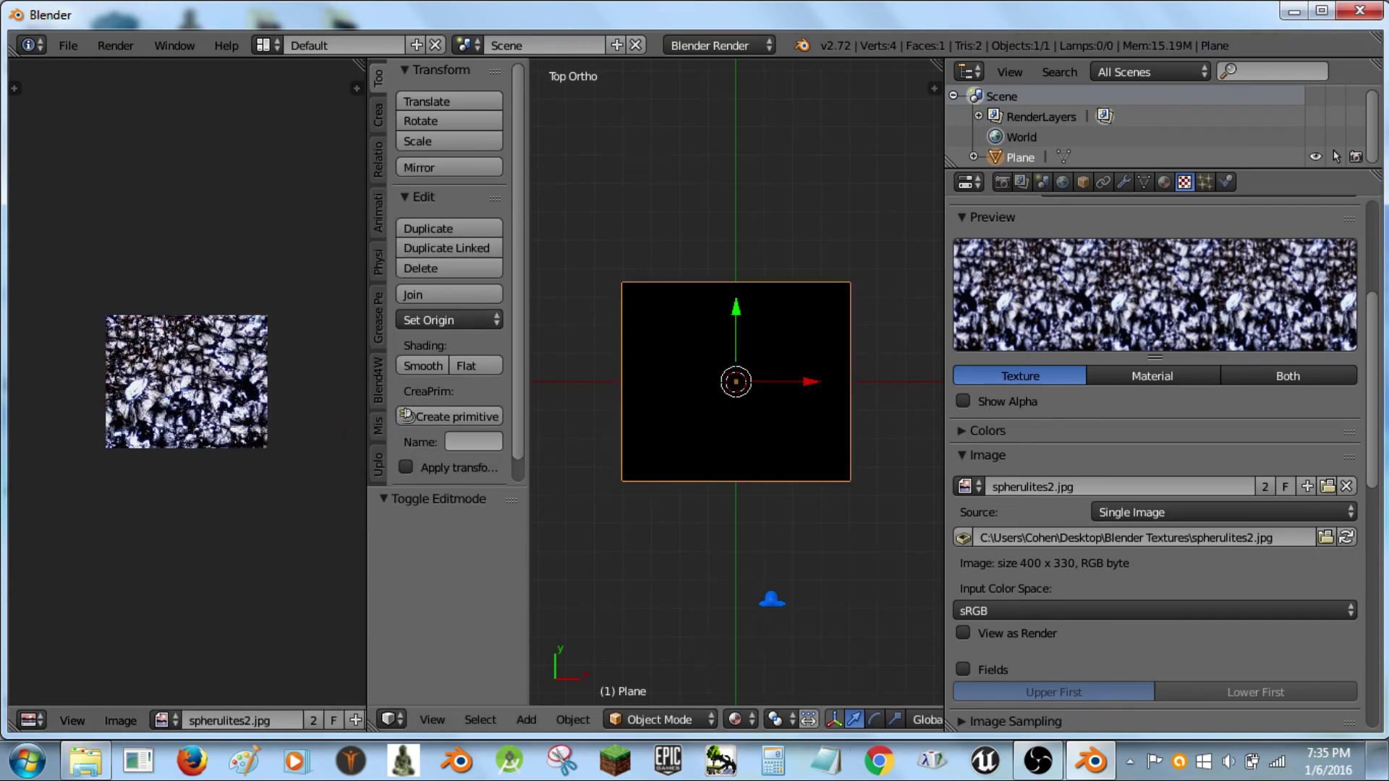
click(735, 719)
click(790, 628)
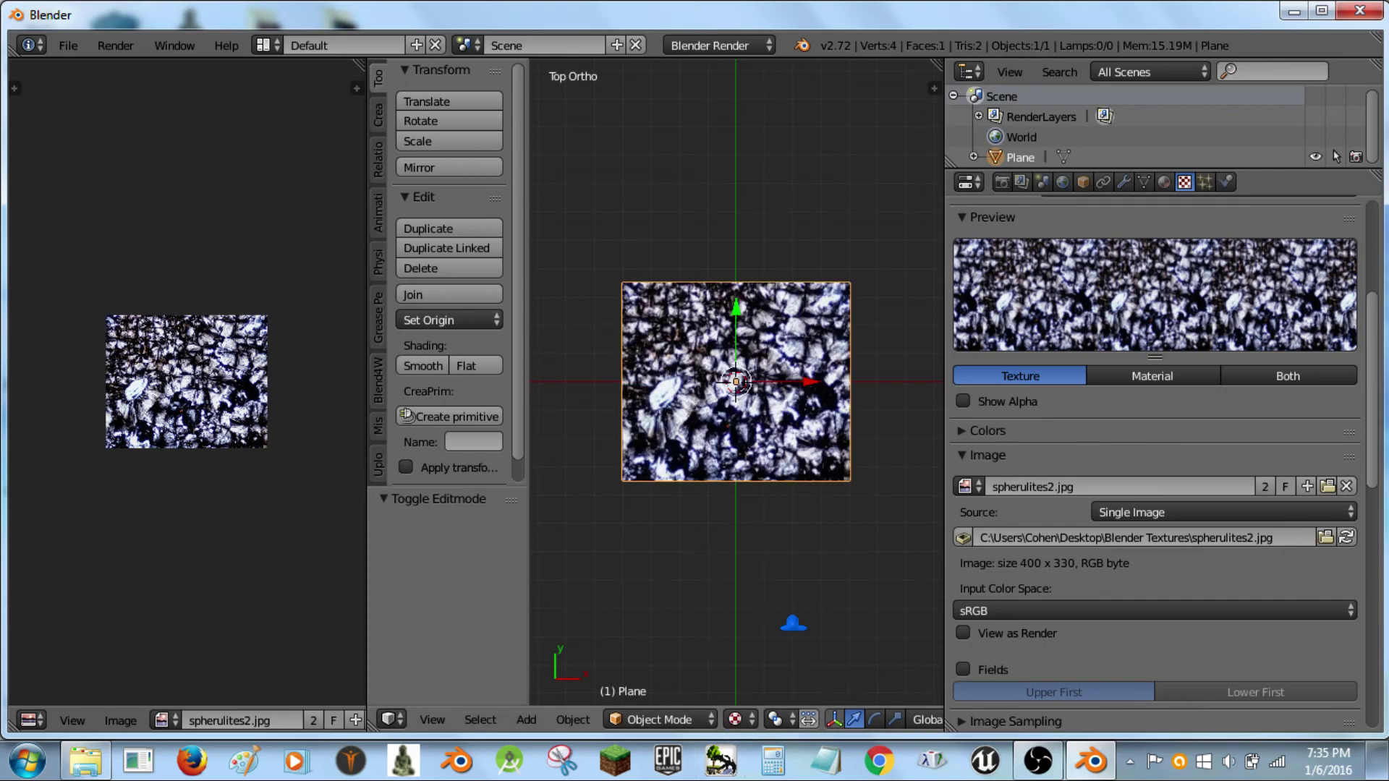
drag(365, 443, 81, 386)
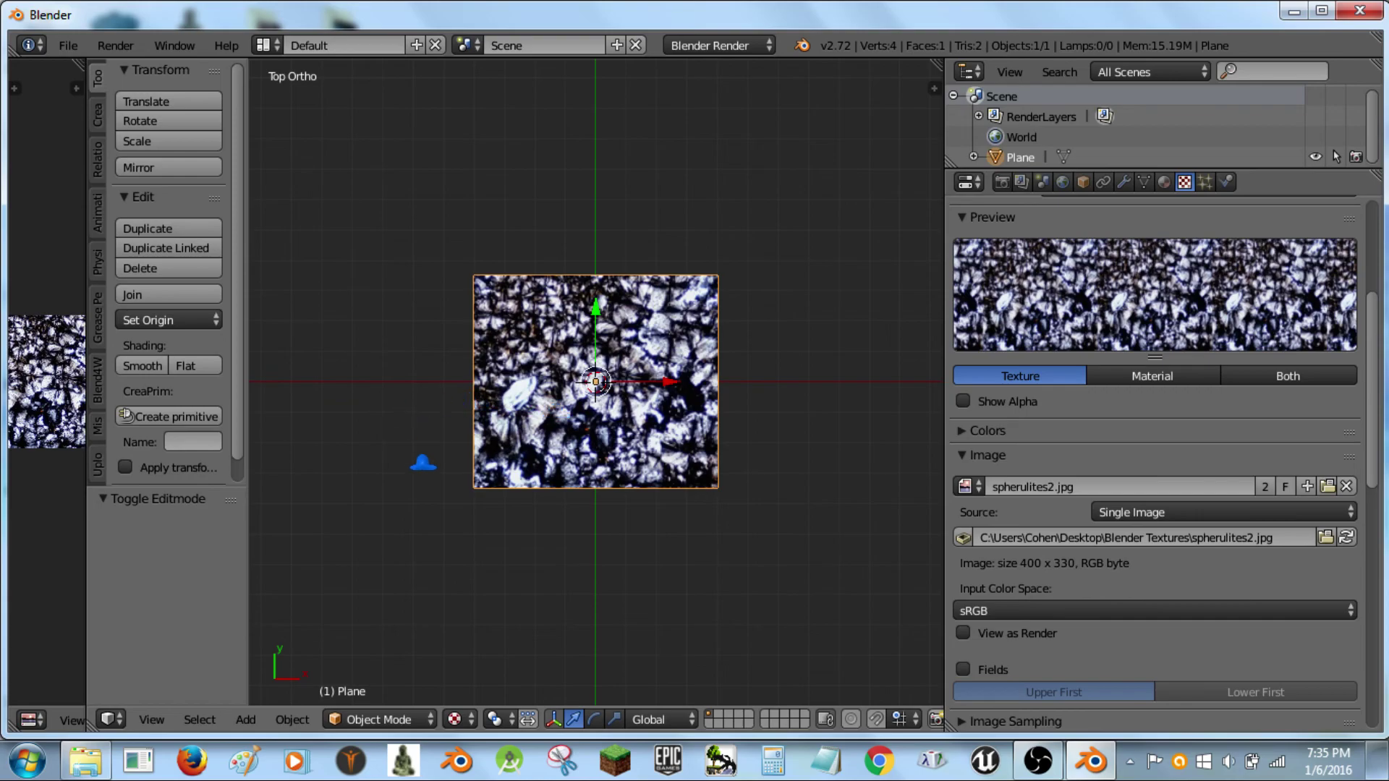
Switch the plane into Texture Paint mode and review the brush settings (radius 35 px).
click(384, 719)
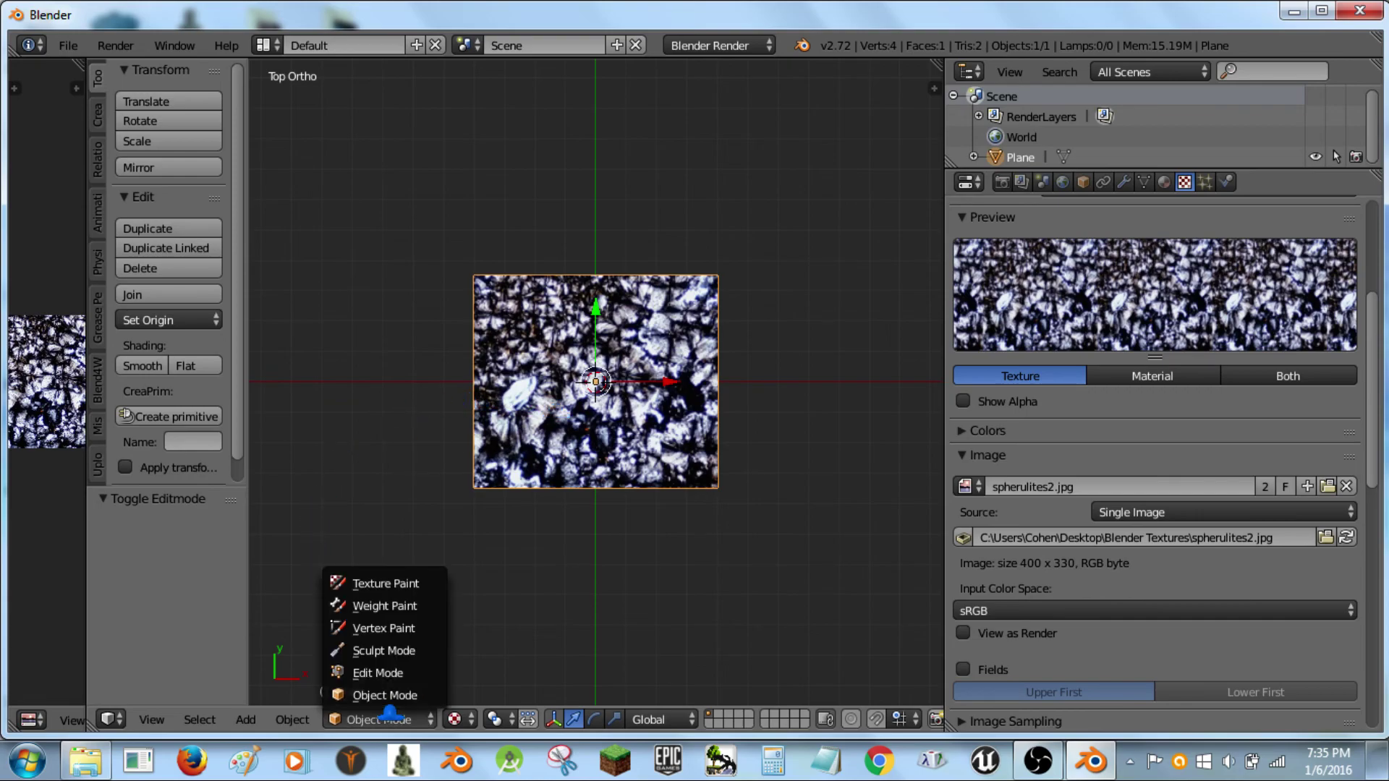
click(404, 583)
scroll(404, 579, up, 5)
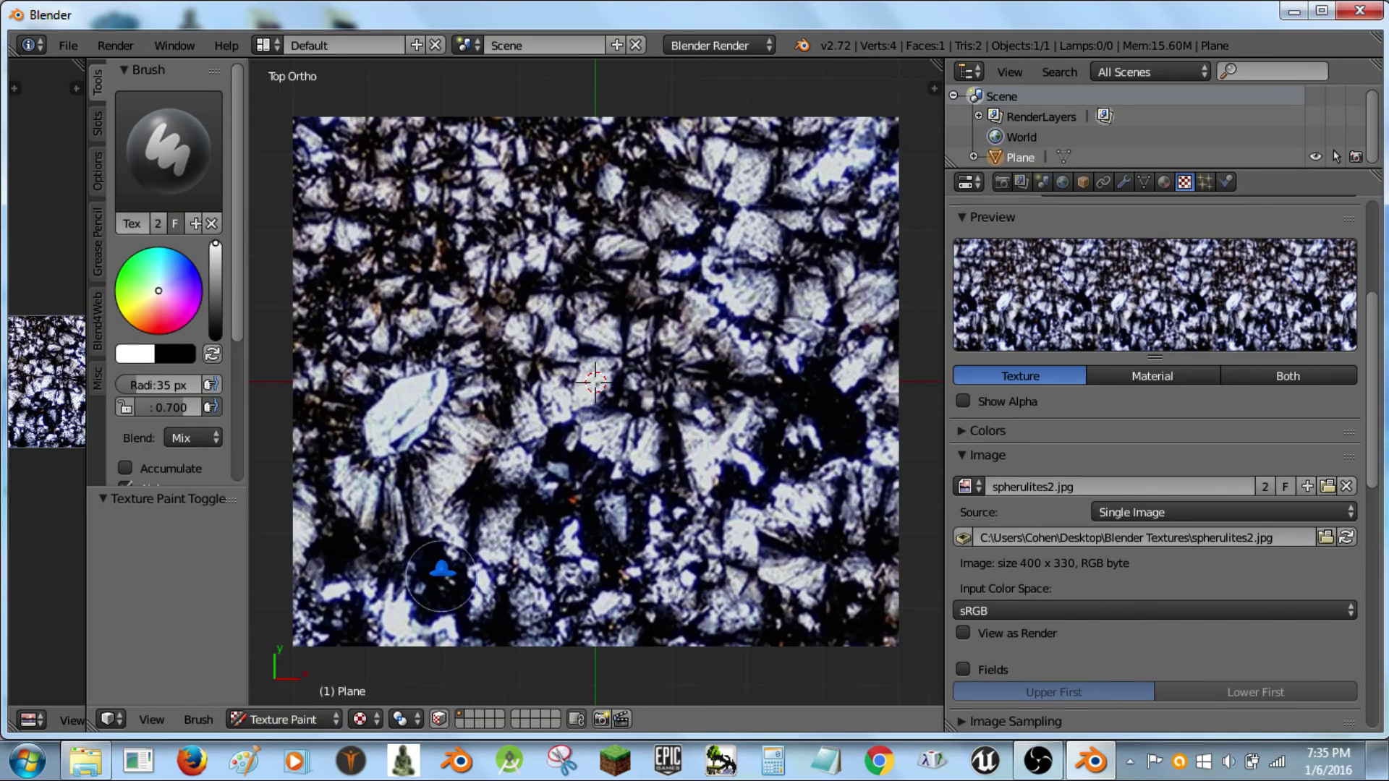
drag(230, 246, 246, 427)
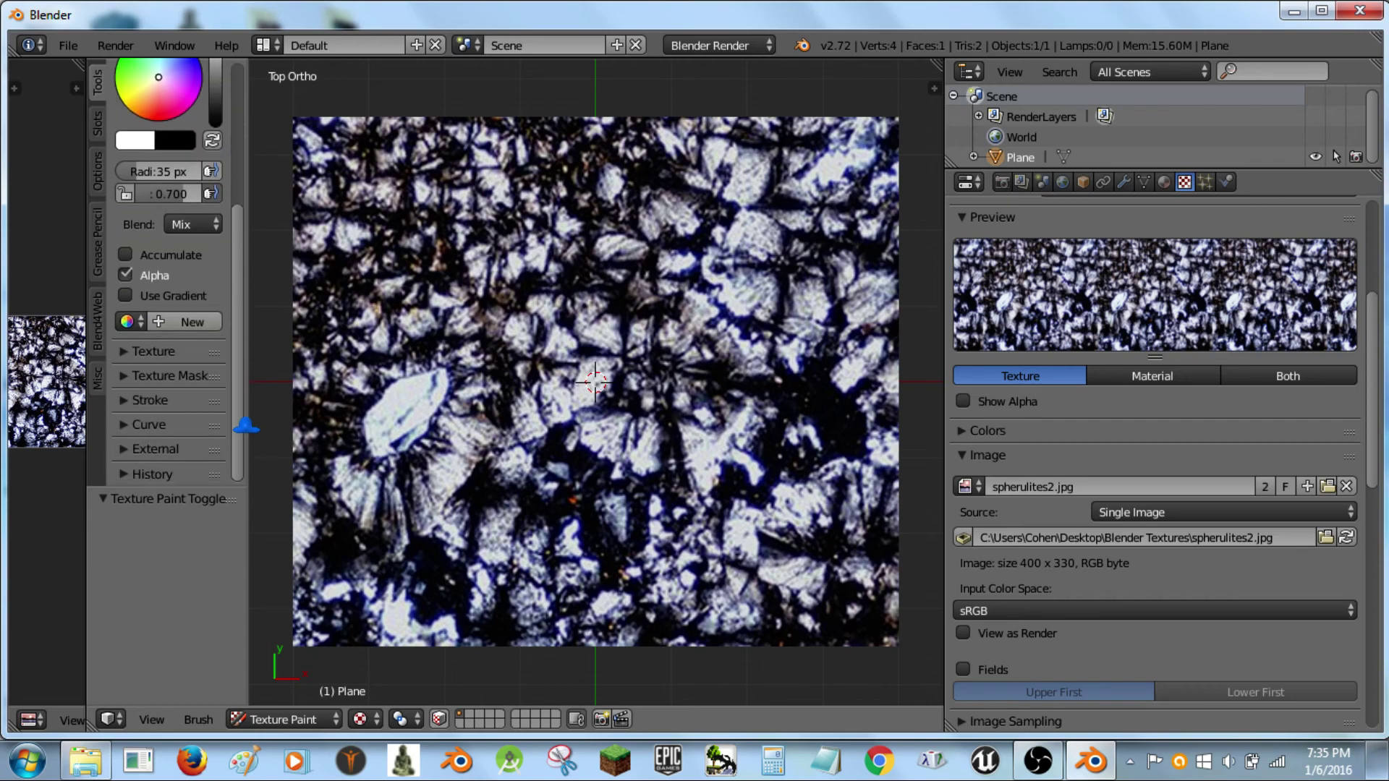
click(123, 351)
click(123, 351)
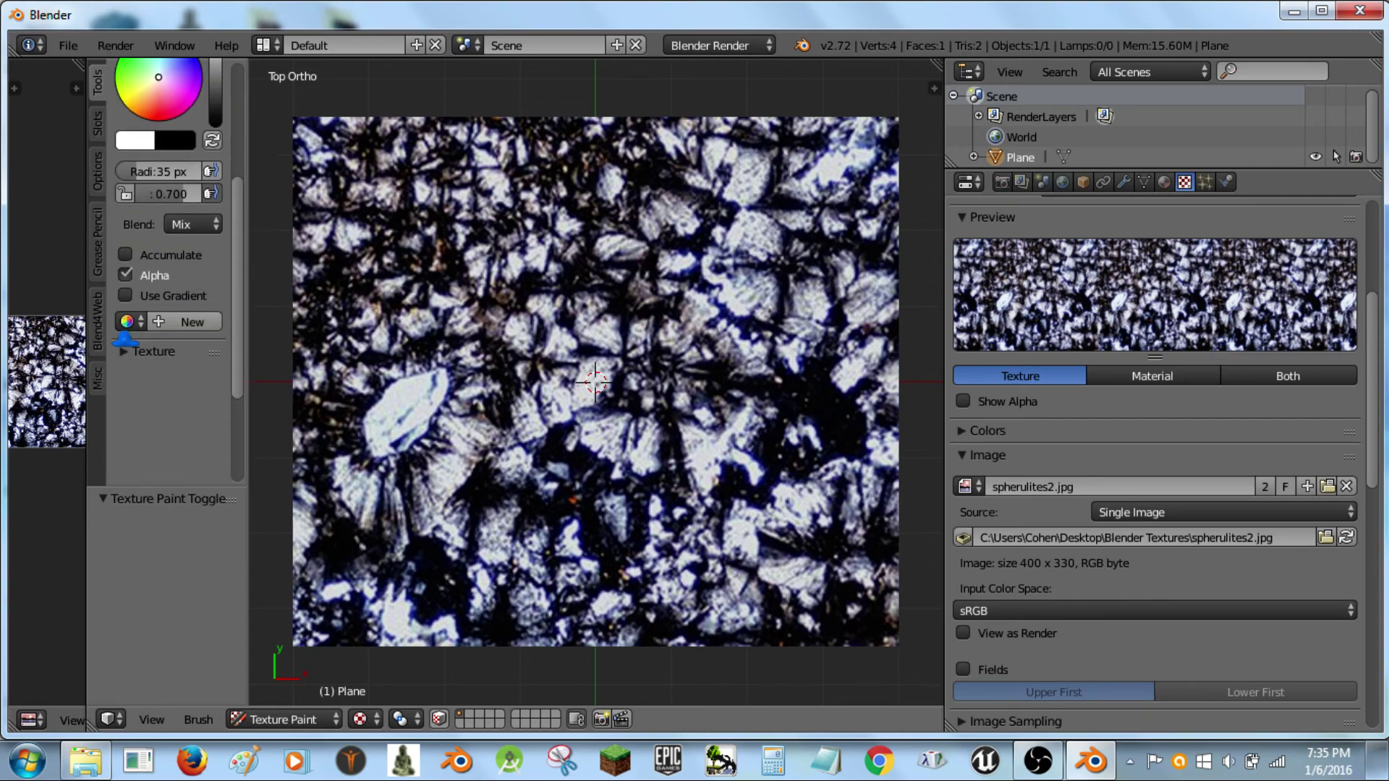
drag(233, 315, 236, 106)
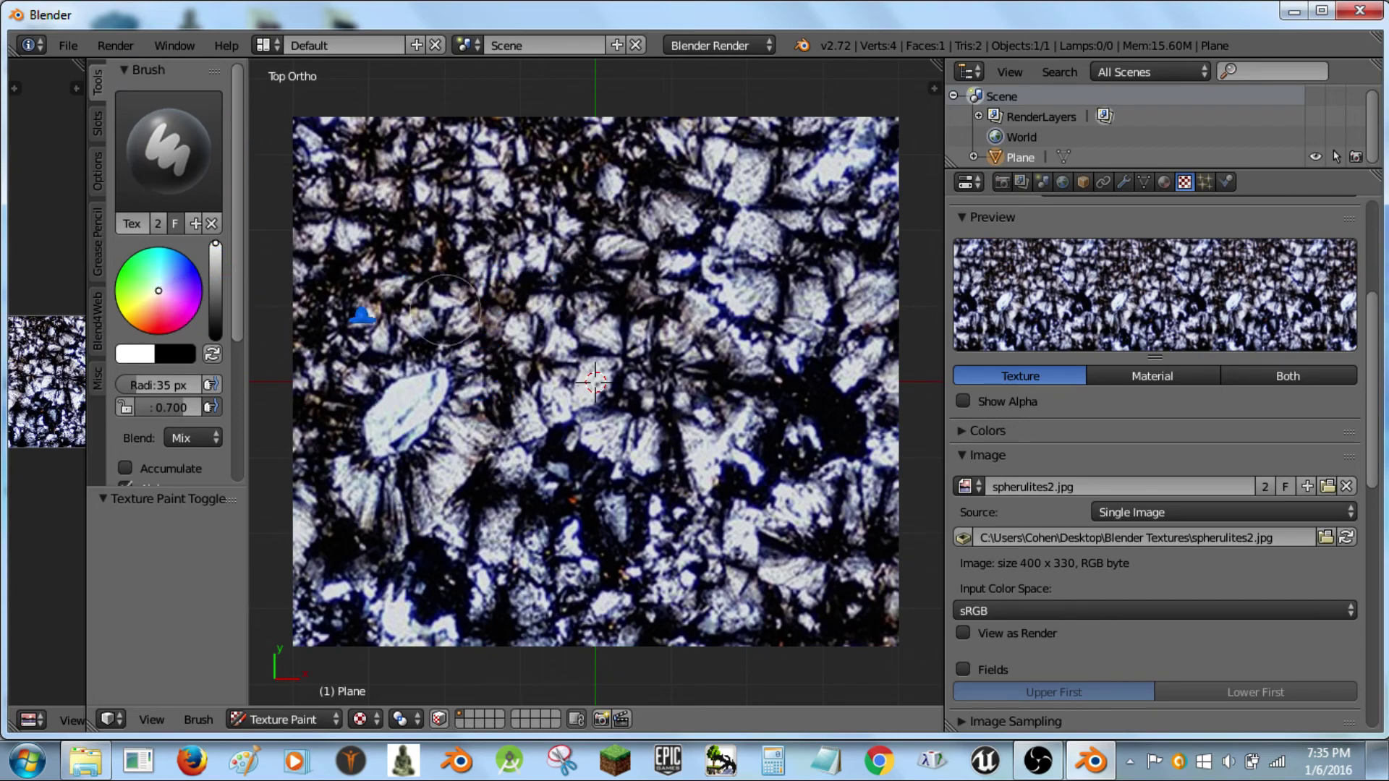
scroll(223, 356, down, 5)
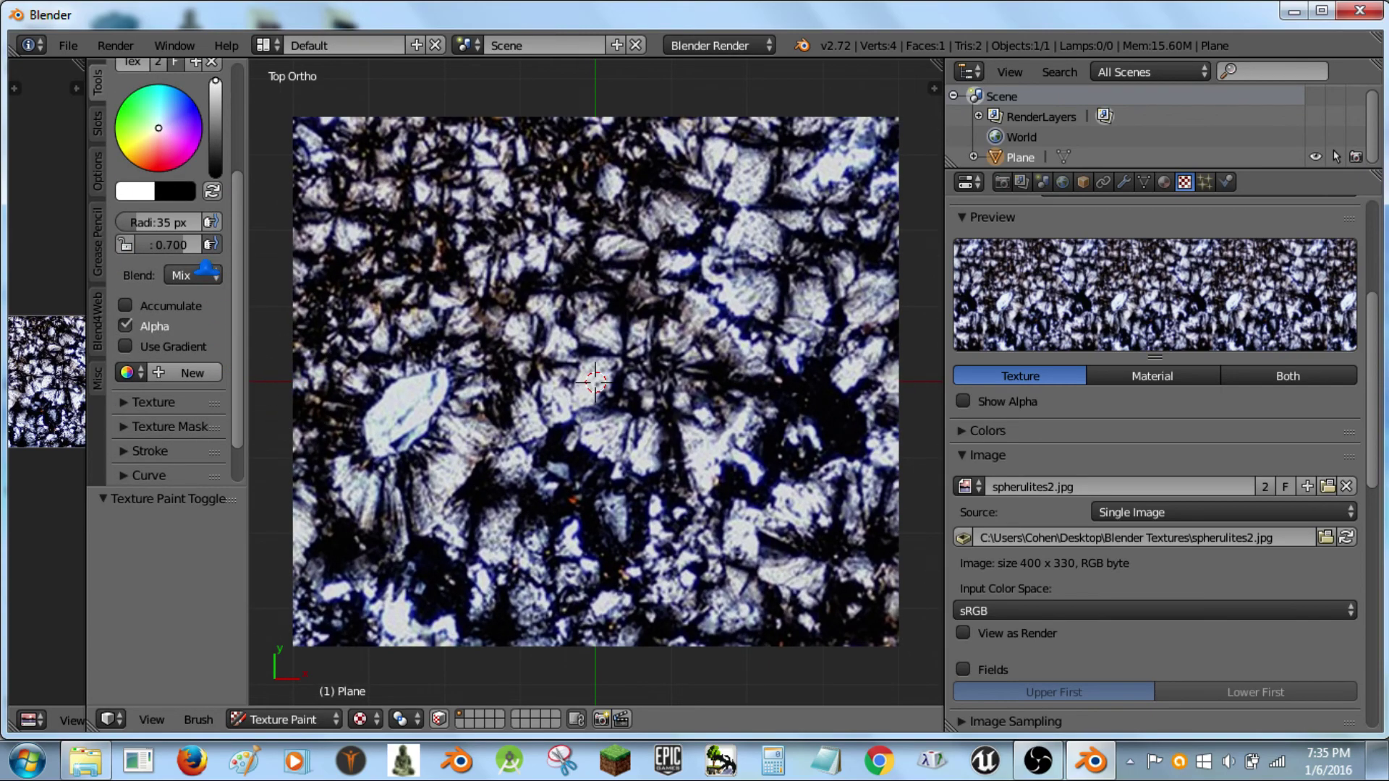
scroll(187, 145, up, 4)
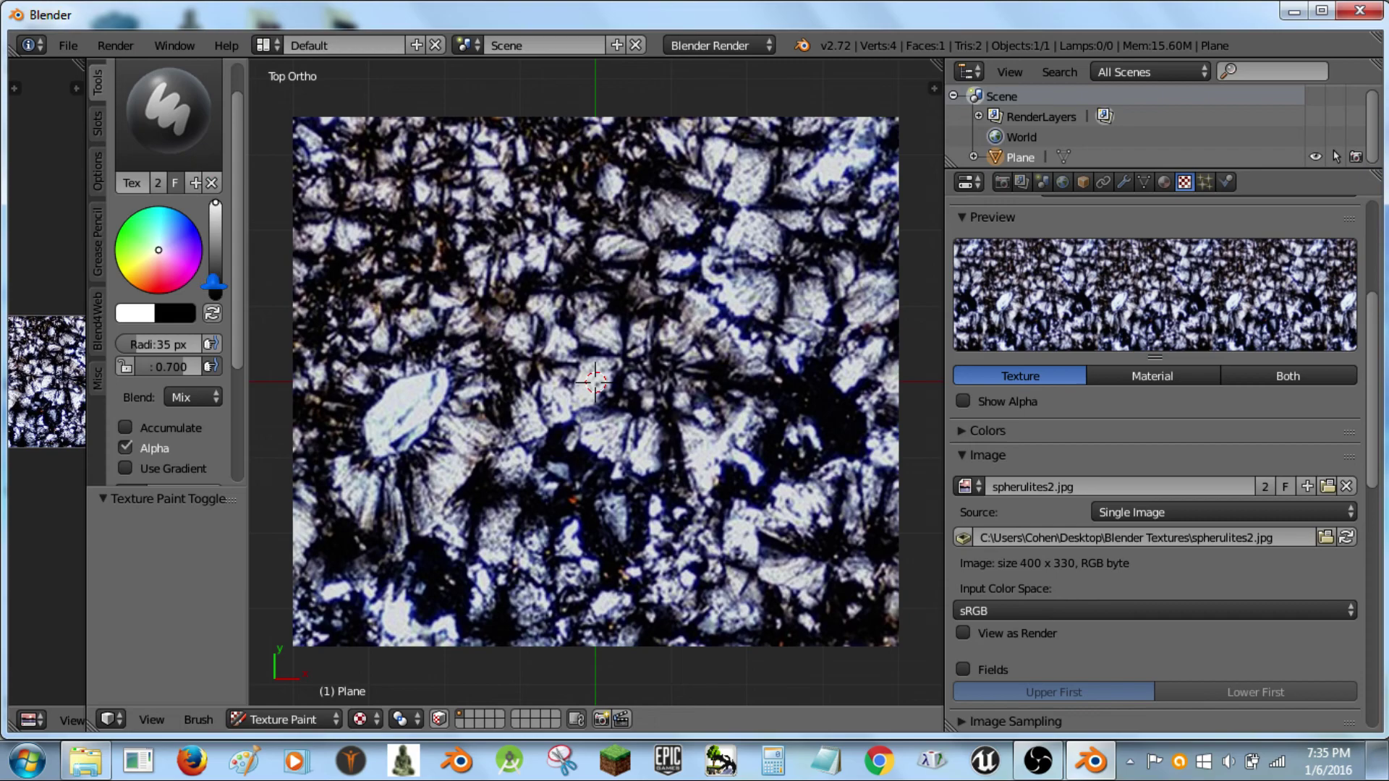
scroll(214, 284, down, 5)
Give the brush Lighten blending, a saturated green colour and a 195 px radius.
click(203, 233)
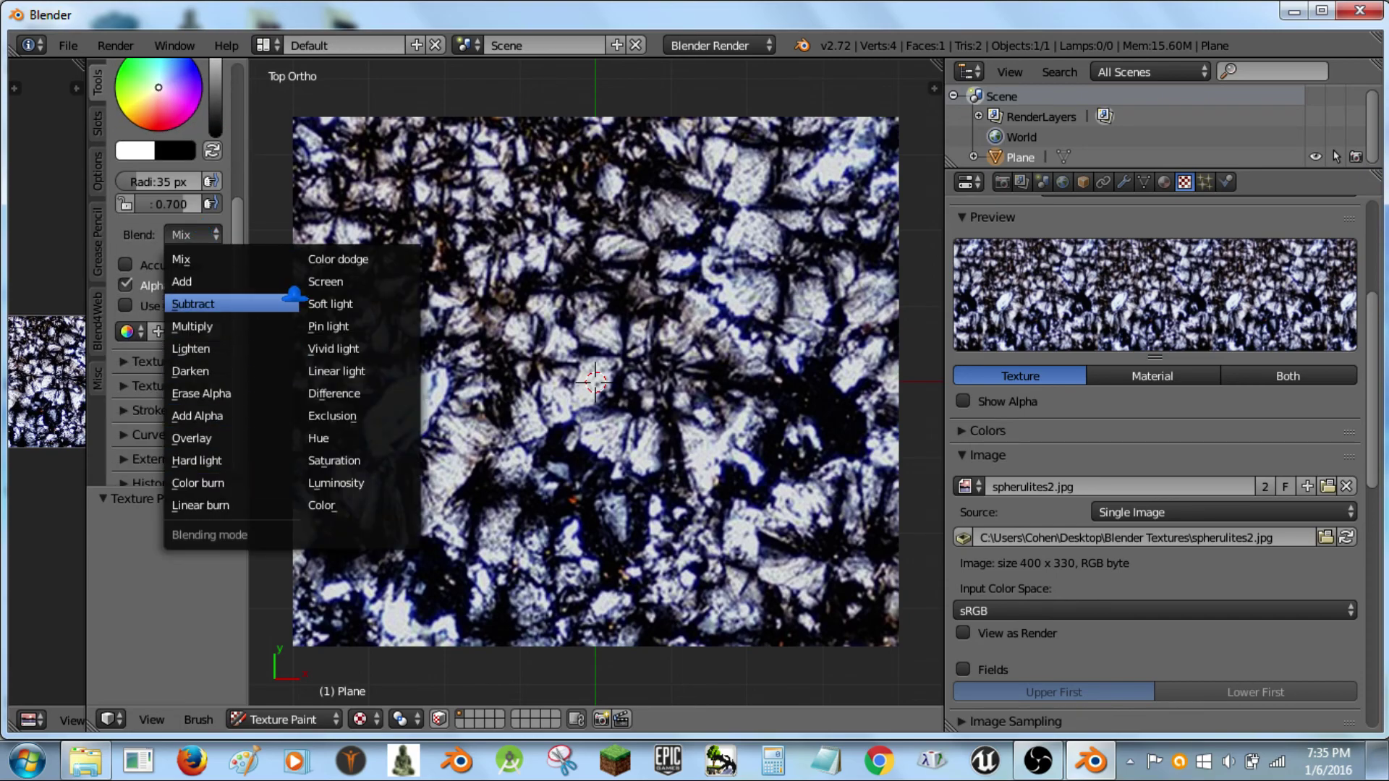
click(242, 349)
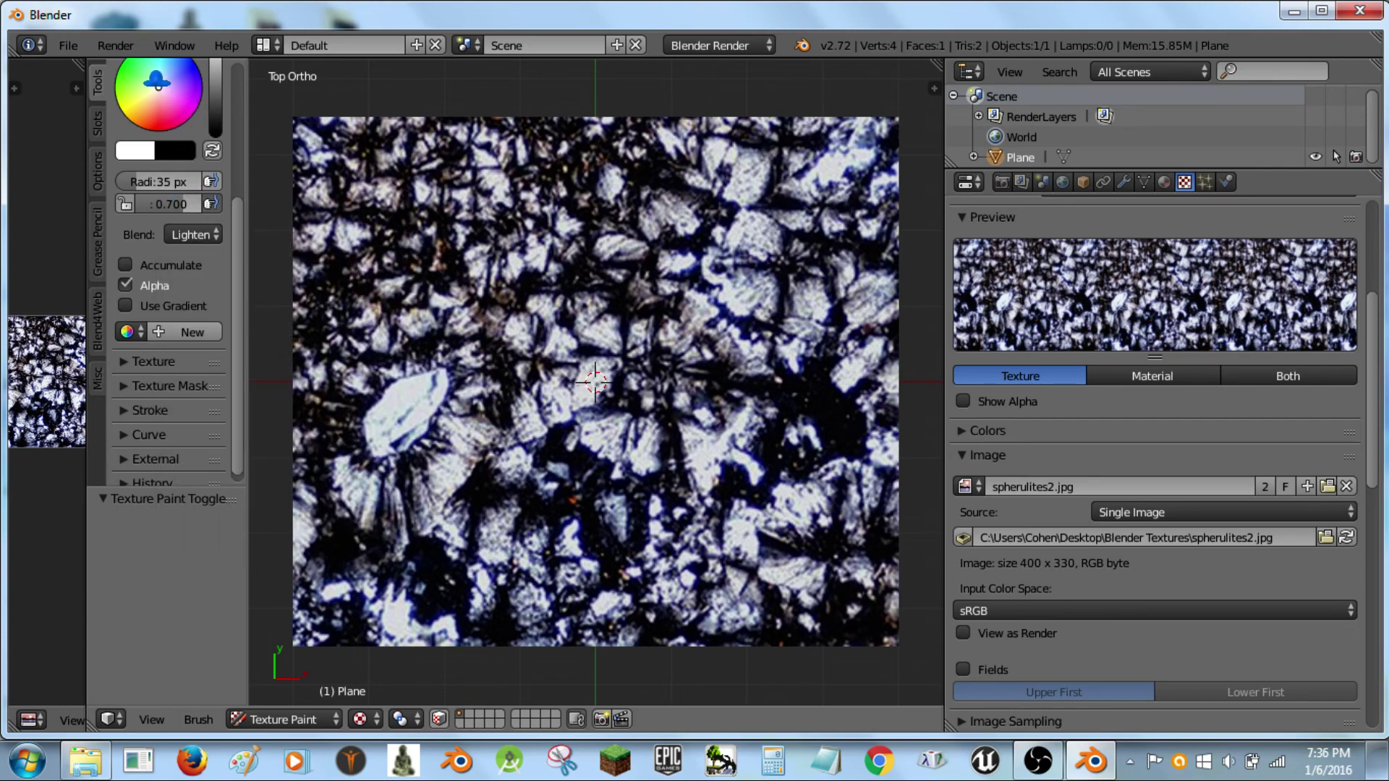
click(133, 66)
drag(133, 65, 120, 65)
drag(159, 182, 232, 182)
mouse_move(434, 232)
mouse_down()
mouse_move(552, 218)
mouse_move(397, 159)
mouse_move(573, 242)
mouse_move(608, 379)
mouse_move(363, 577)
mouse_move(932, 575)
mouse_move(810, 405)
mouse_up()
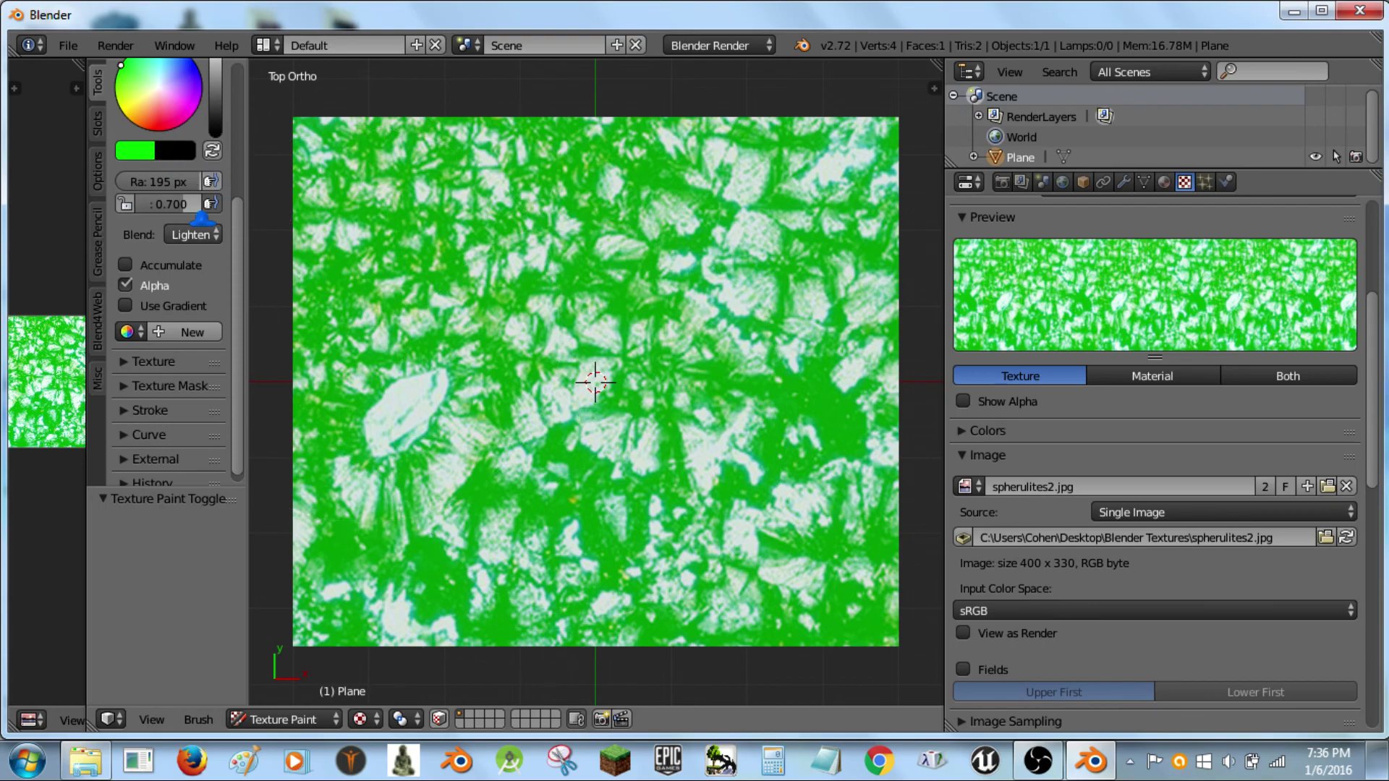
Switch the brush blend to Darken and undo the green Lighten painting.
click(192, 233)
click(217, 369)
key(ctrl+z)
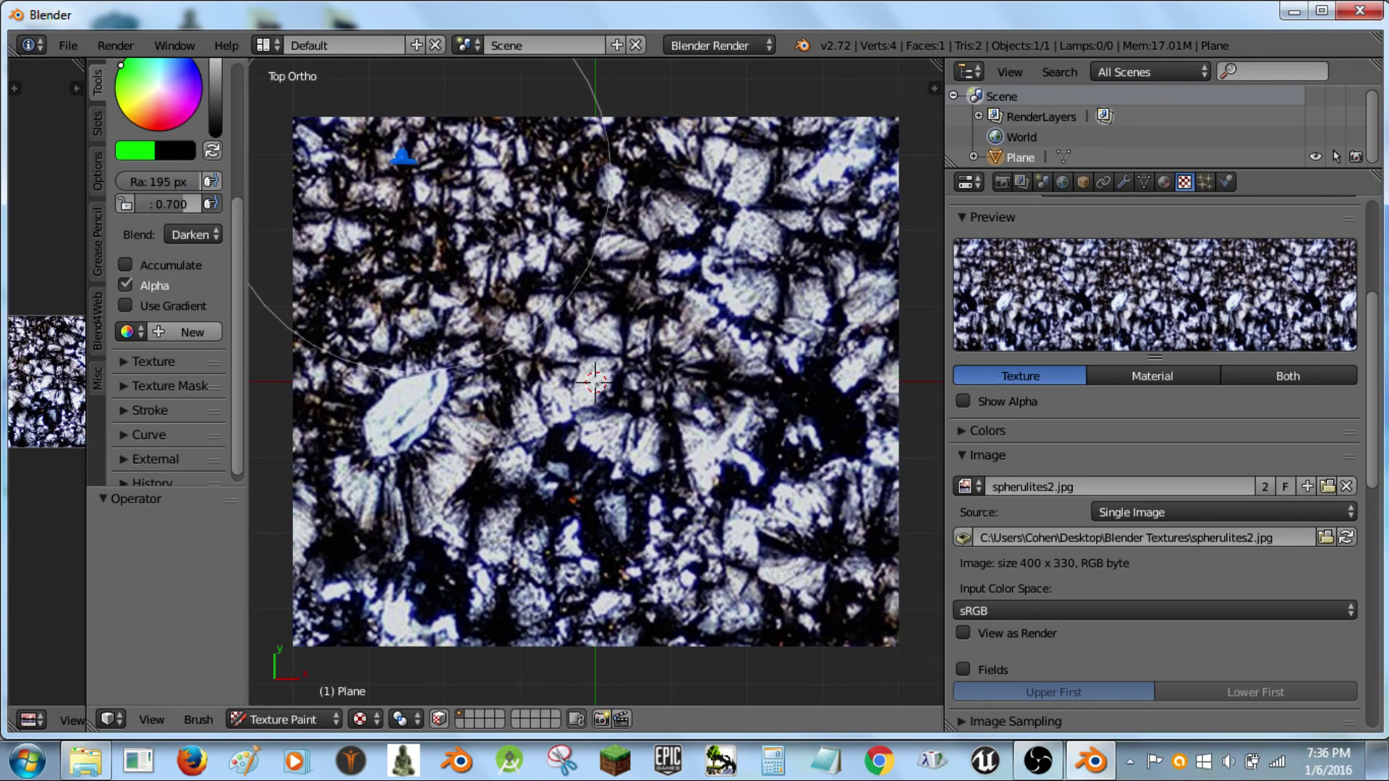
Paint a green Darken stroke, then switch the brush to Color blend with a 64 px radius.
mouse_move(402, 158)
mouse_down()
mouse_move(760, 217)
mouse_move(434, 347)
mouse_move(619, 394)
mouse_move(449, 579)
mouse_move(519, 360)
mouse_up()
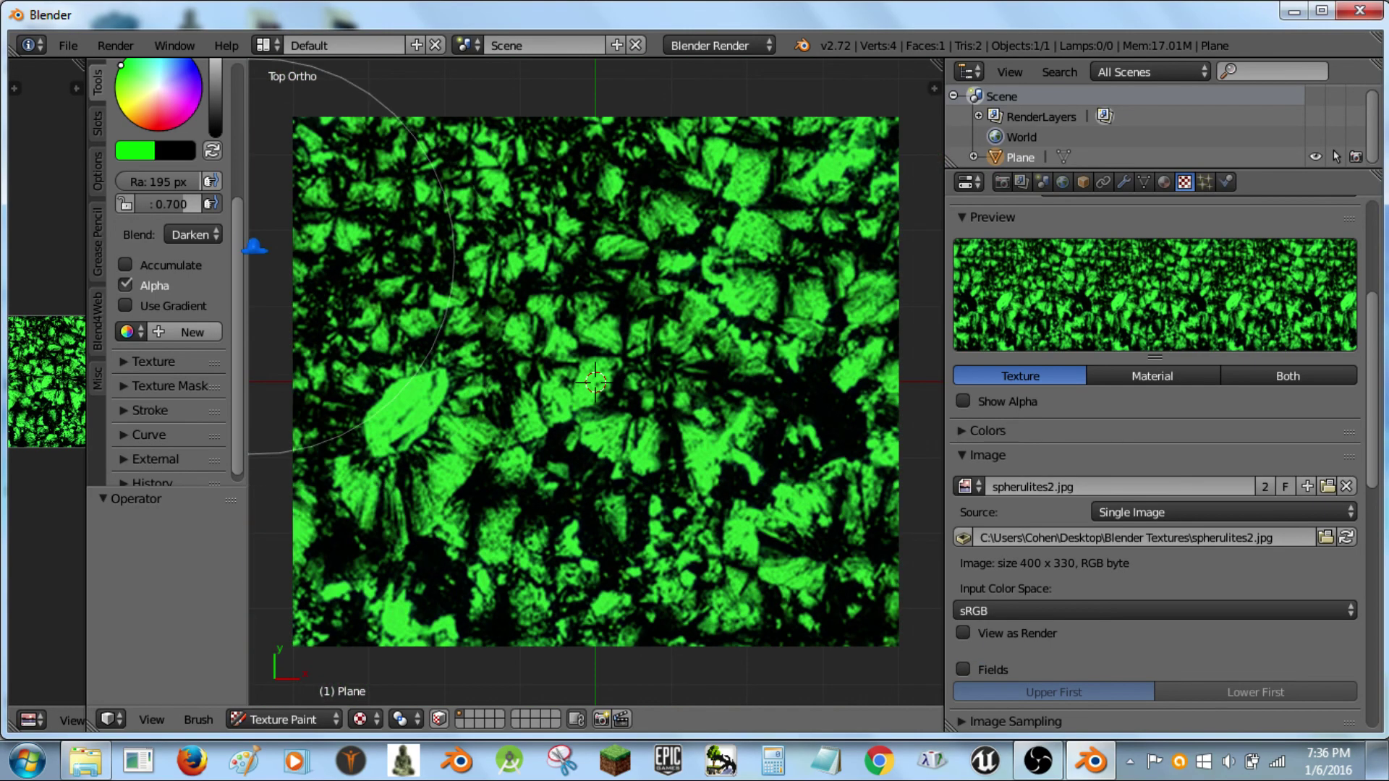
click(194, 234)
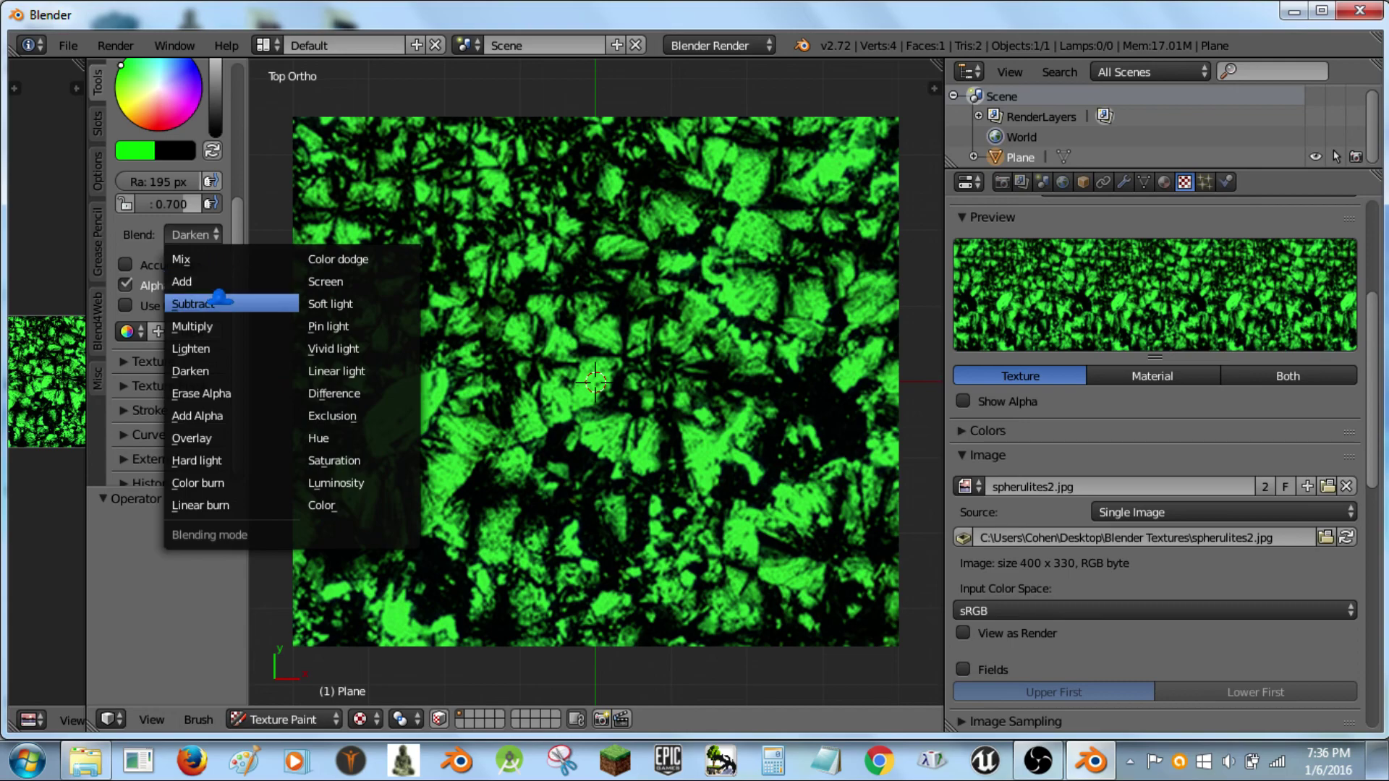
click(319, 506)
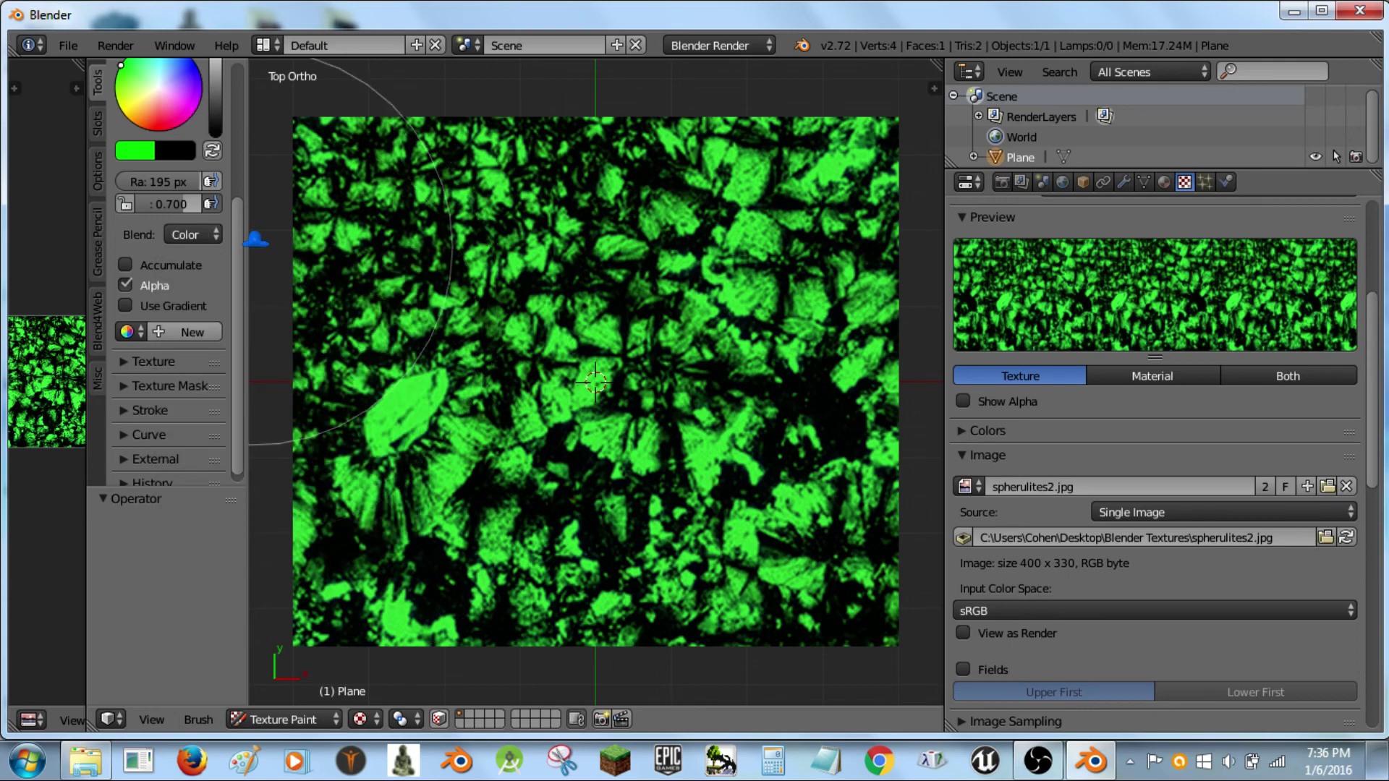
click(166, 182)
text(1)
key(Return)
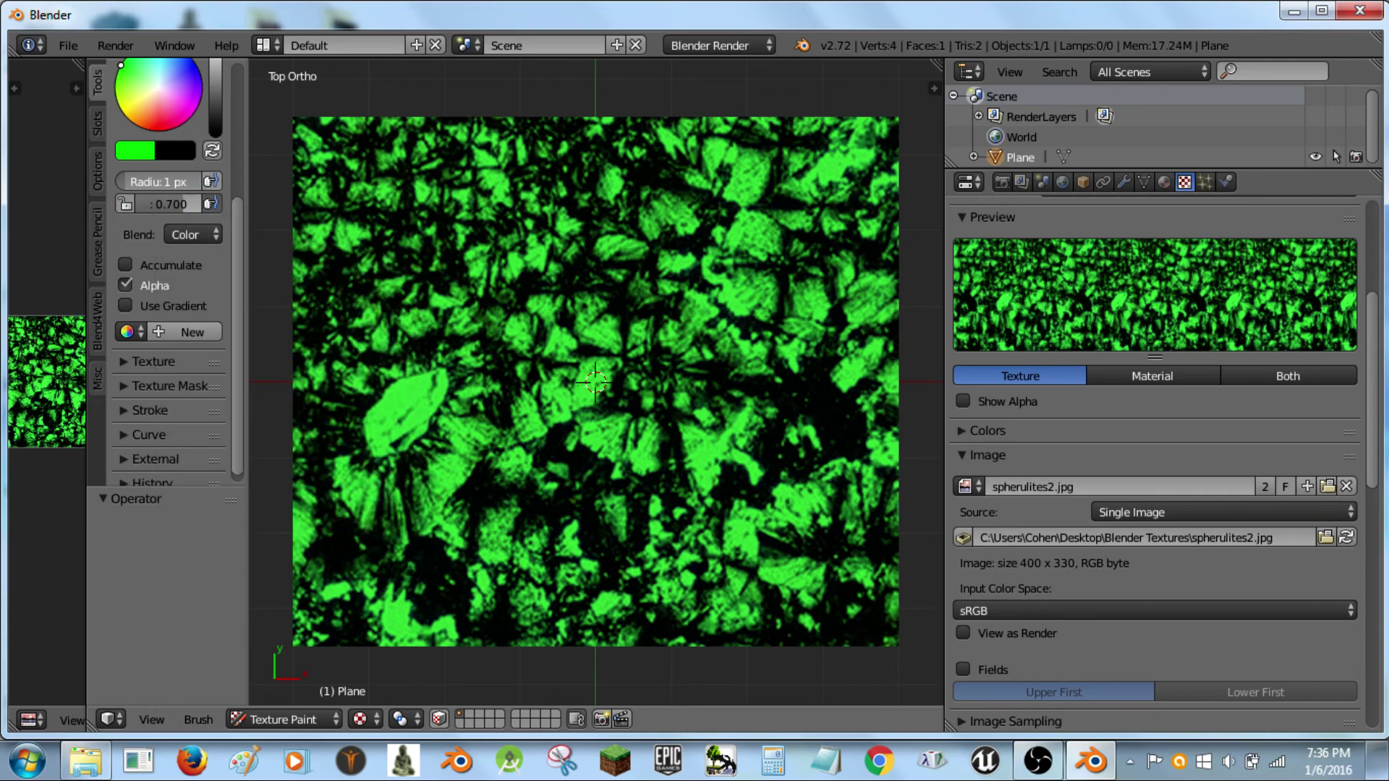
click(166, 182)
text(64)
key(Return)
Pick red and repaint the texture, covering the green at the top left and bottom.
click(163, 119)
mouse_move(499, 318)
mouse_down()
mouse_move(610, 264)
mouse_move(787, 355)
mouse_up()
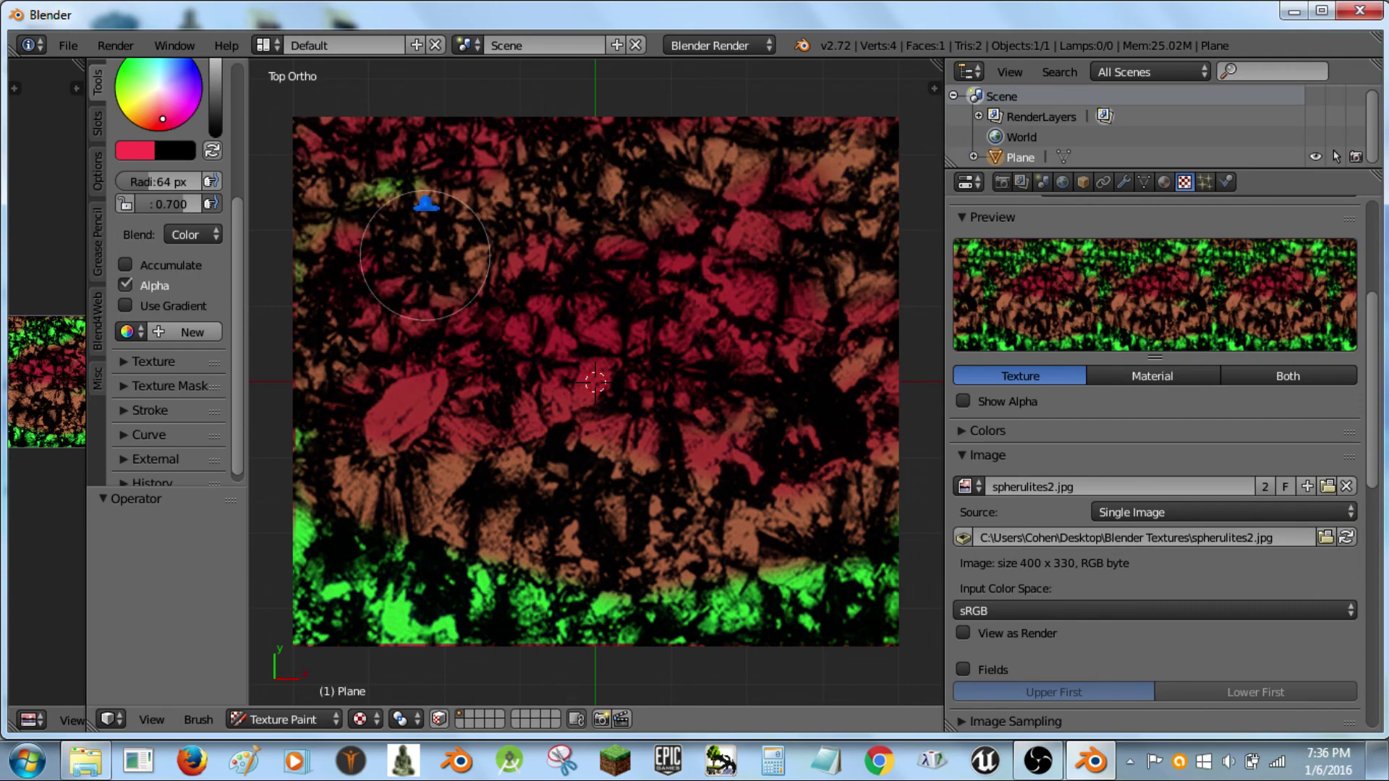
drag(425, 202, 347, 210)
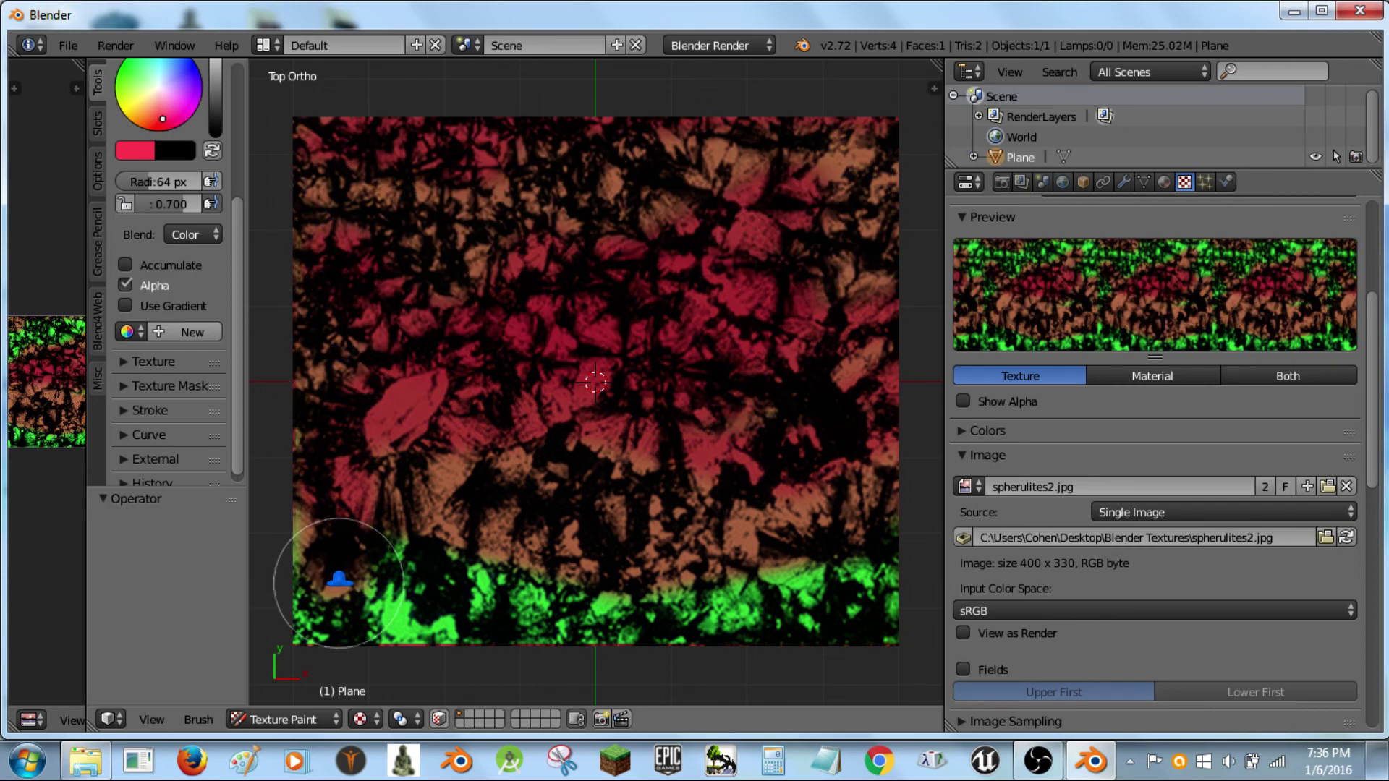
mouse_move(340, 579)
mouse_down()
mouse_move(275, 622)
mouse_move(463, 623)
mouse_move(528, 584)
mouse_up()
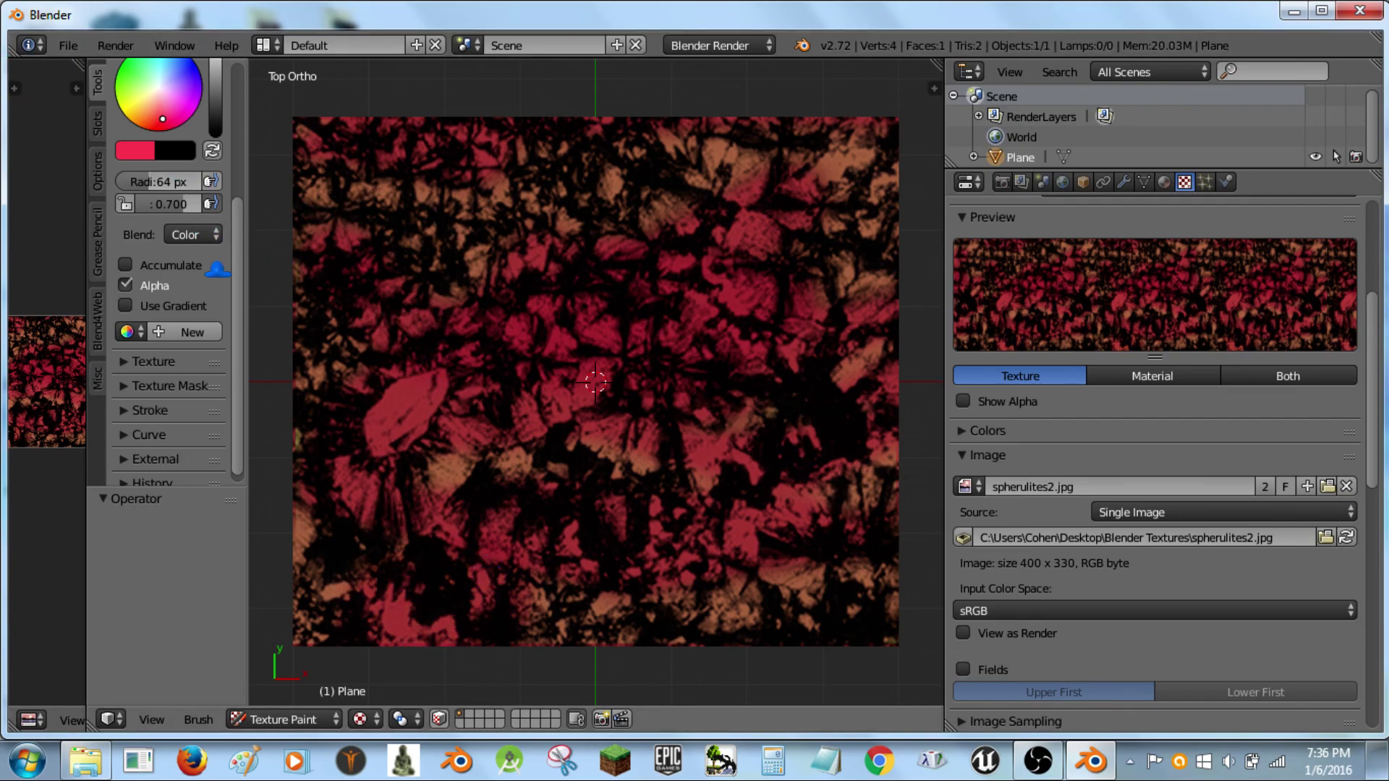
Set the brush blend to Erase Alpha and erase a curved transparent swoop across the plane.
click(194, 233)
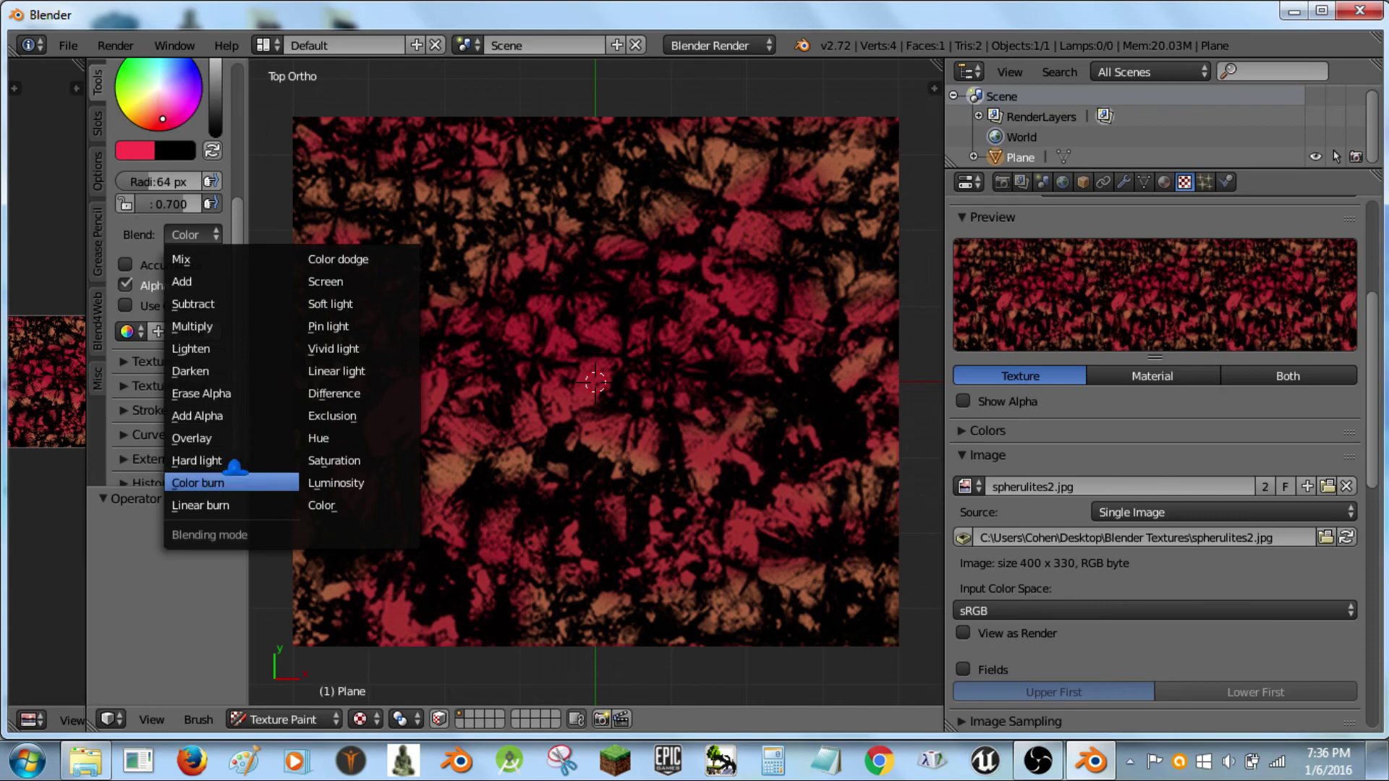
click(201, 393)
mouse_move(478, 282)
mouse_down()
mouse_move(441, 390)
mouse_move(535, 309)
mouse_up()
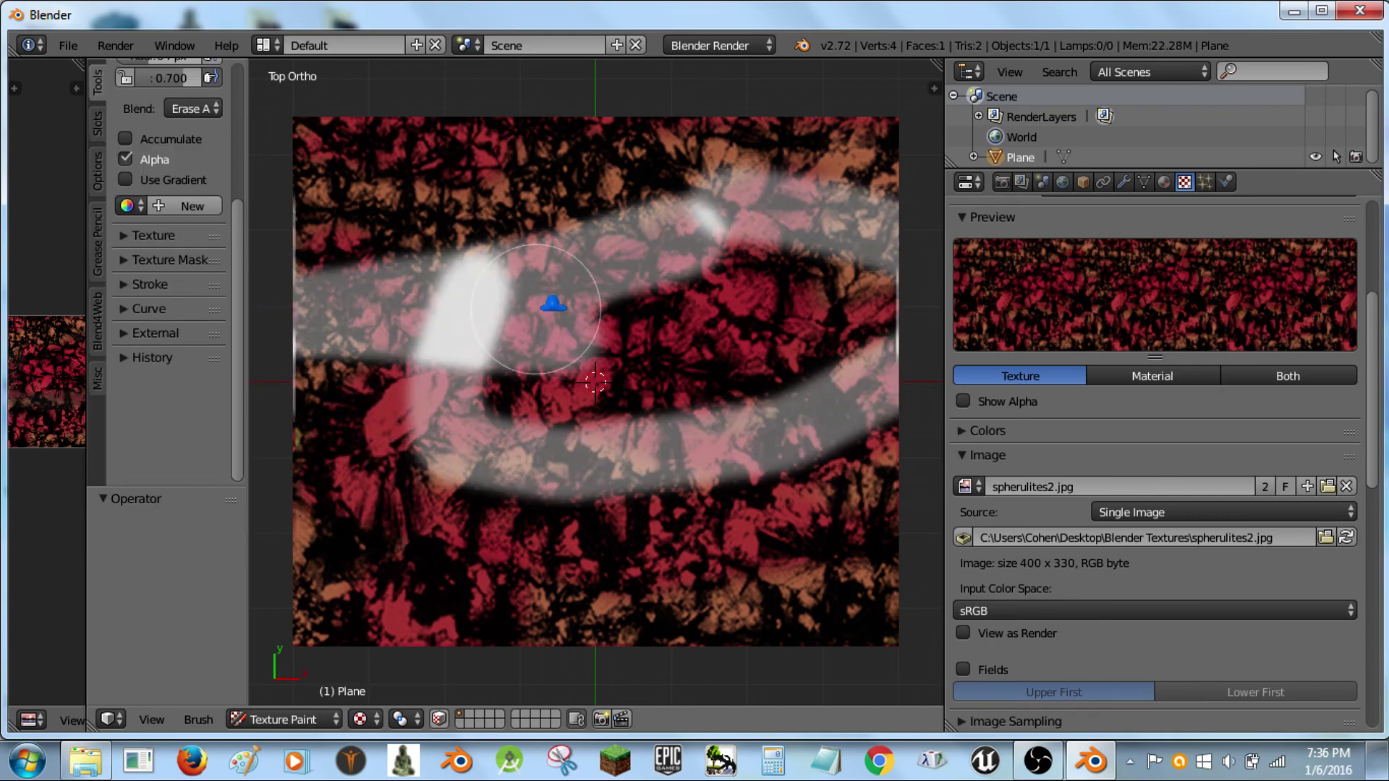
mouse_move(886, 373)
mouse_down()
mouse_move(527, 424)
mouse_move(455, 261)
mouse_up()
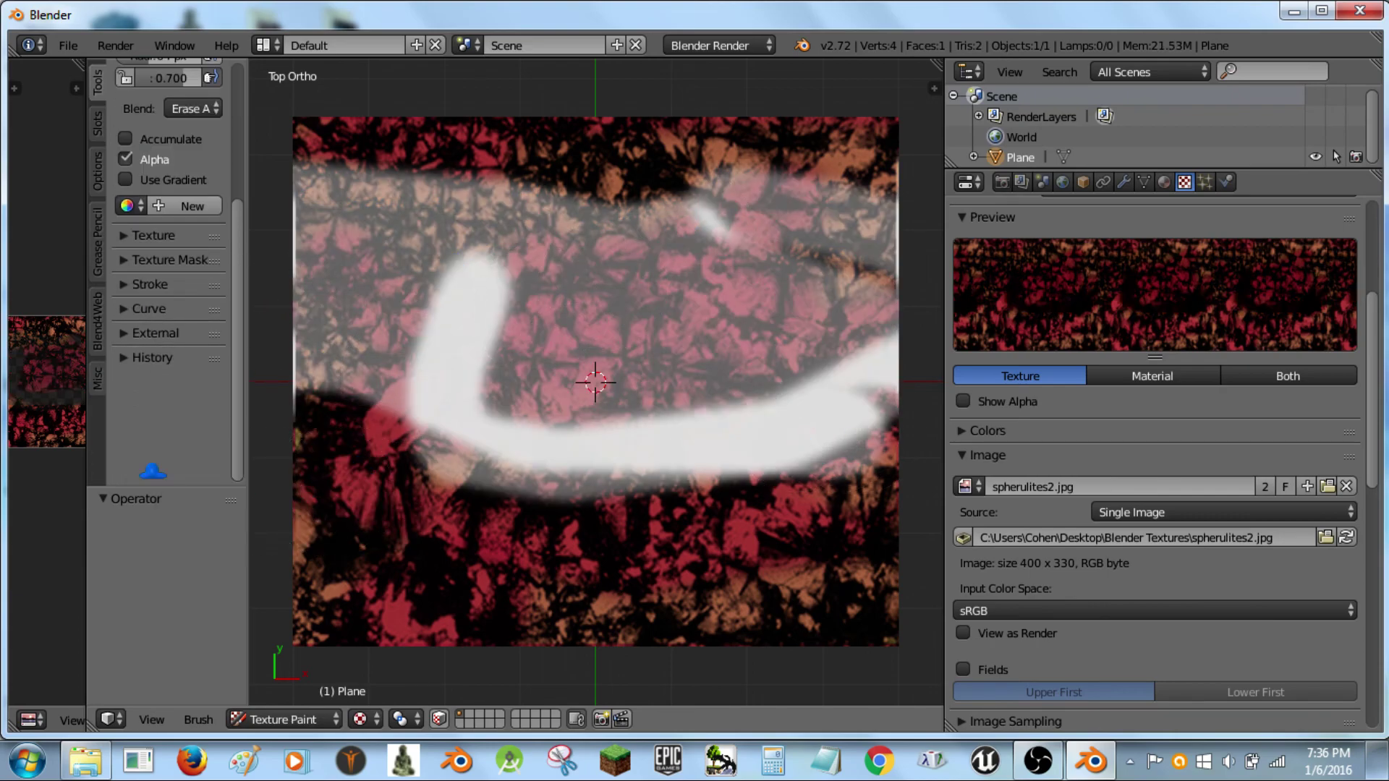
Resize and pan the left image editor so the whole texture is visible beside the 3D view.
scroll(39, 423, up, 5)
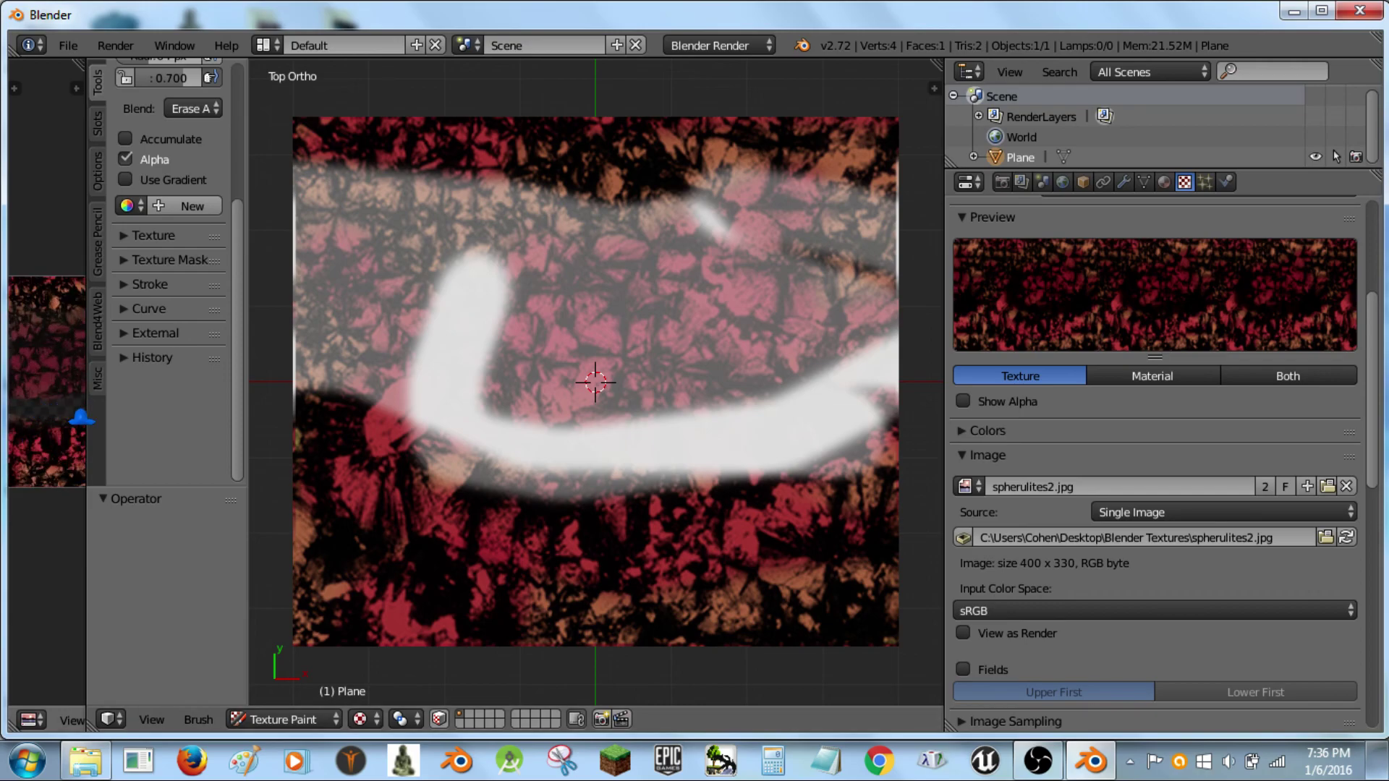
drag(86, 418, 513, 418)
scroll(274, 485, up, 4)
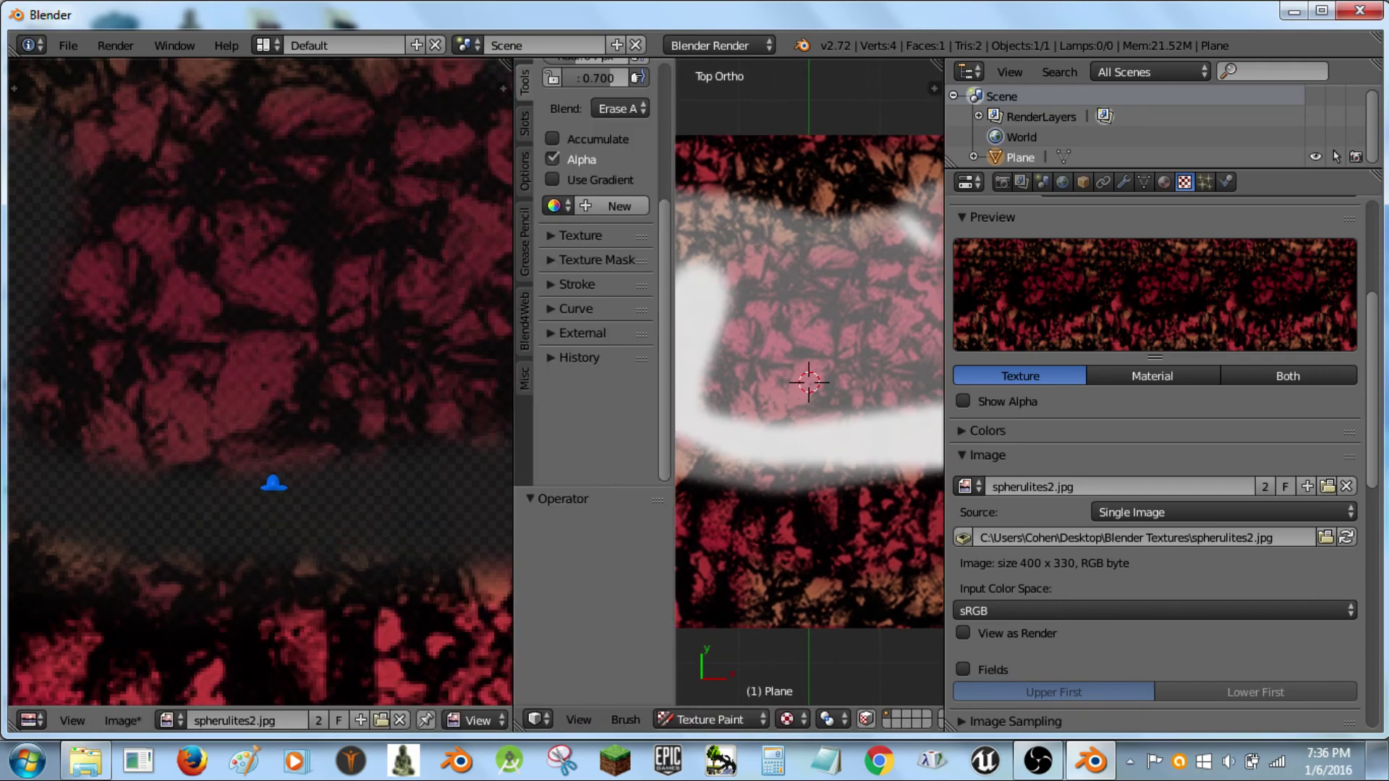
scroll(273, 484, down, 3)
scroll(263, 406, down, 2)
middle_drag(263, 406, 172, 328)
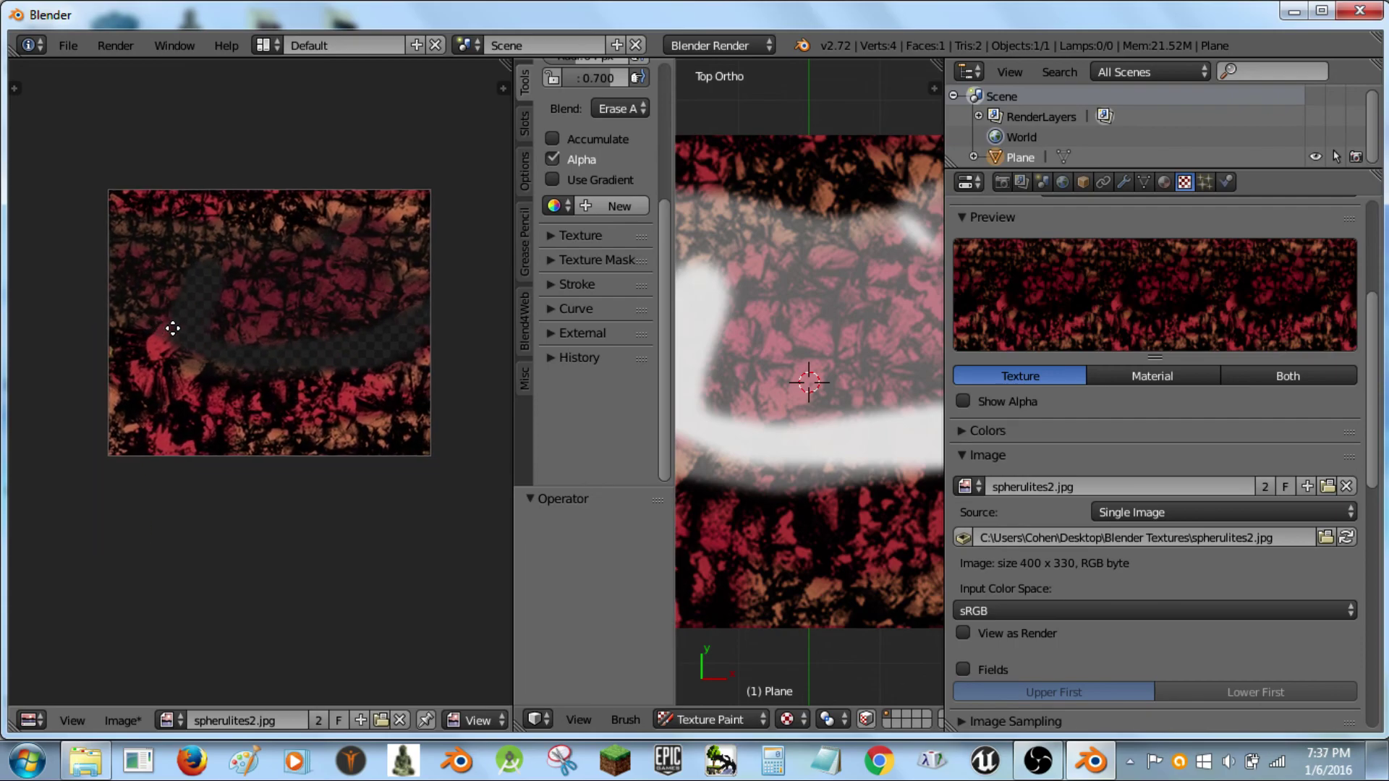
drag(514, 323, 217, 282)
click(324, 108)
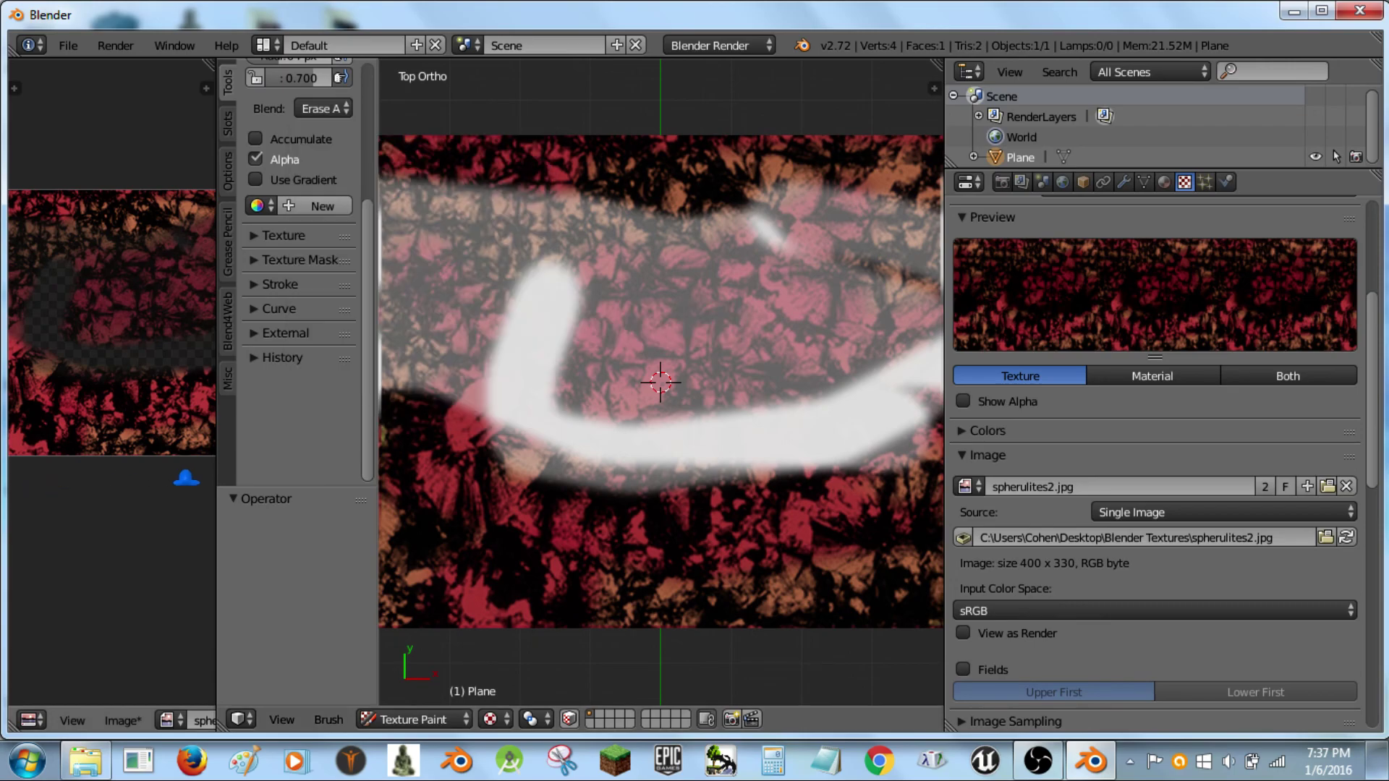
drag(218, 477, 546, 289)
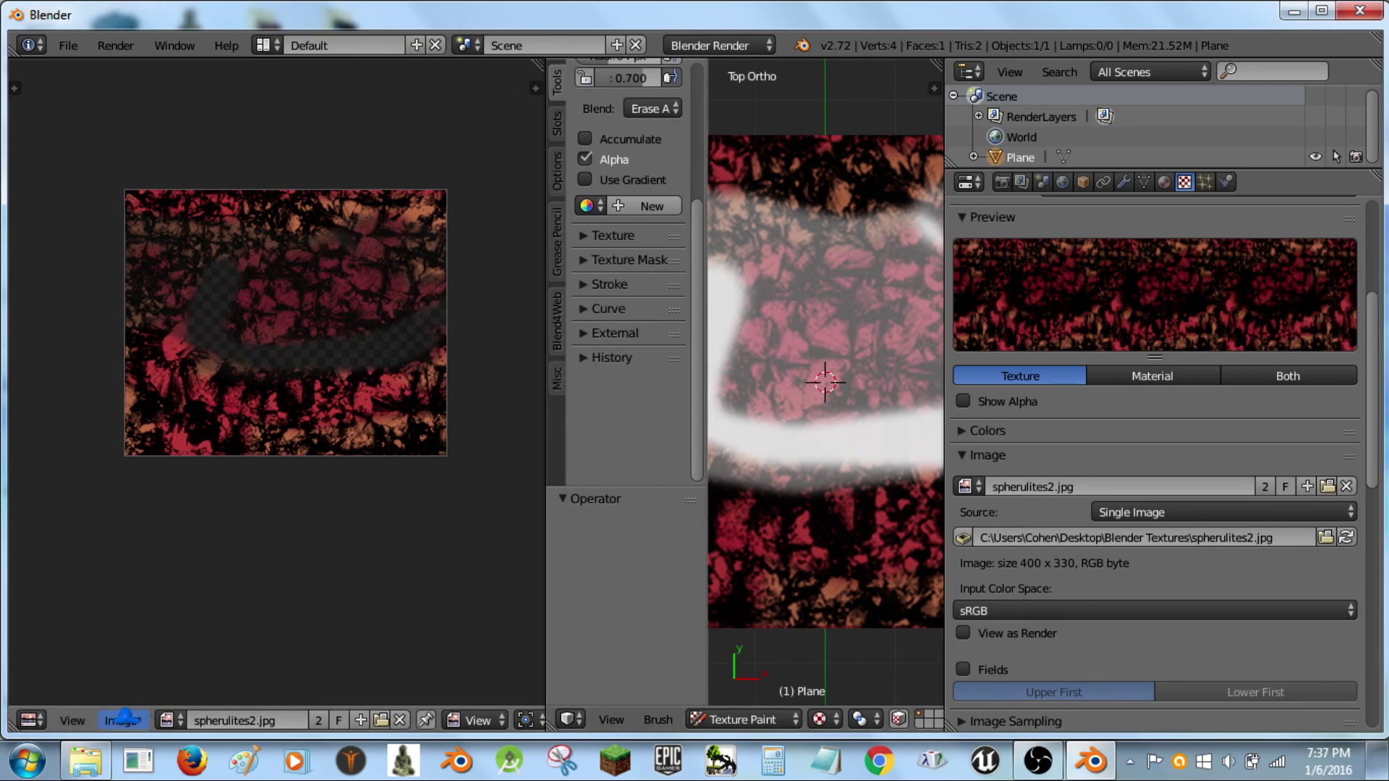
Use Image > Save As Image to save the painted texture as tut test.jpg in Blender Textures.
click(122, 720)
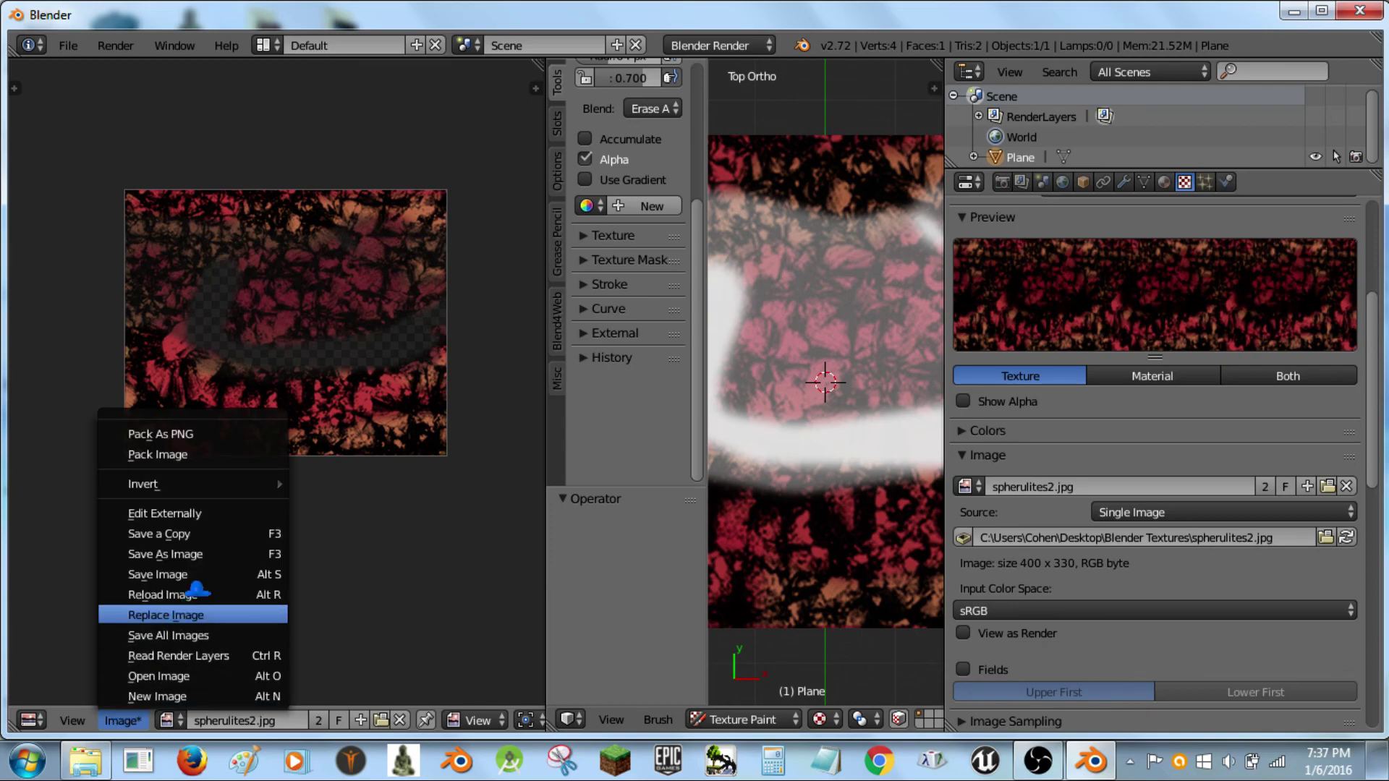
click(215, 554)
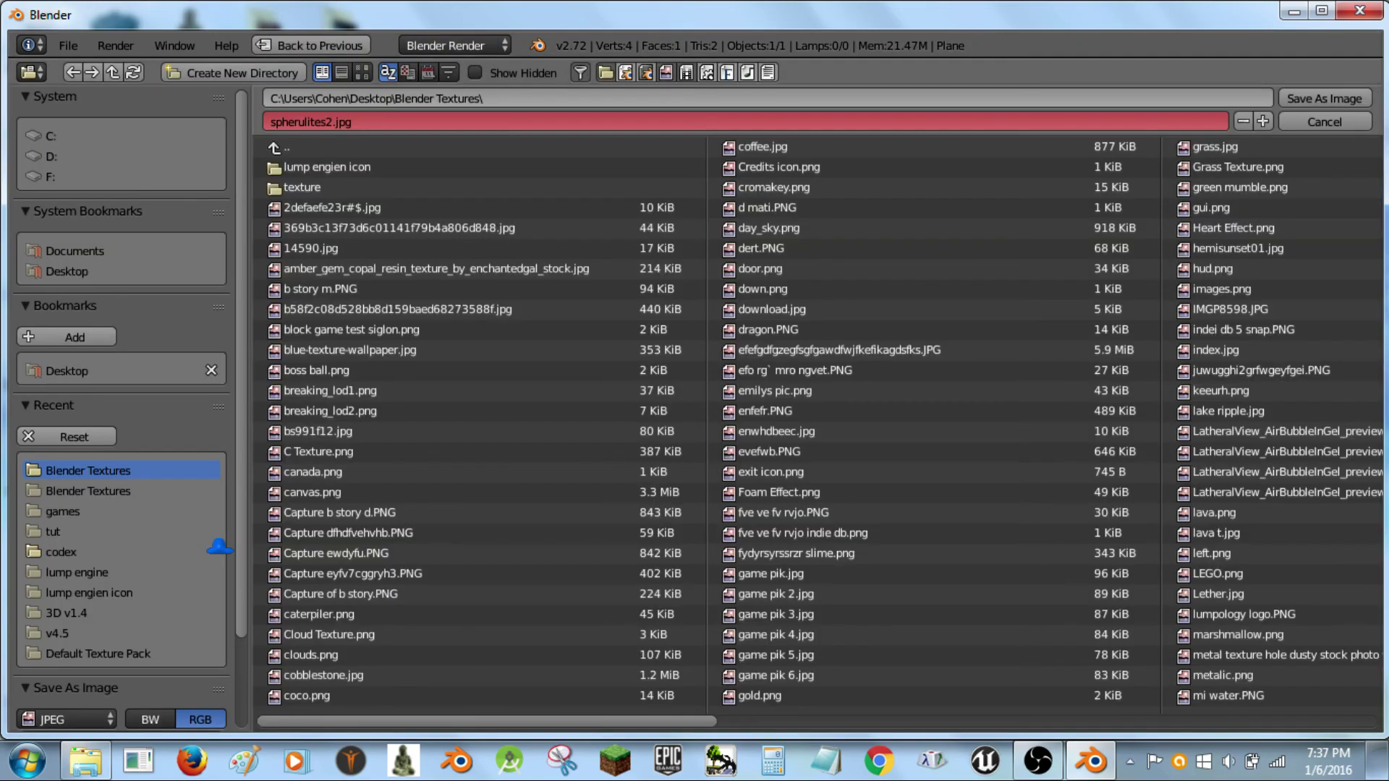
click(386, 121)
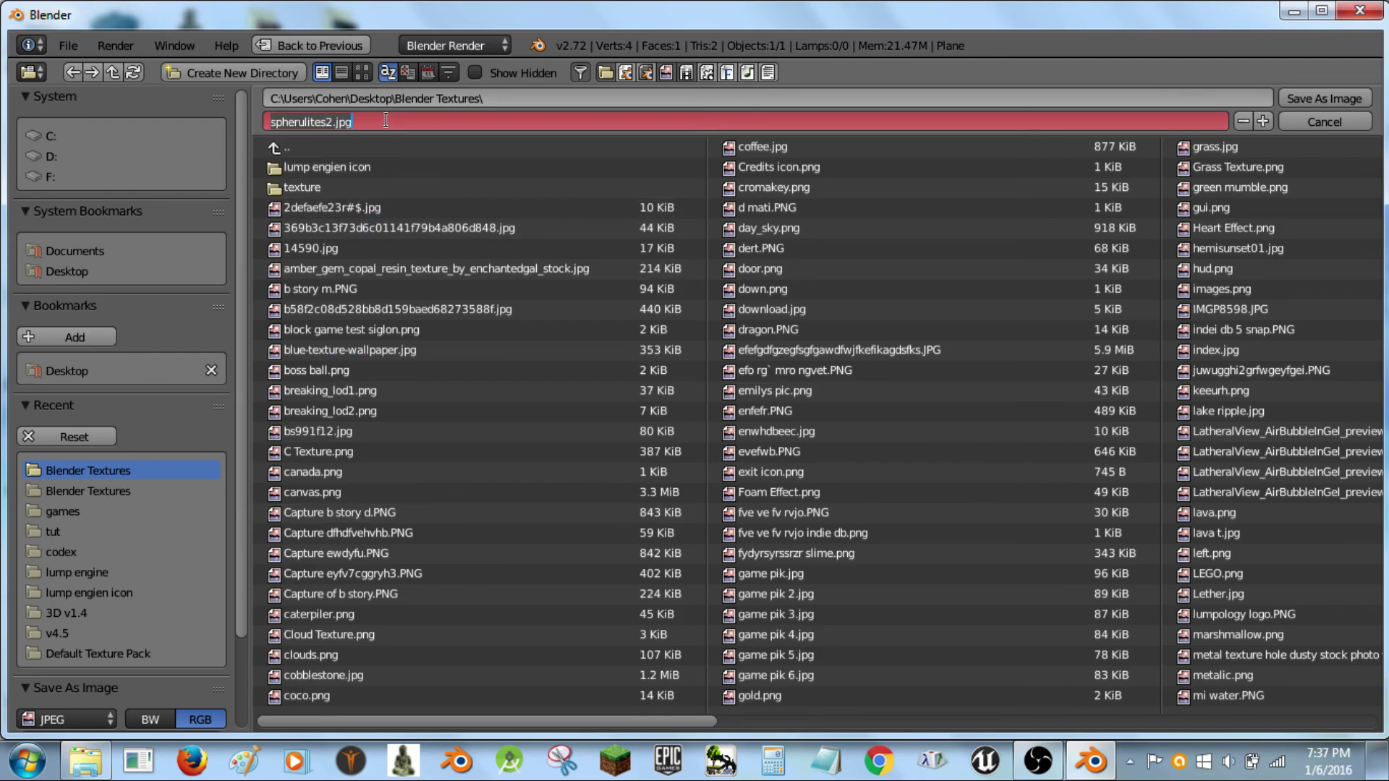
text(tut test)
click(1324, 98)
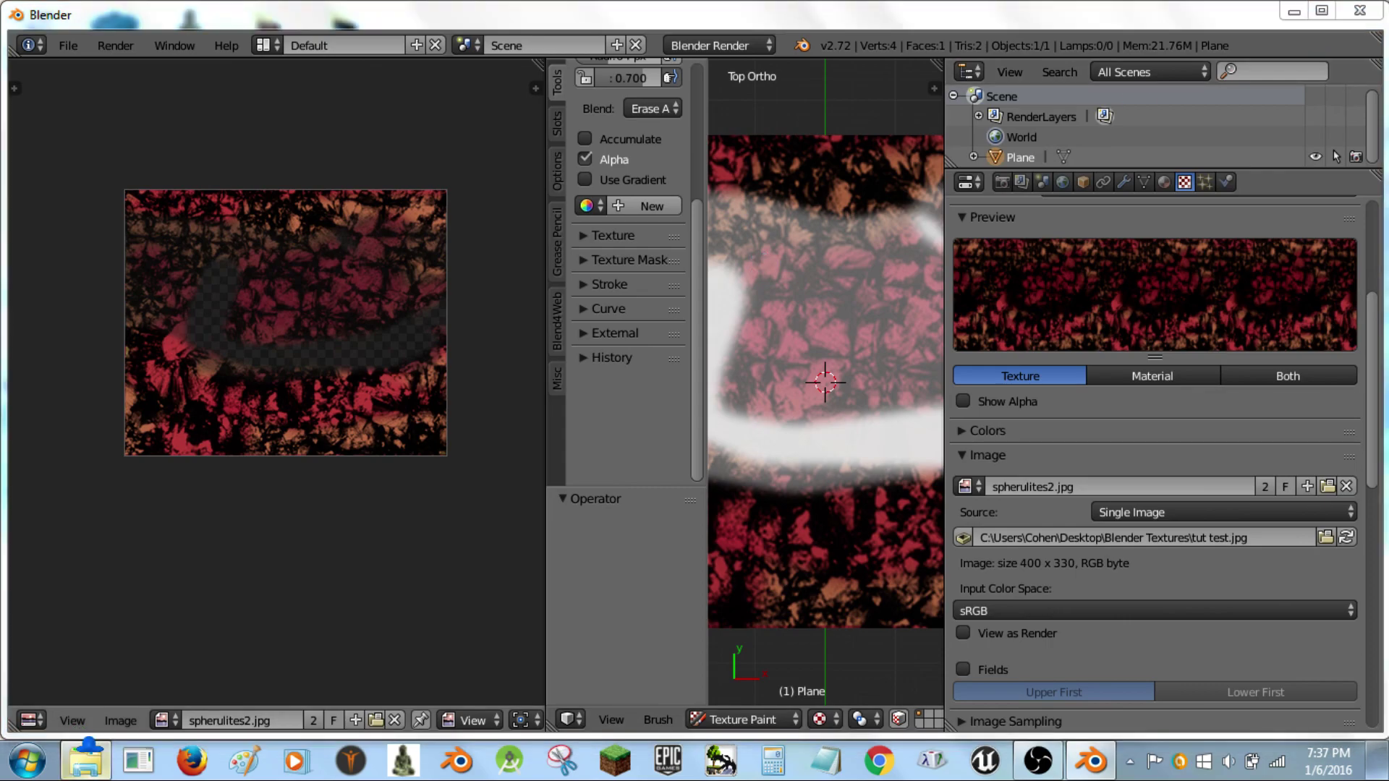
key(alt+Tab)
scroll(716, 405, up, 3)
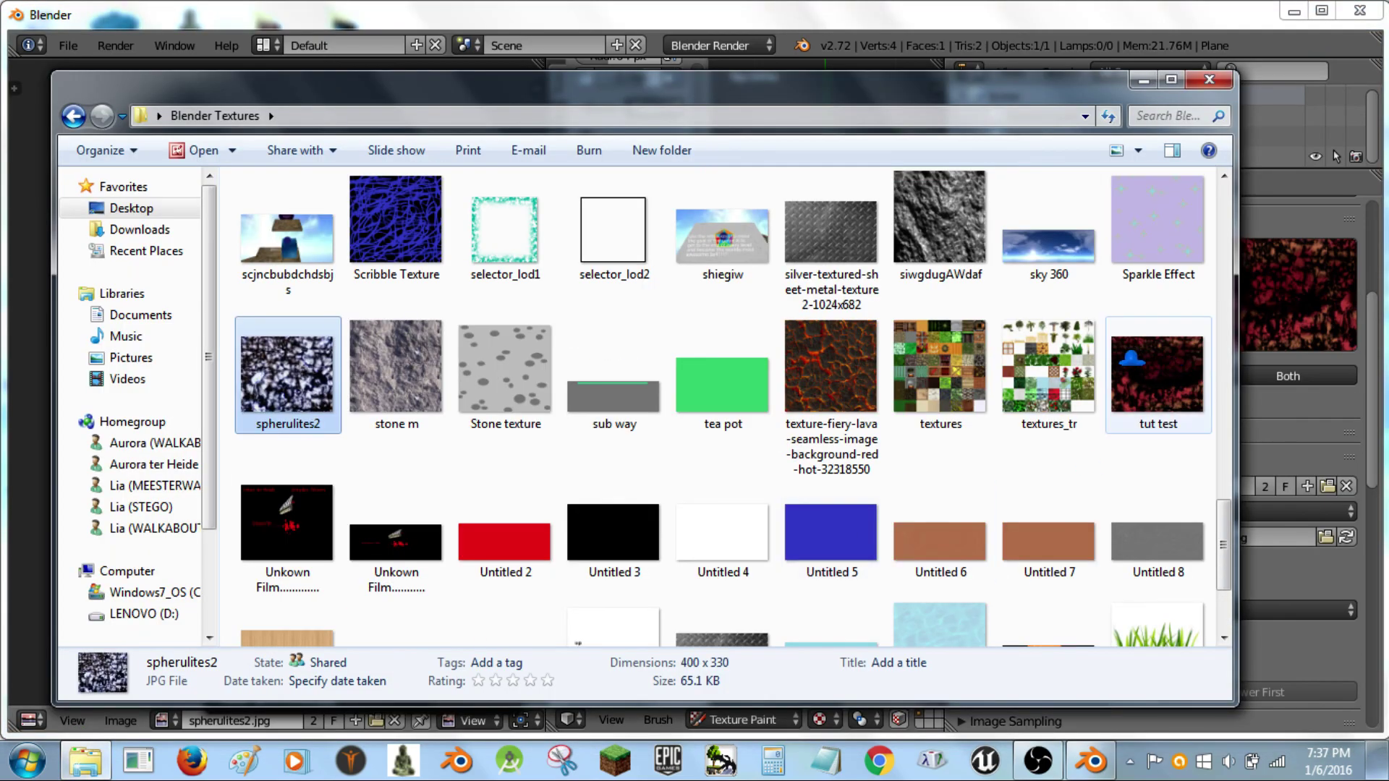
double_click(1150, 376)
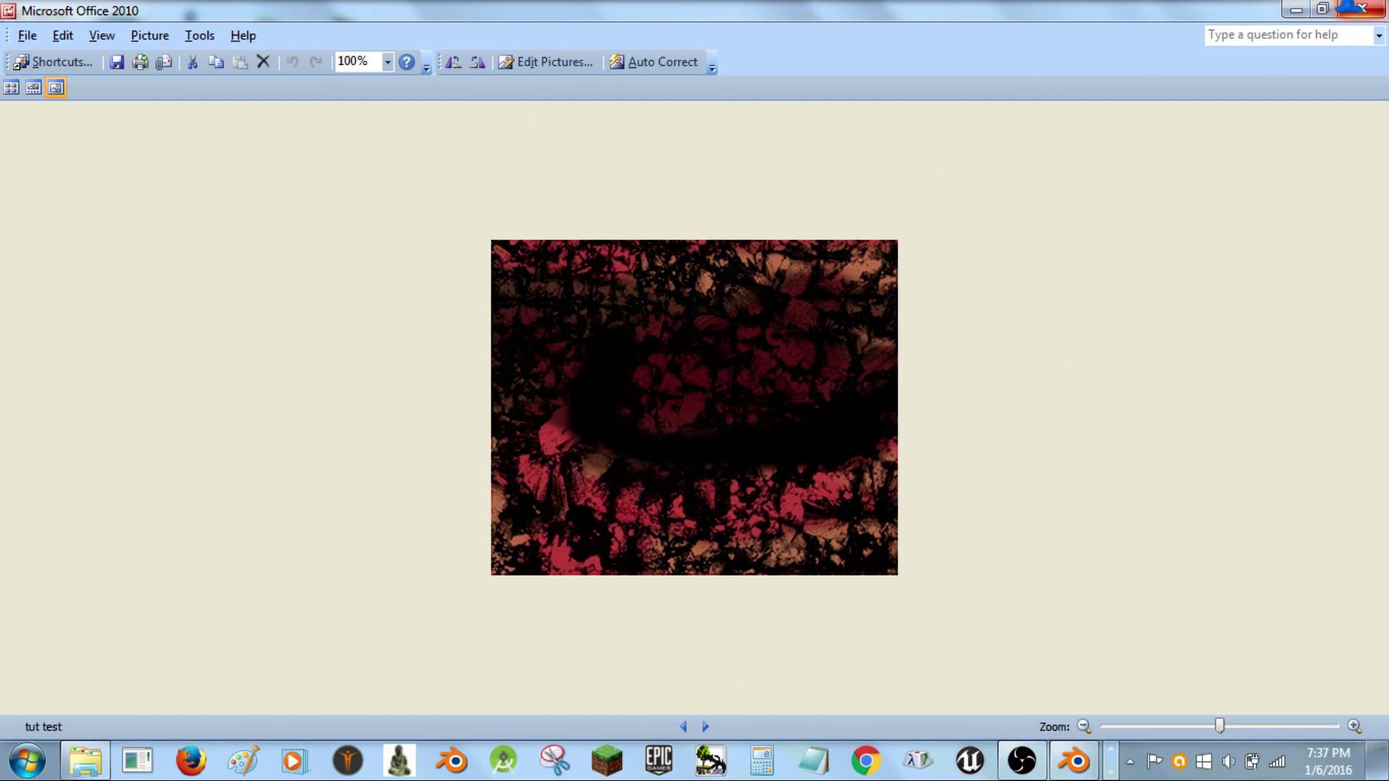
click(1347, 7)
scroll(590, 406, down, 3)
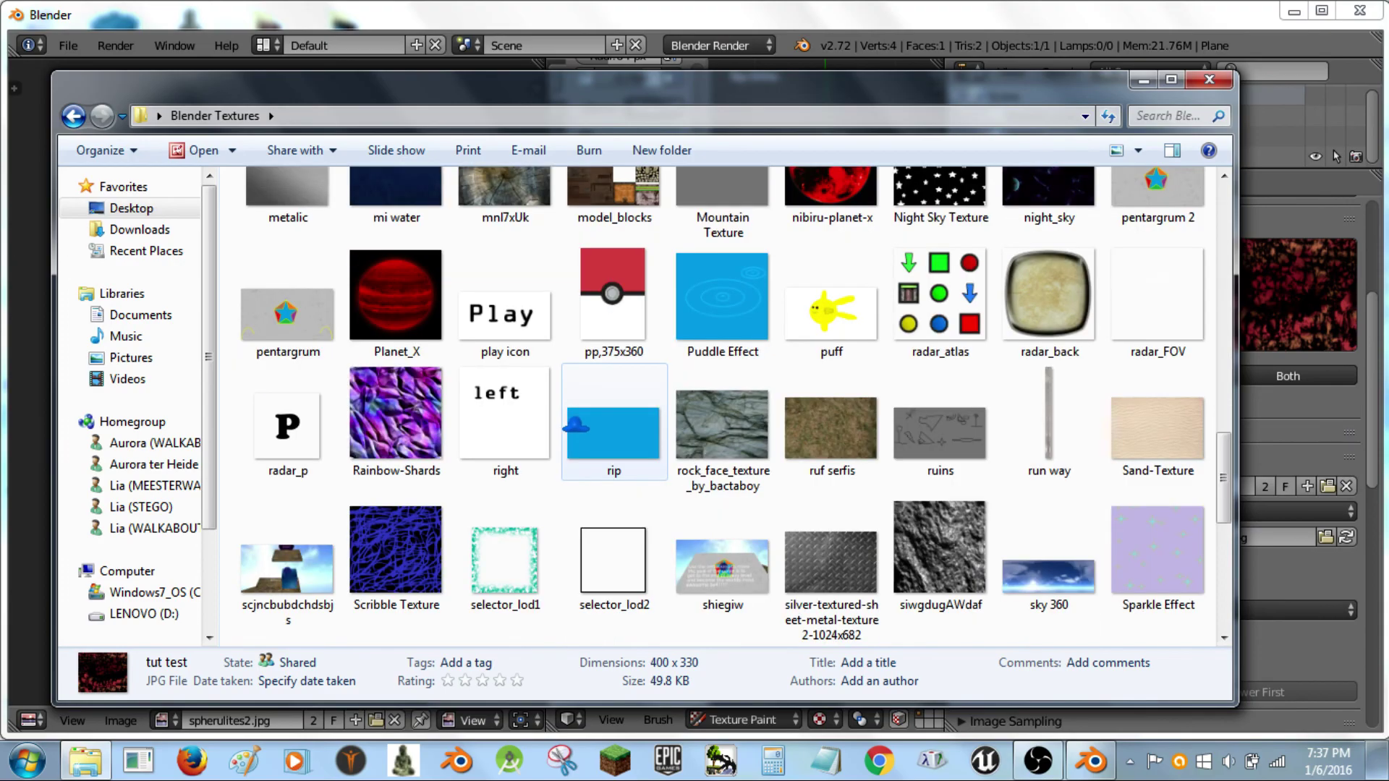
scroll(726, 512, up, 3)
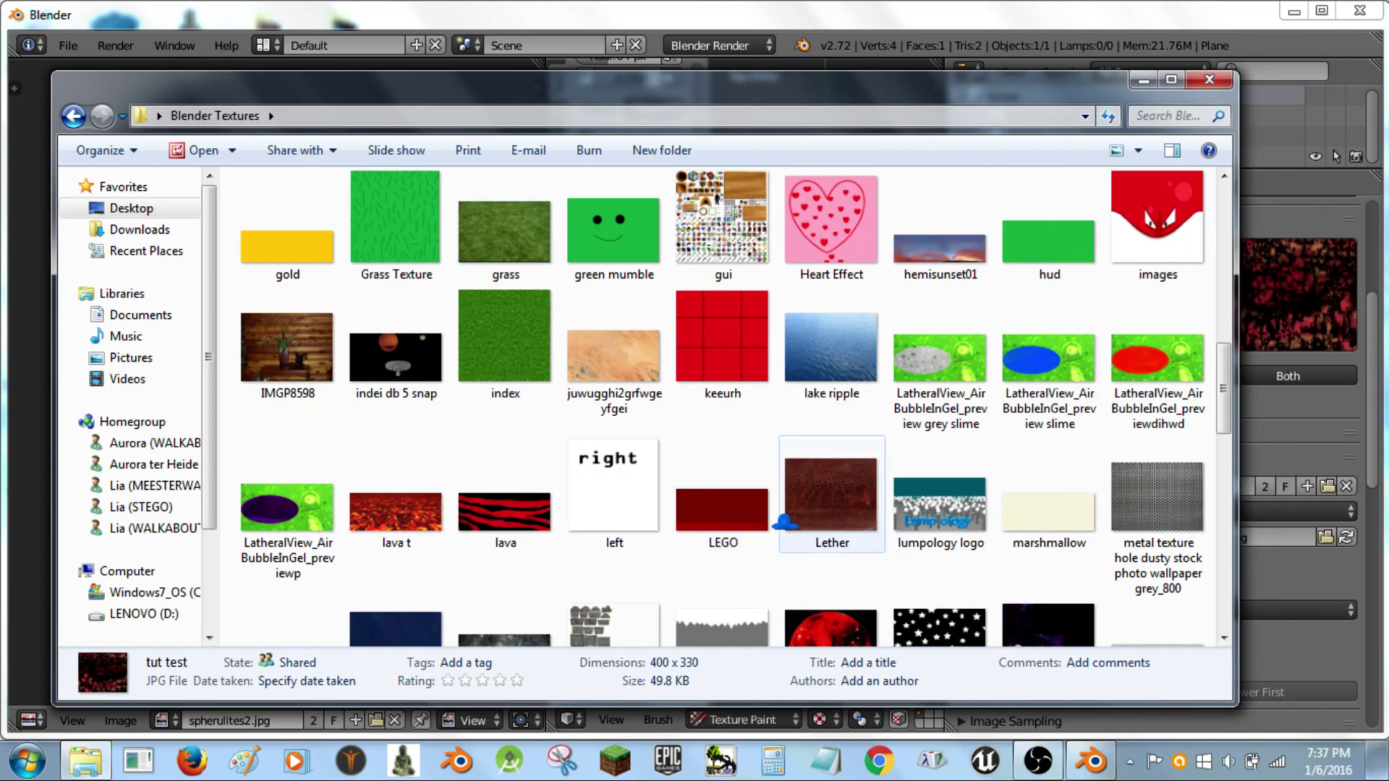
scroll(637, 509, up, 3)
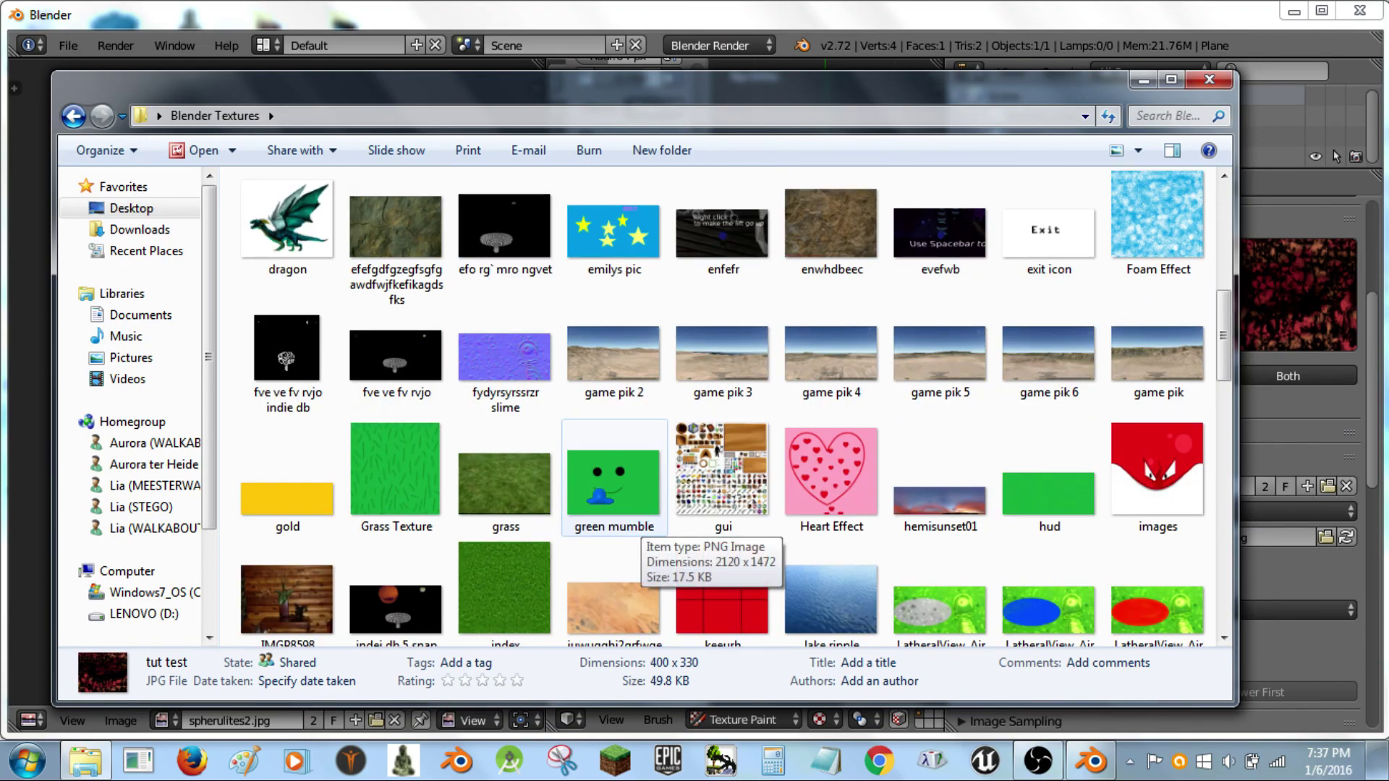
scroll(629, 507, up, 4)
scroll(684, 432, down, 3)
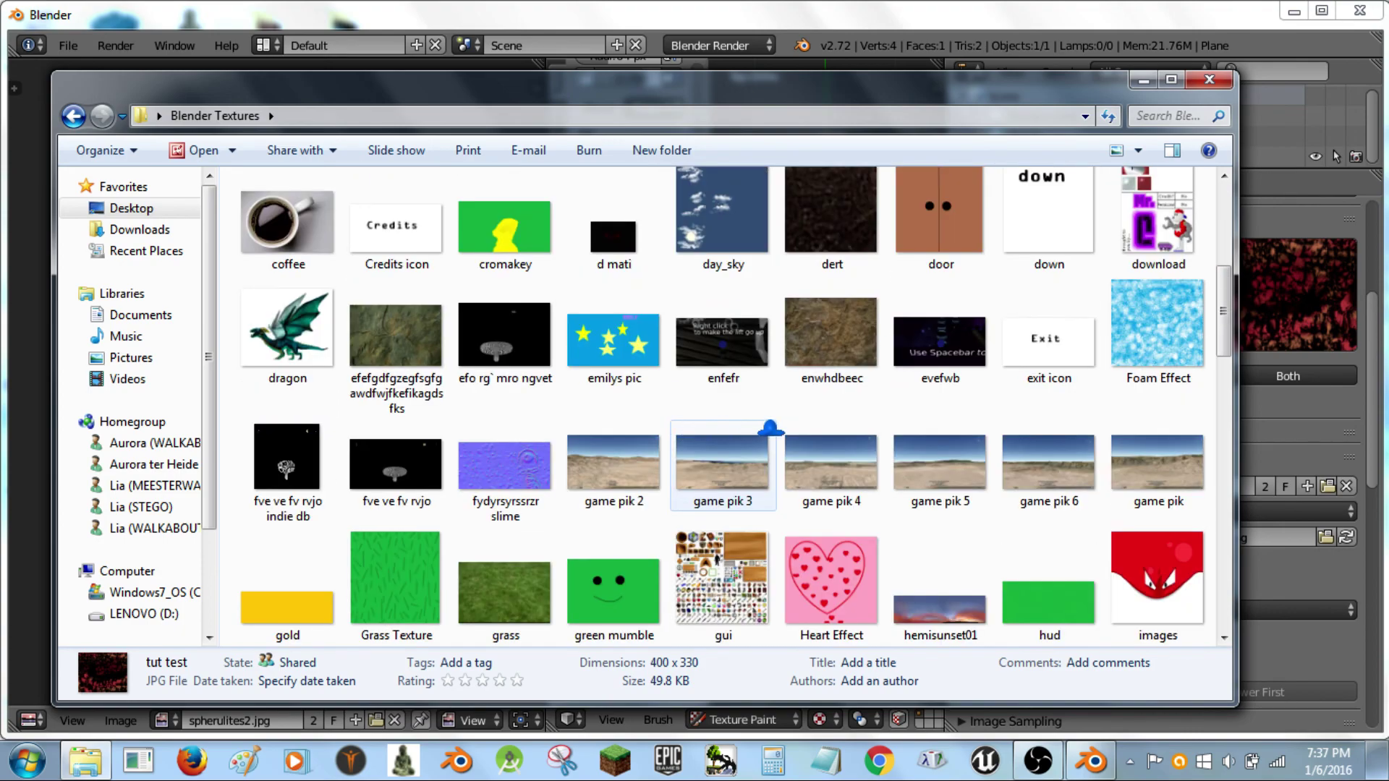
scroll(709, 441, up, 2)
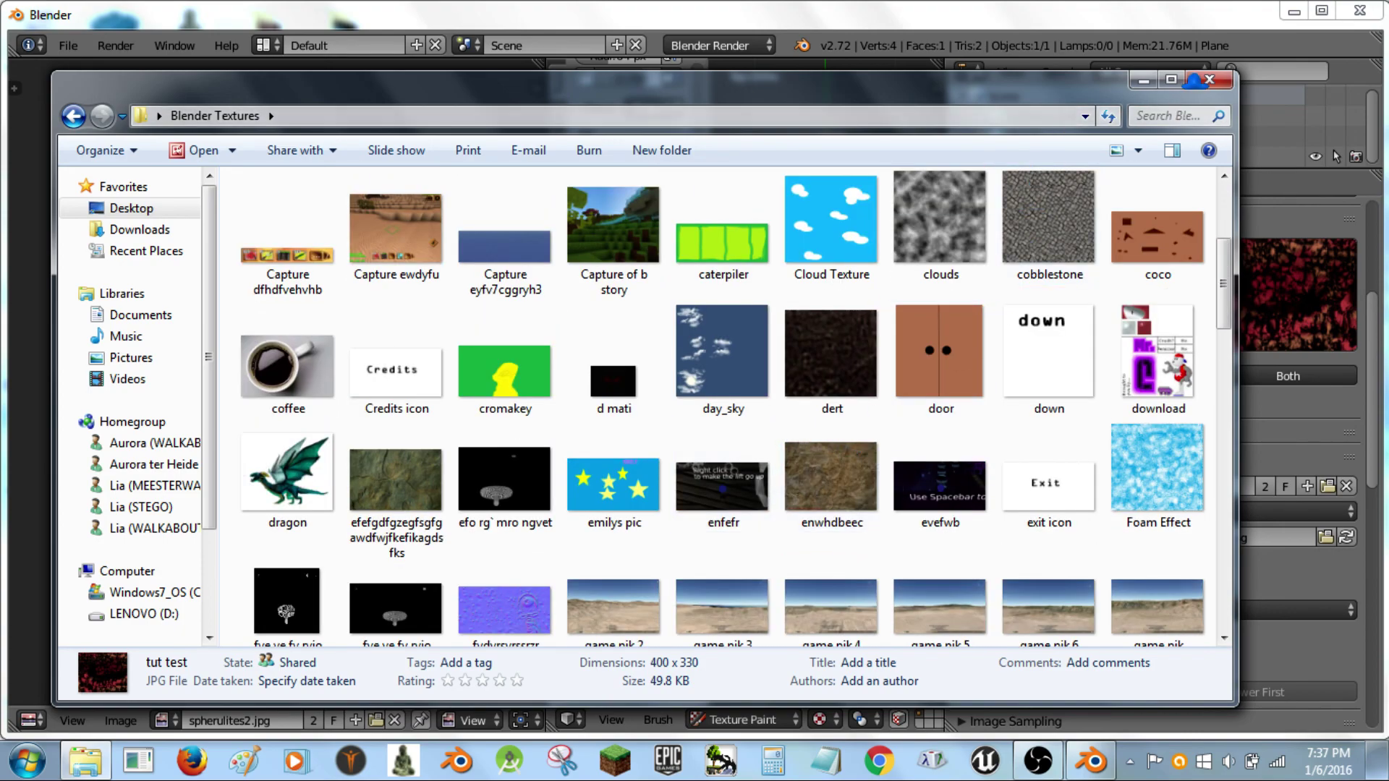
Close the Explorer window and drag the divider to widen the 3D view of the red-textured plane.
click(1209, 79)
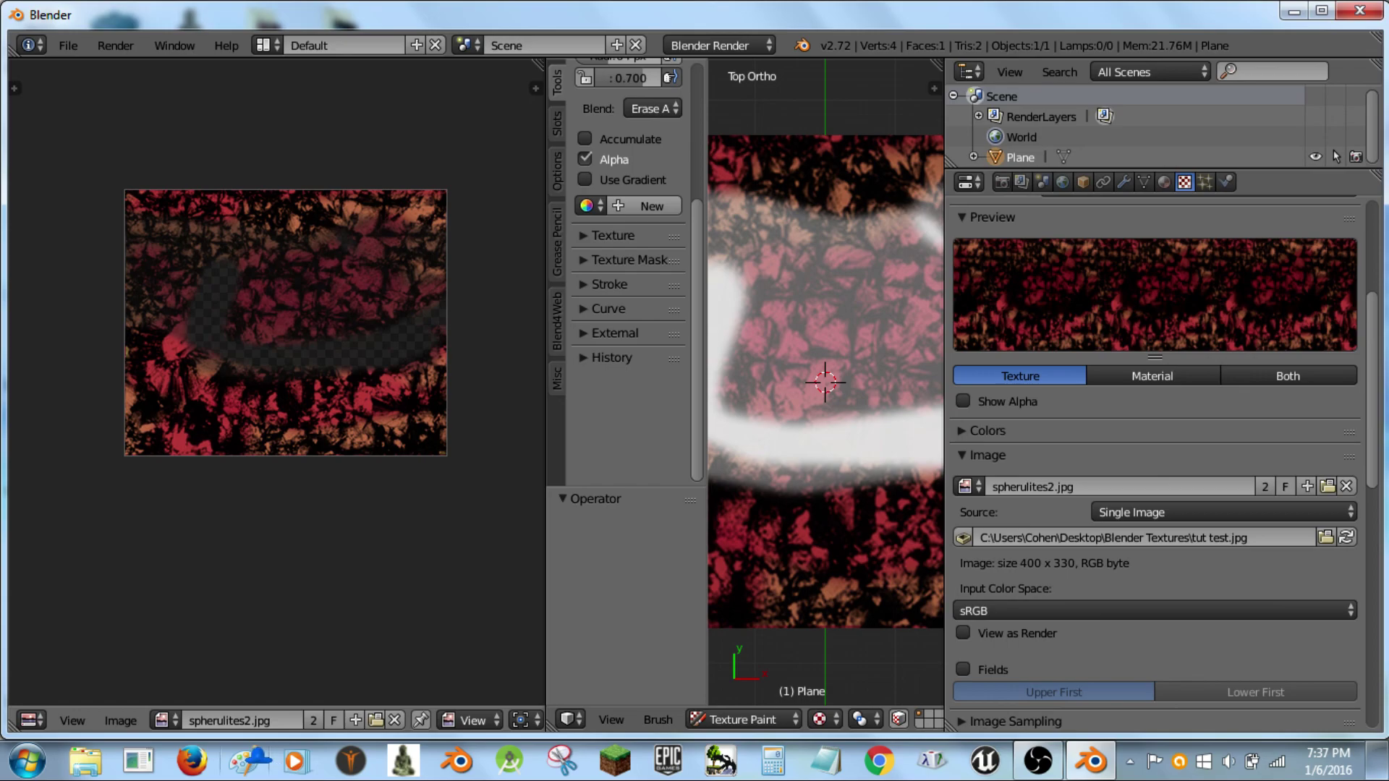
click(245, 761)
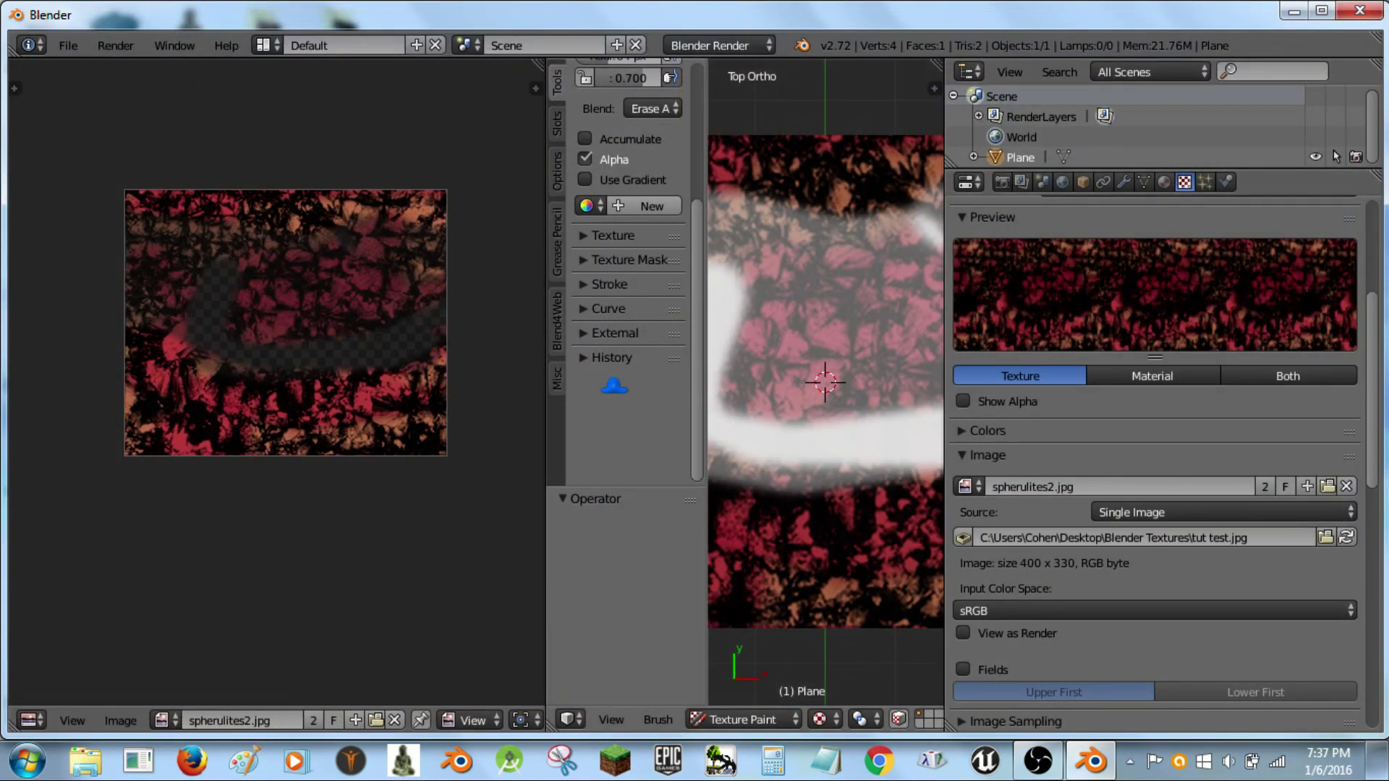
drag(546, 384, 316, 379)
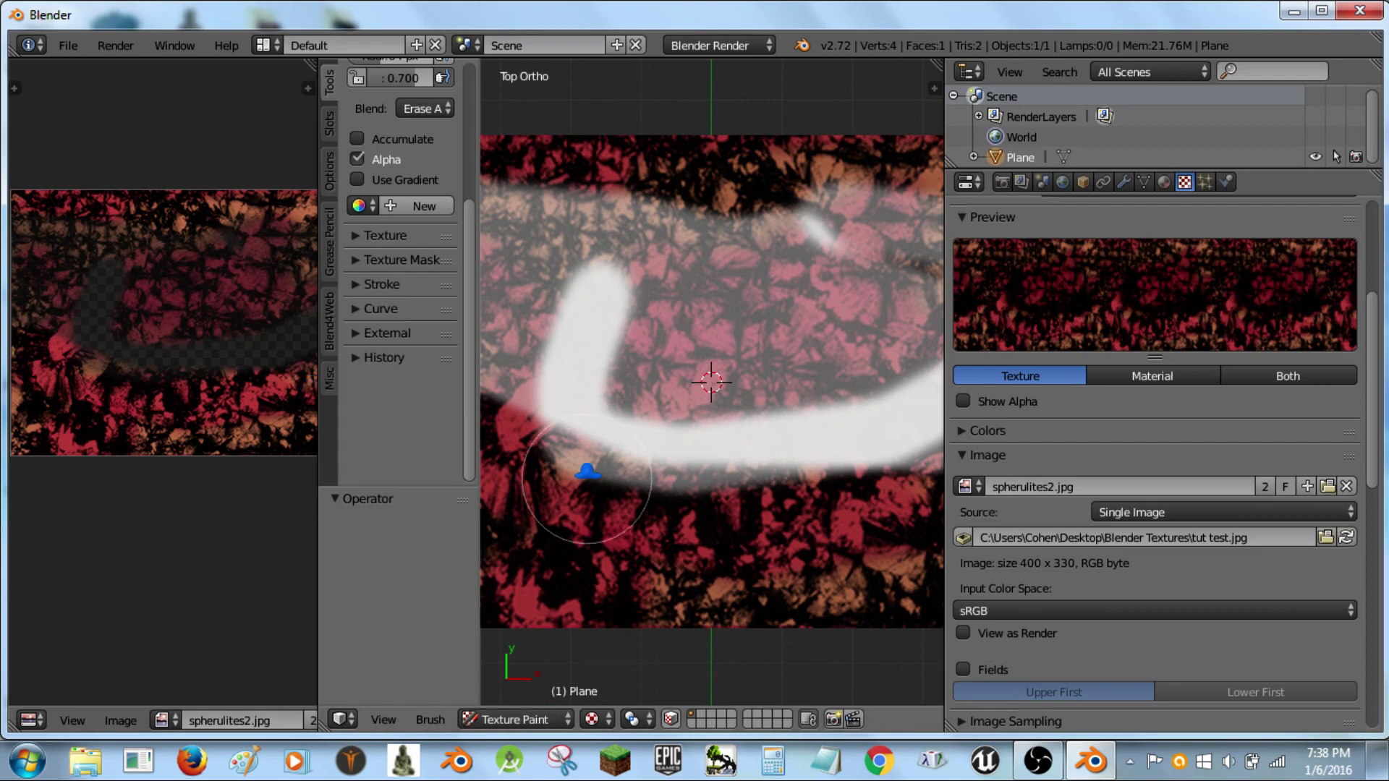
drag(327, 292, 215, 308)
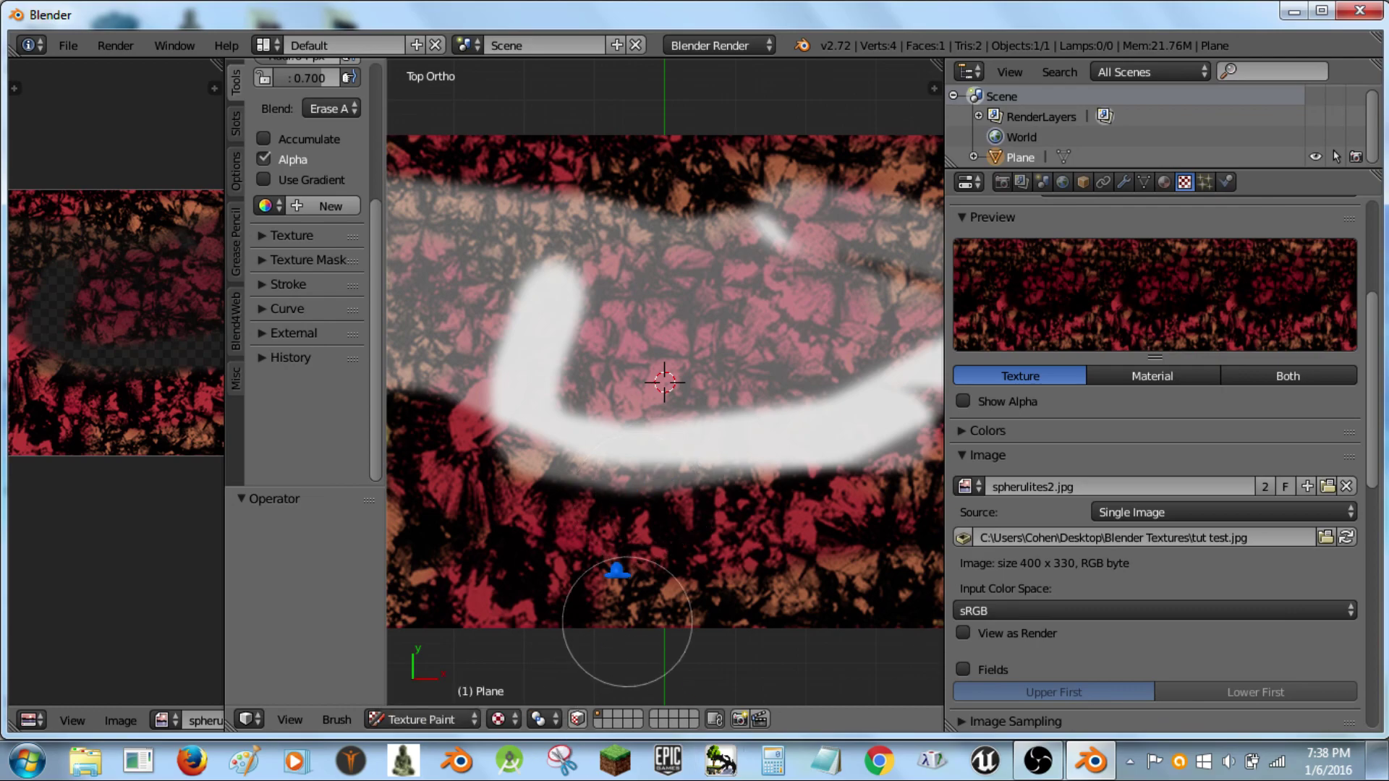
scroll(716, 275, down, 3)
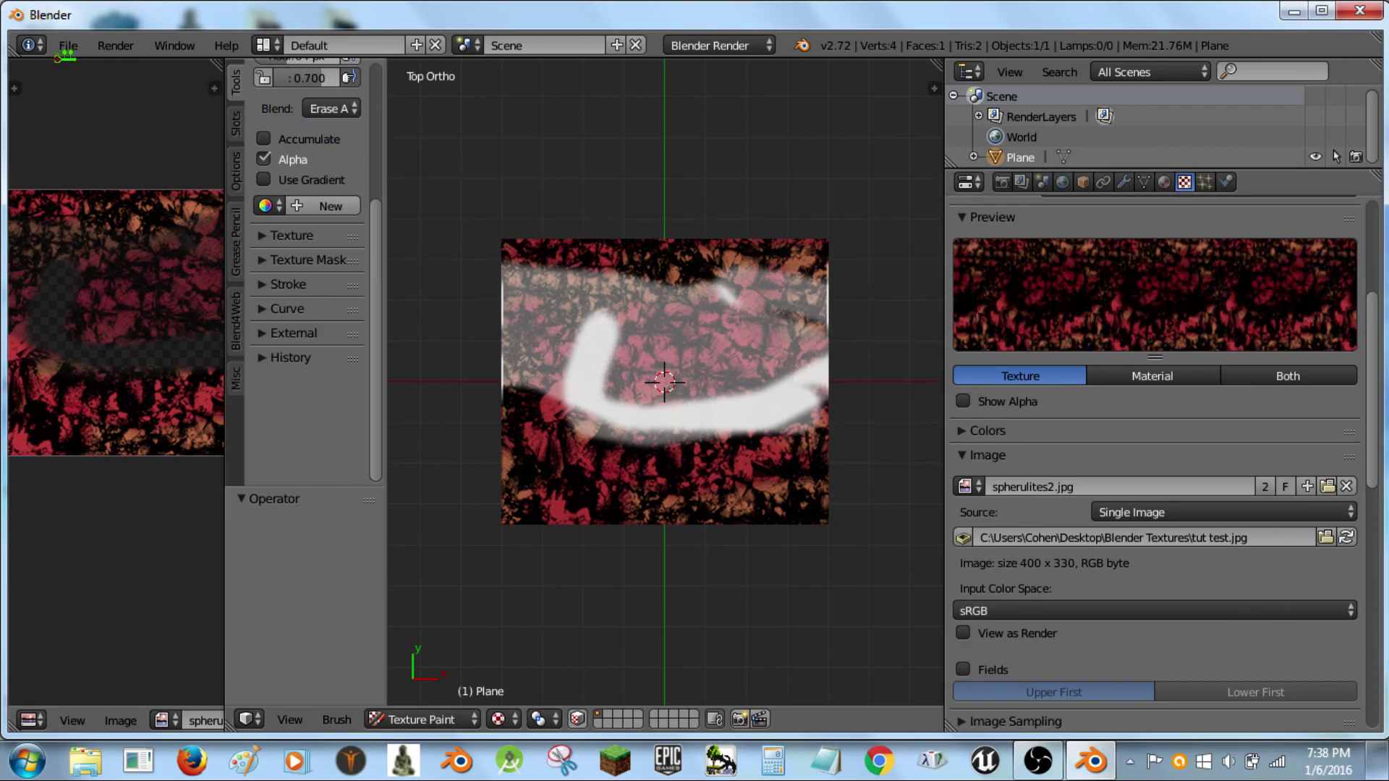
Use File > Save to save the project on the Desktop as efwfewfwa.blend.
click(71, 44)
click(95, 202)
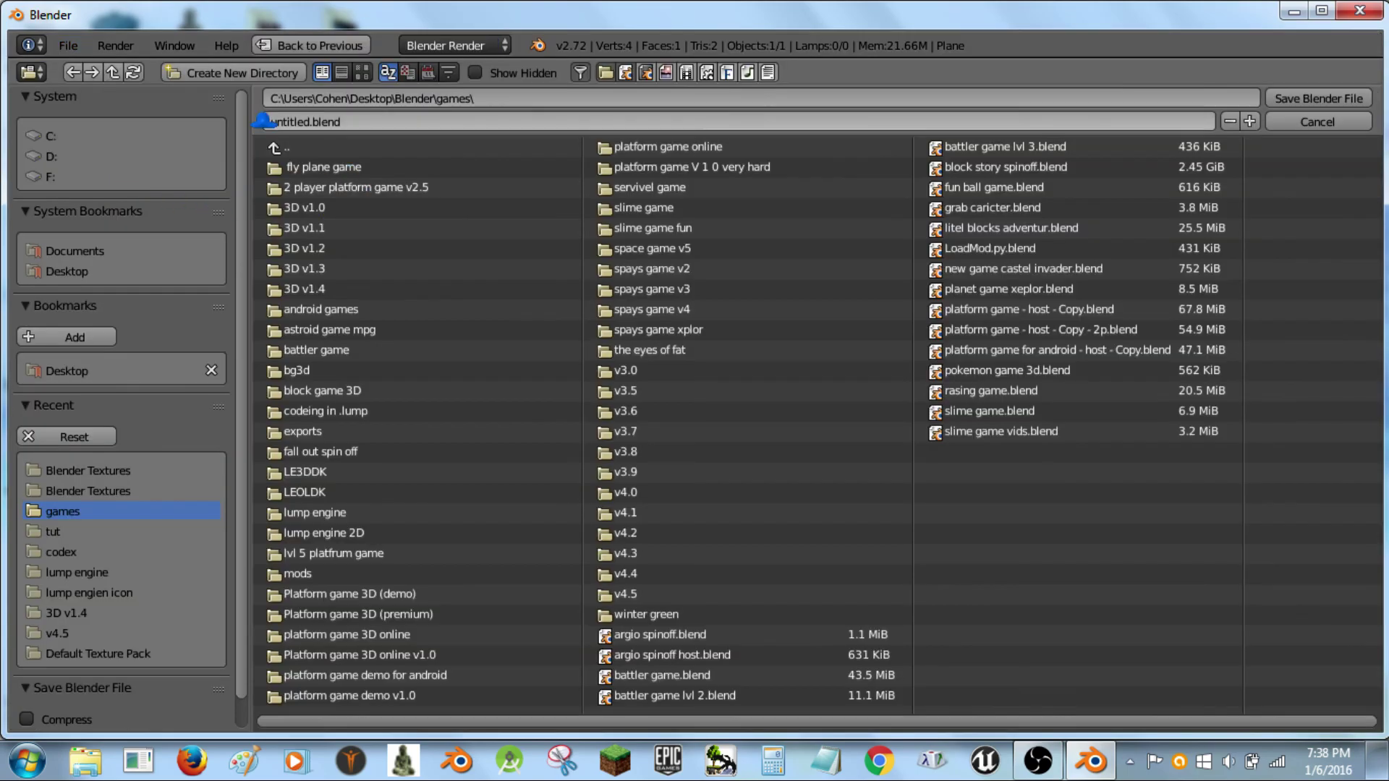
click(65, 264)
click(450, 121)
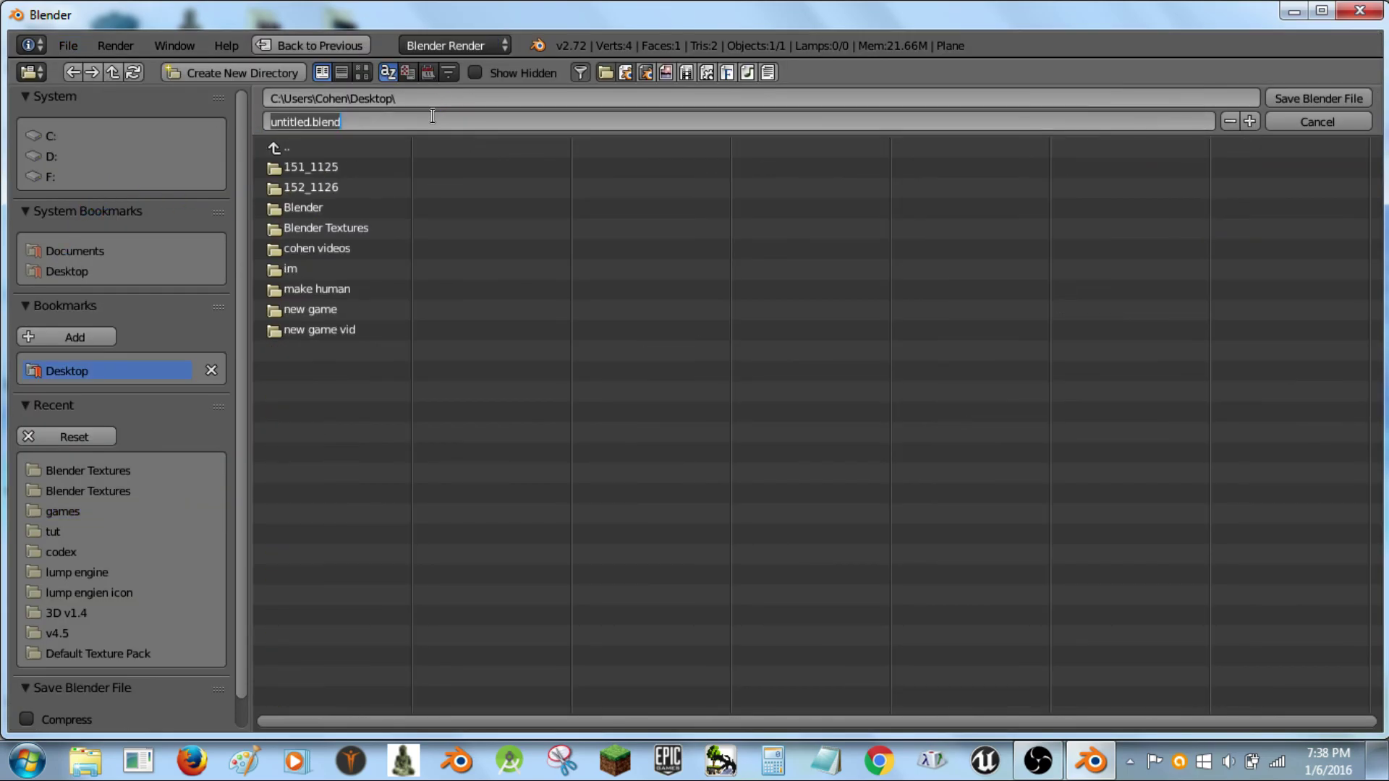
text(efwfewfwa)
key(Return)
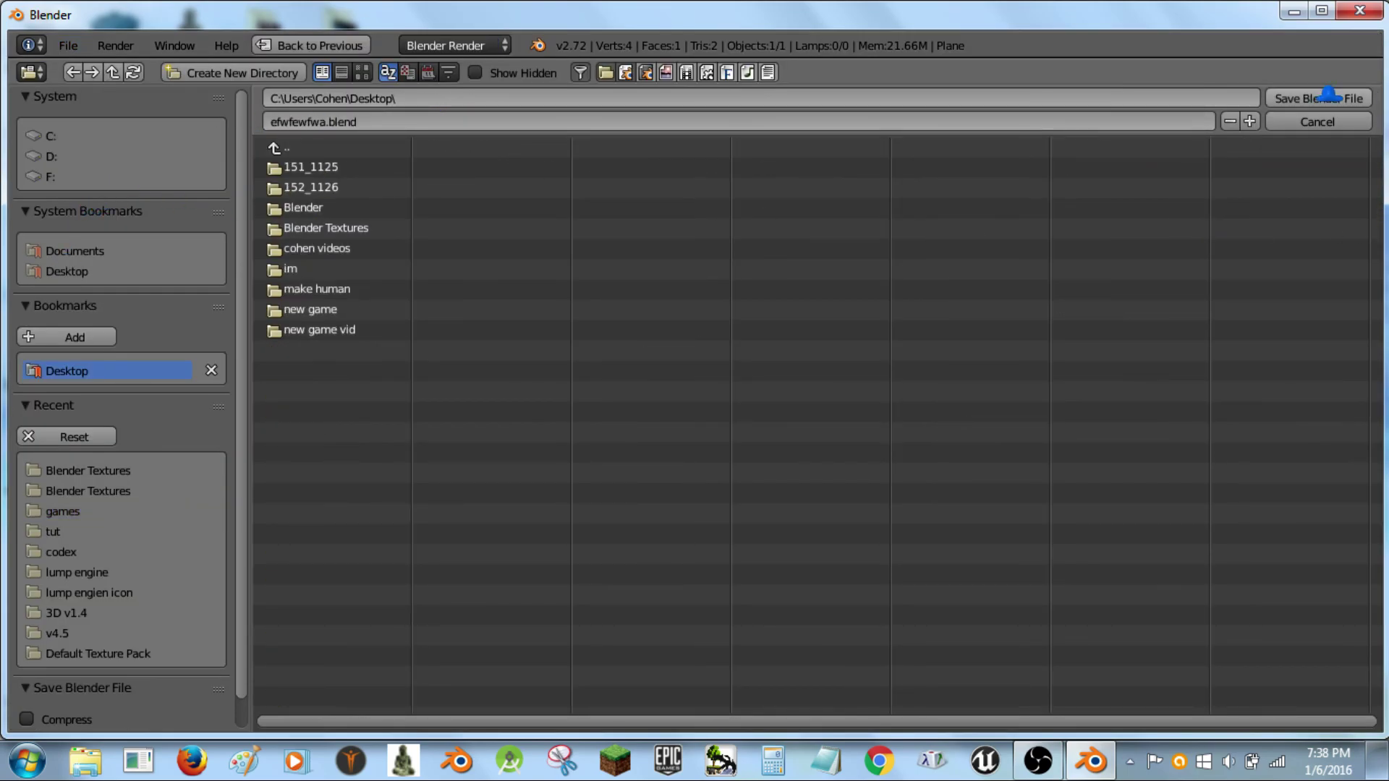
click(1326, 99)
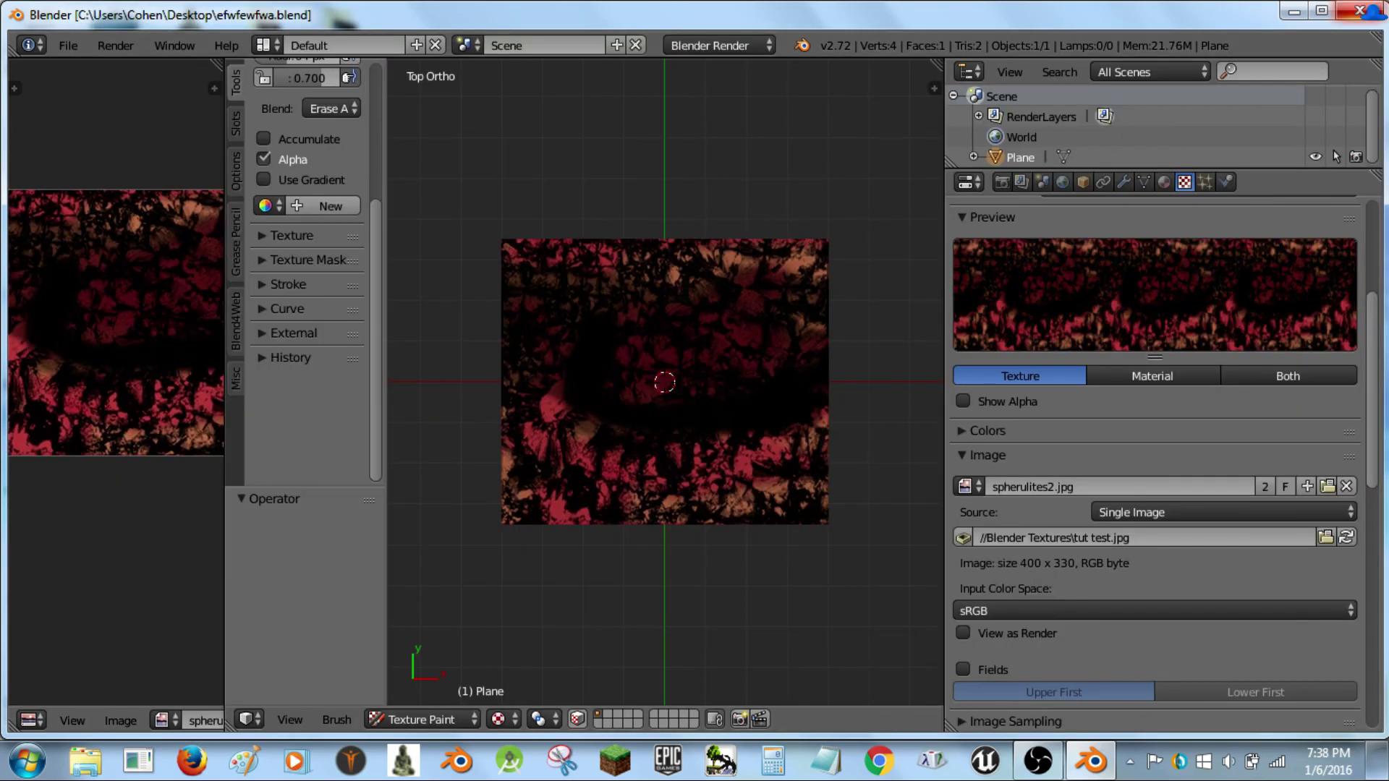
click(1371, 8)
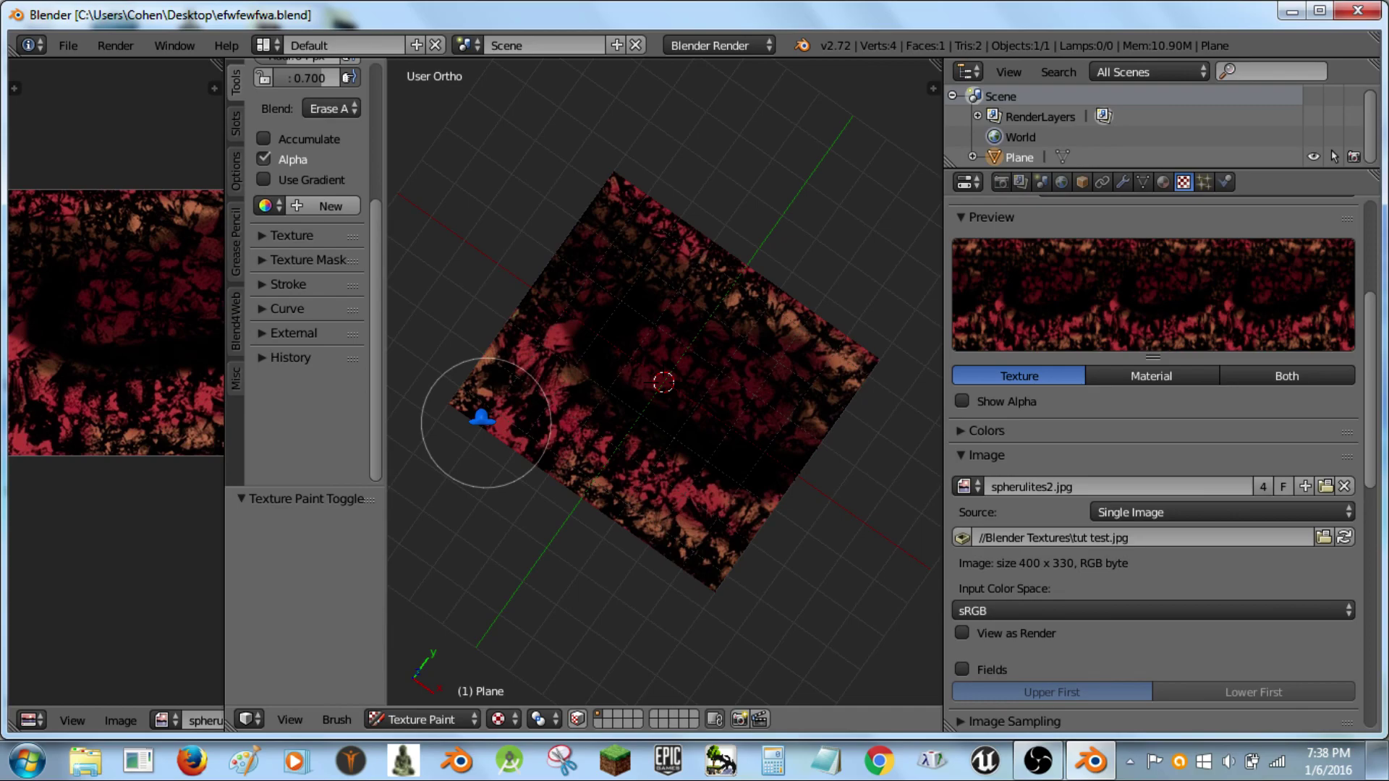
Orbit to an oblique view of the plane, preview rendered shading, and switch to Object Mode.
middle_drag(481, 418, 428, 636)
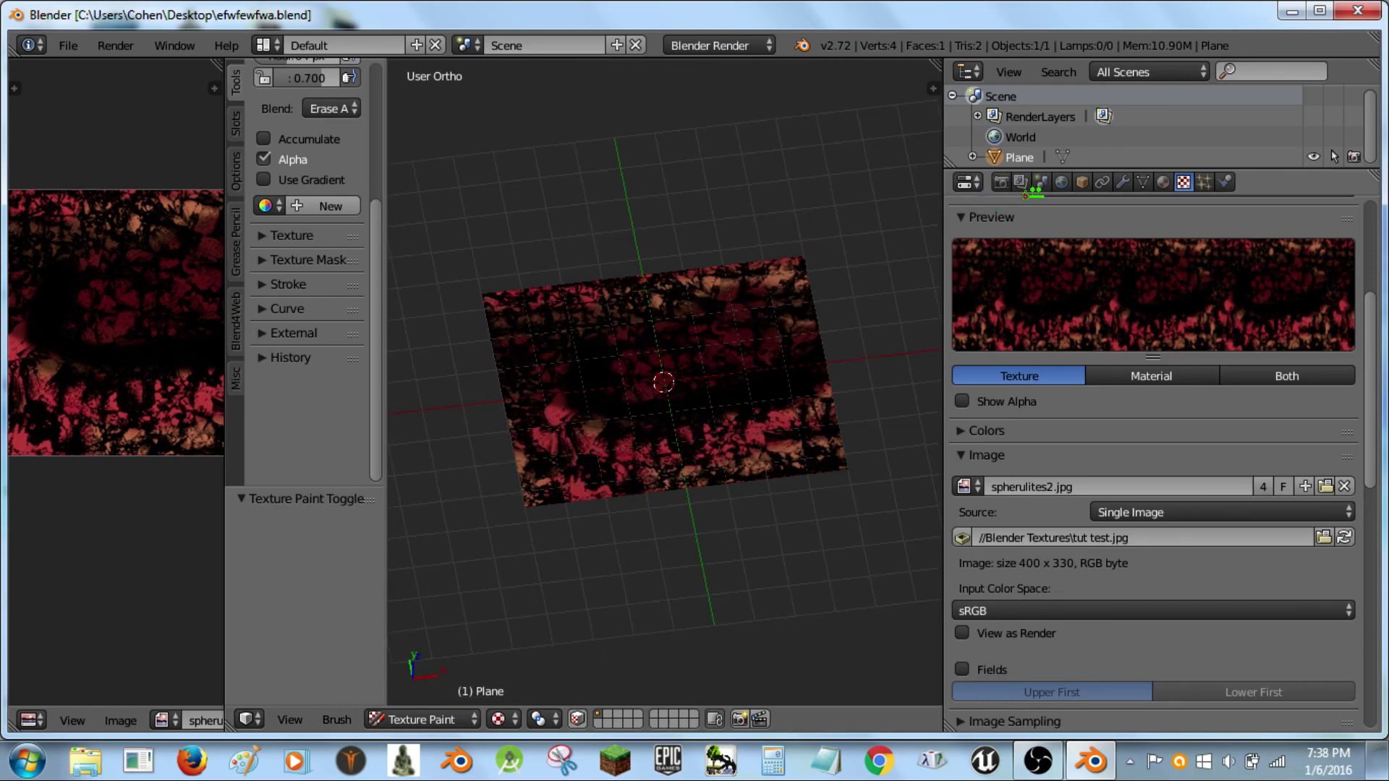
key(shift+z)
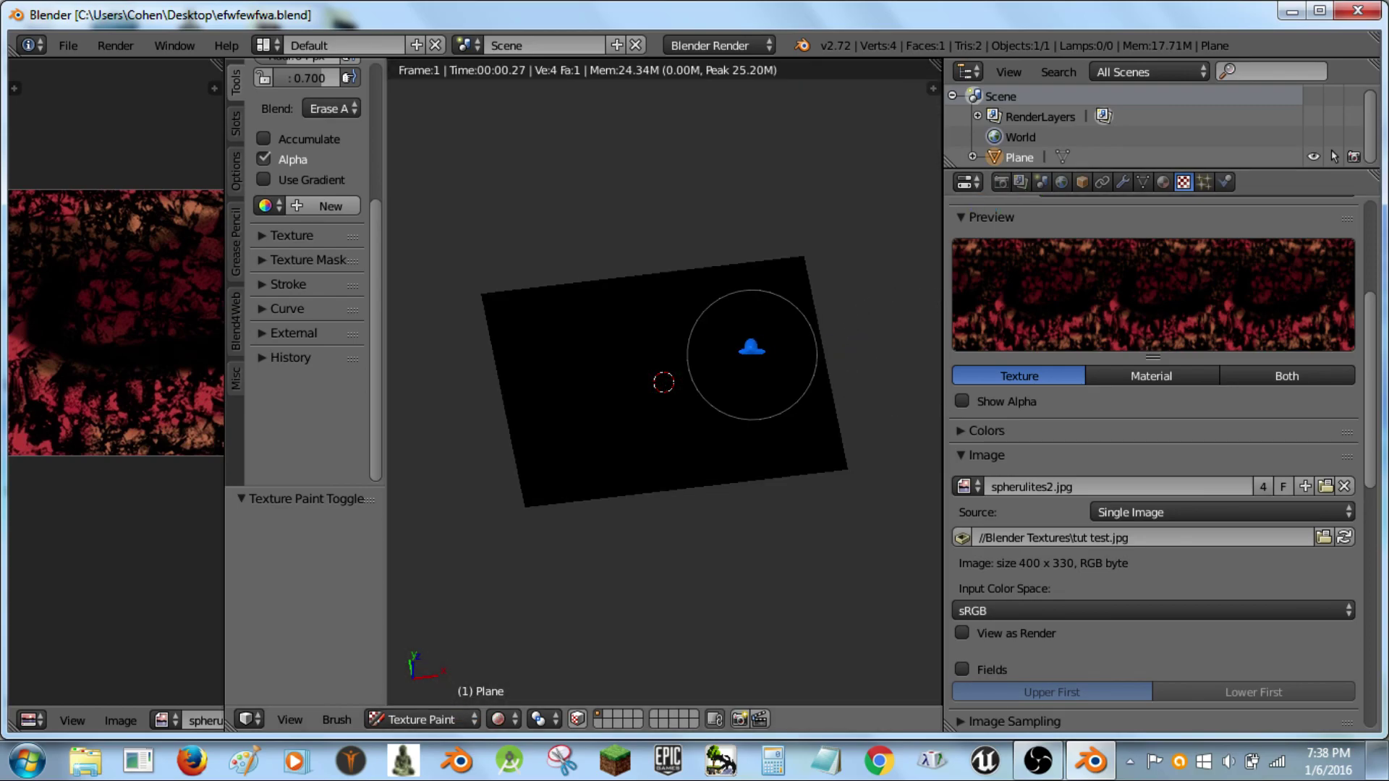
key(shift+z)
scroll(726, 413, up, 6)
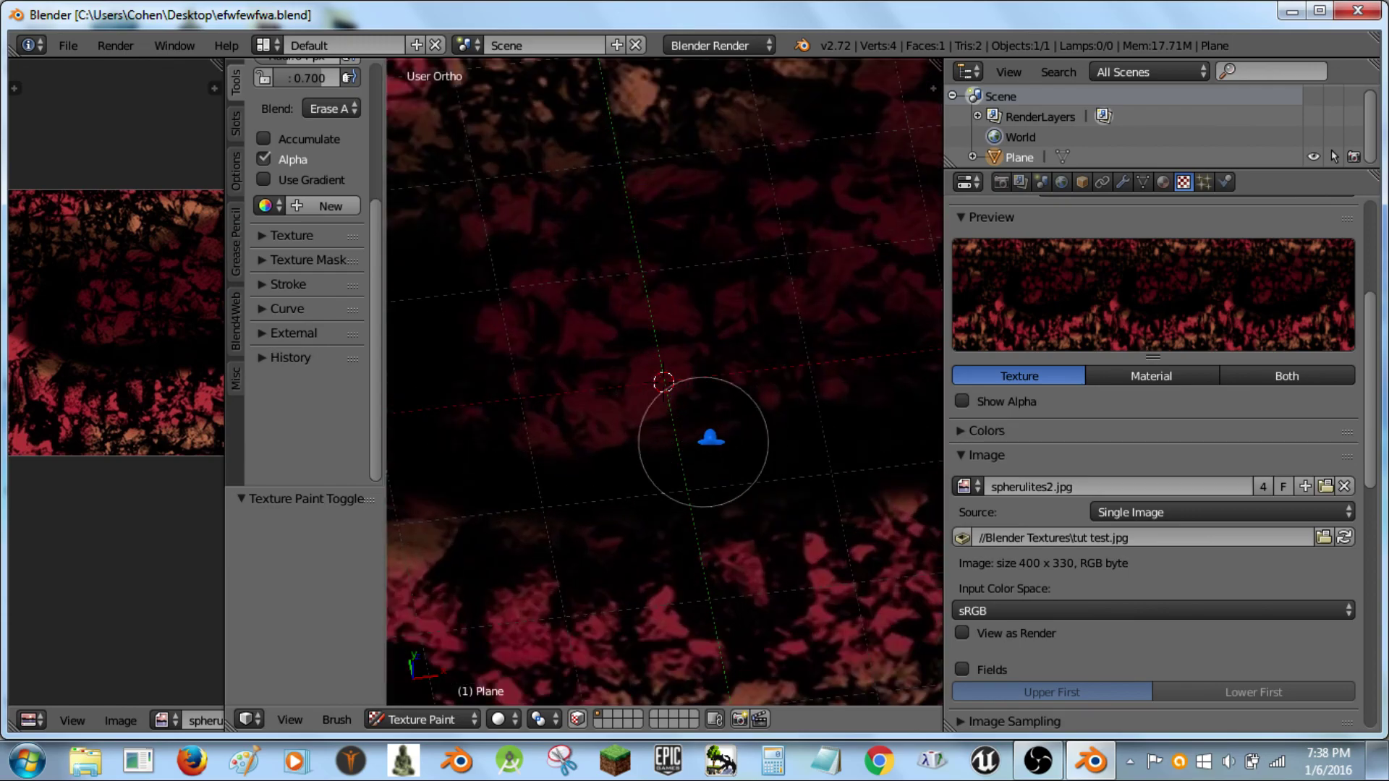
scroll(711, 438, down, 5)
click(422, 719)
click(409, 695)
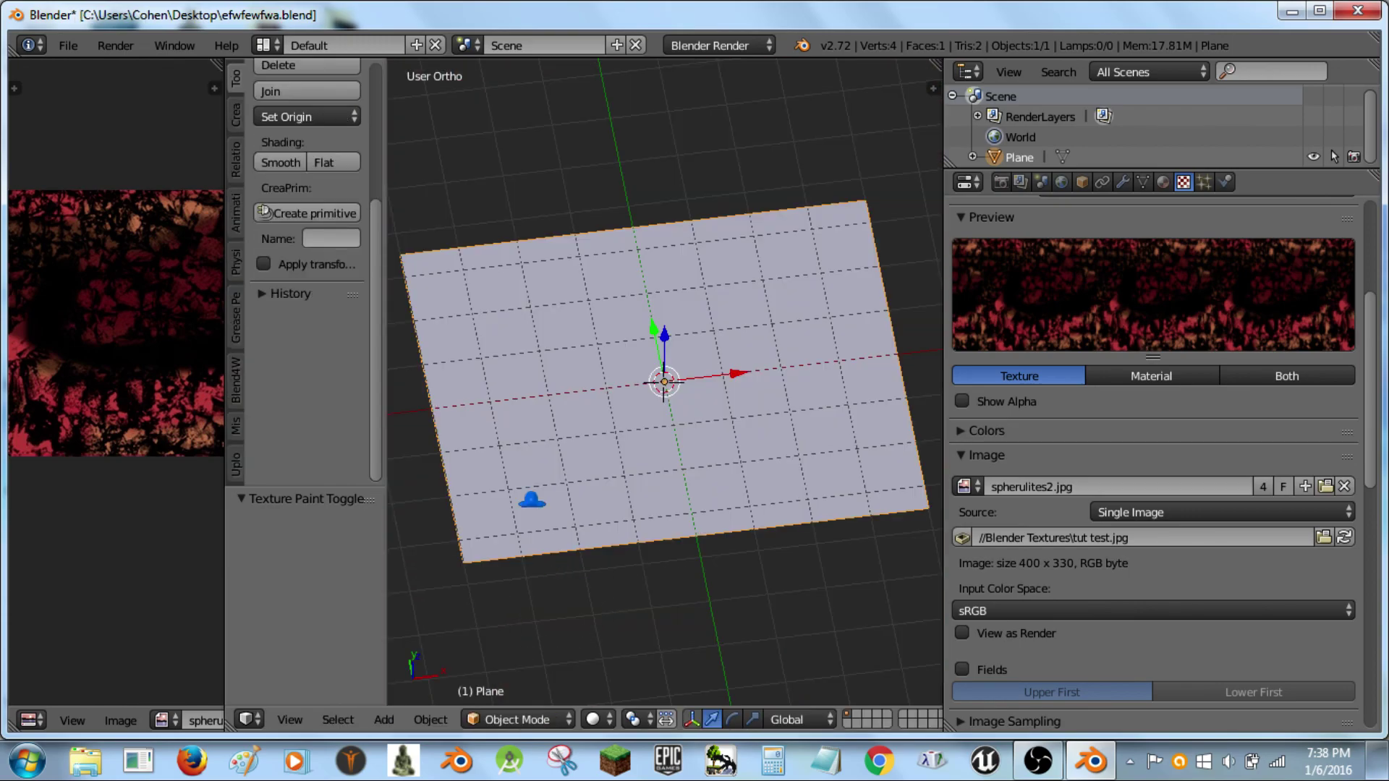
Set the material's Emit to 1.00 and view the plane in Rendered shading.
click(1162, 182)
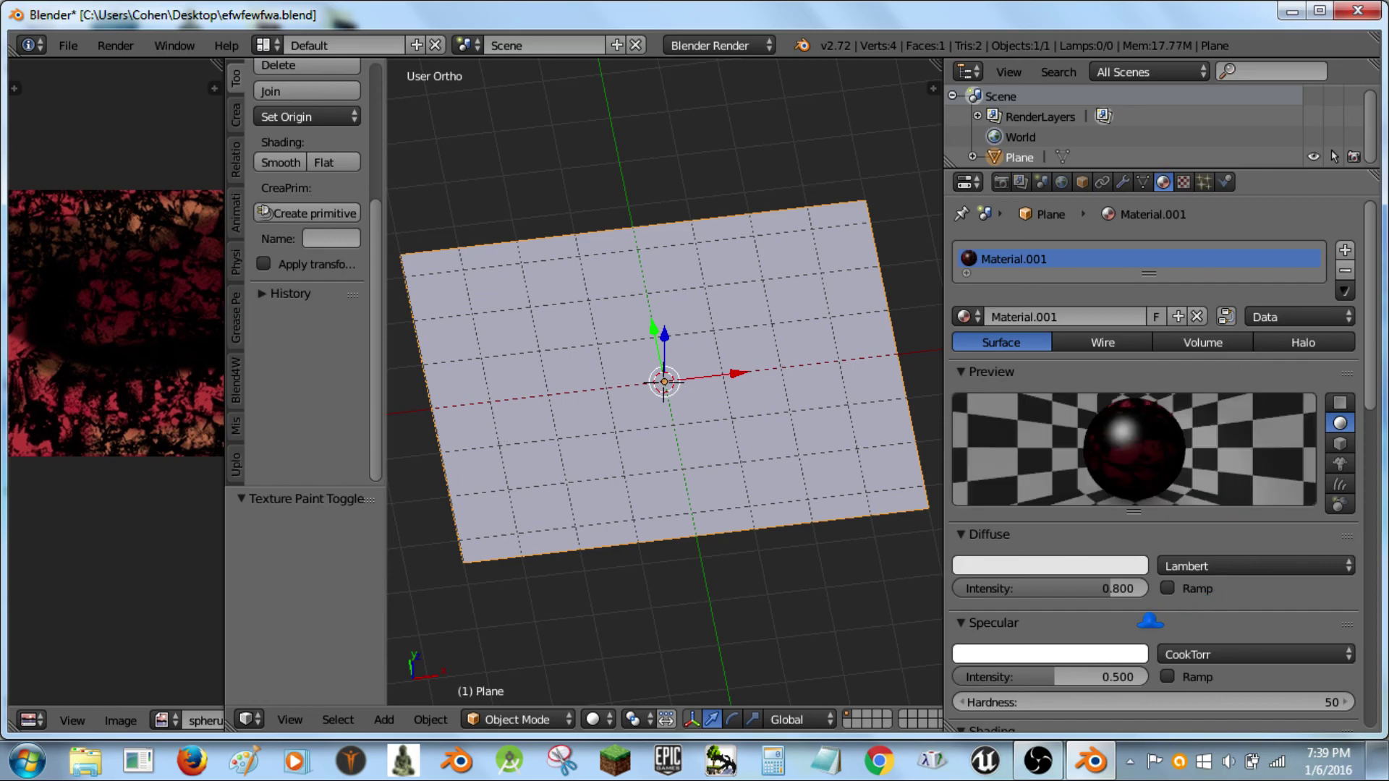
scroll(1149, 618, down, 4)
scroll(1146, 615, down, 1)
click(1098, 596)
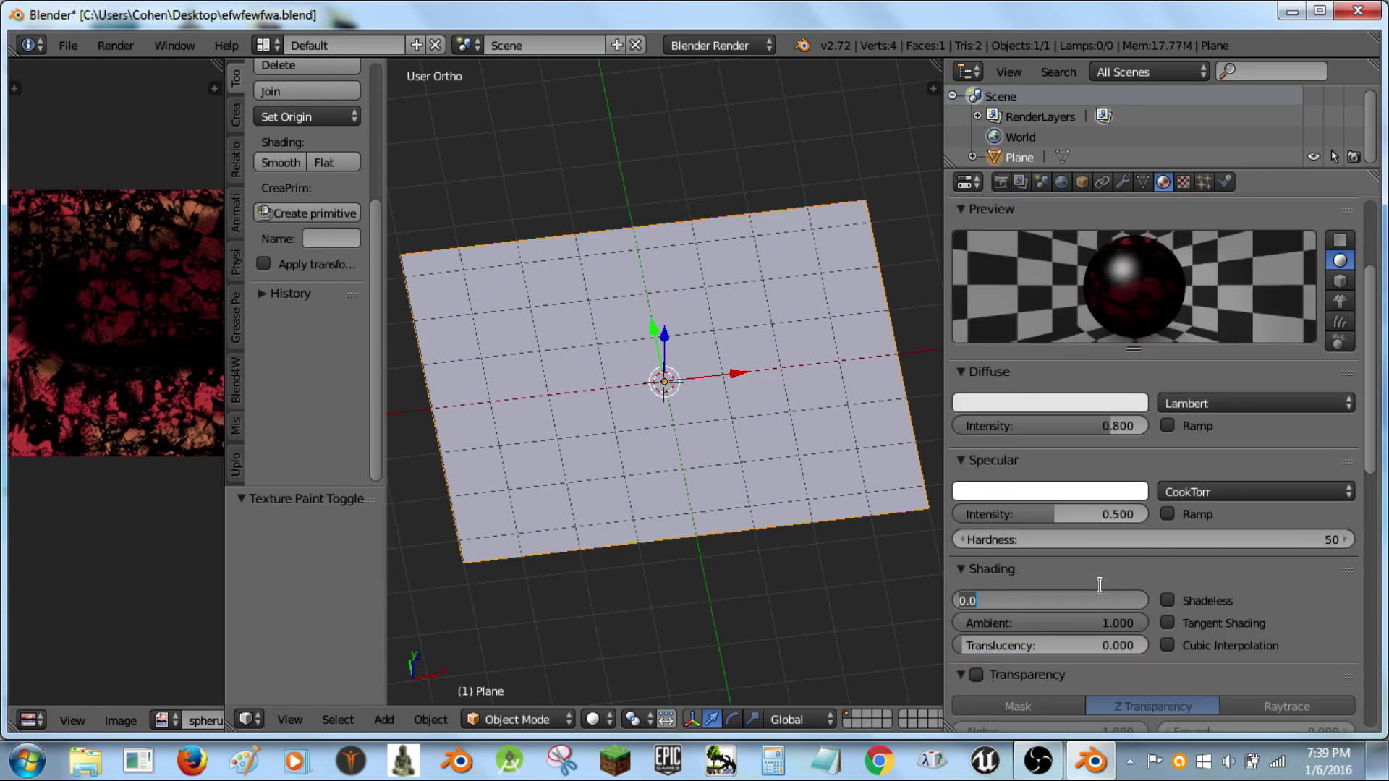
key(Return)
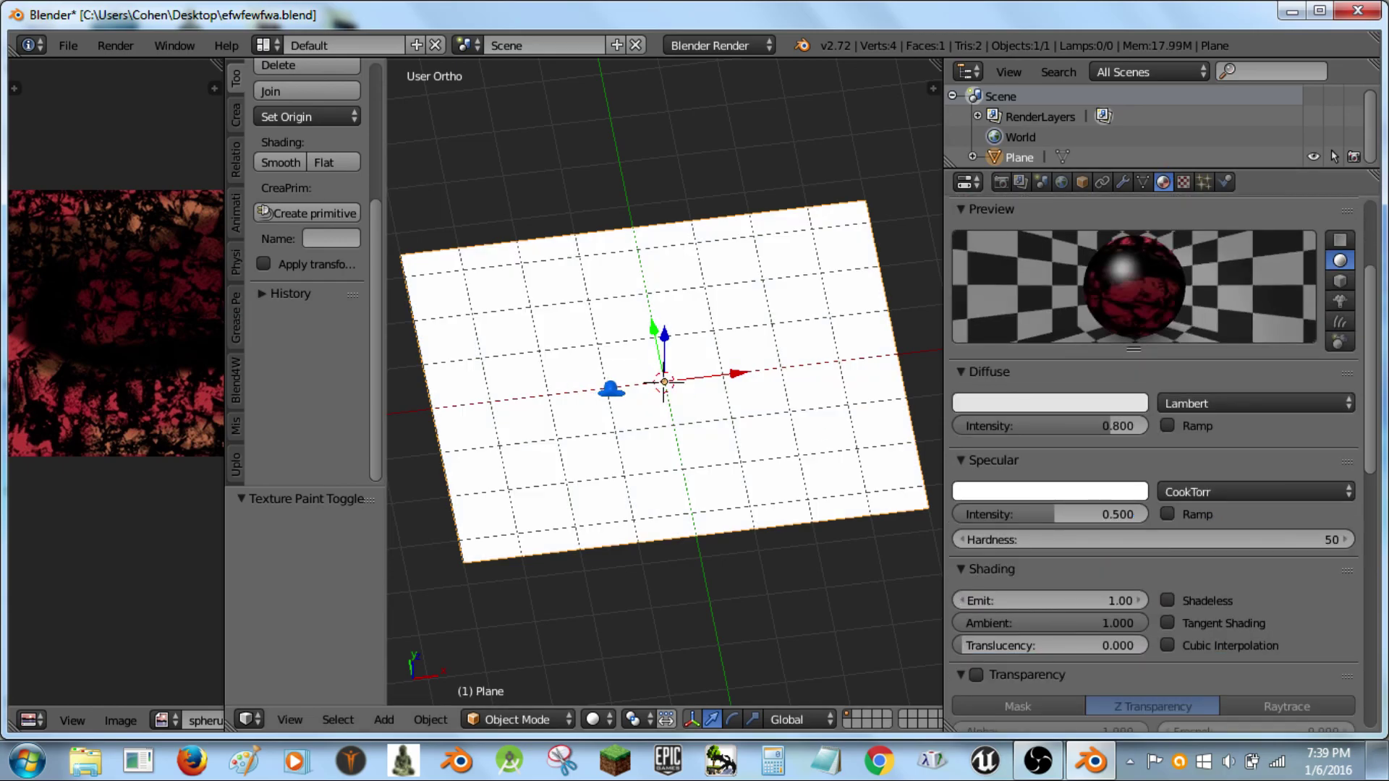
key(shift+z)
scroll(679, 389, up, 3)
scroll(1067, 552, down, 1)
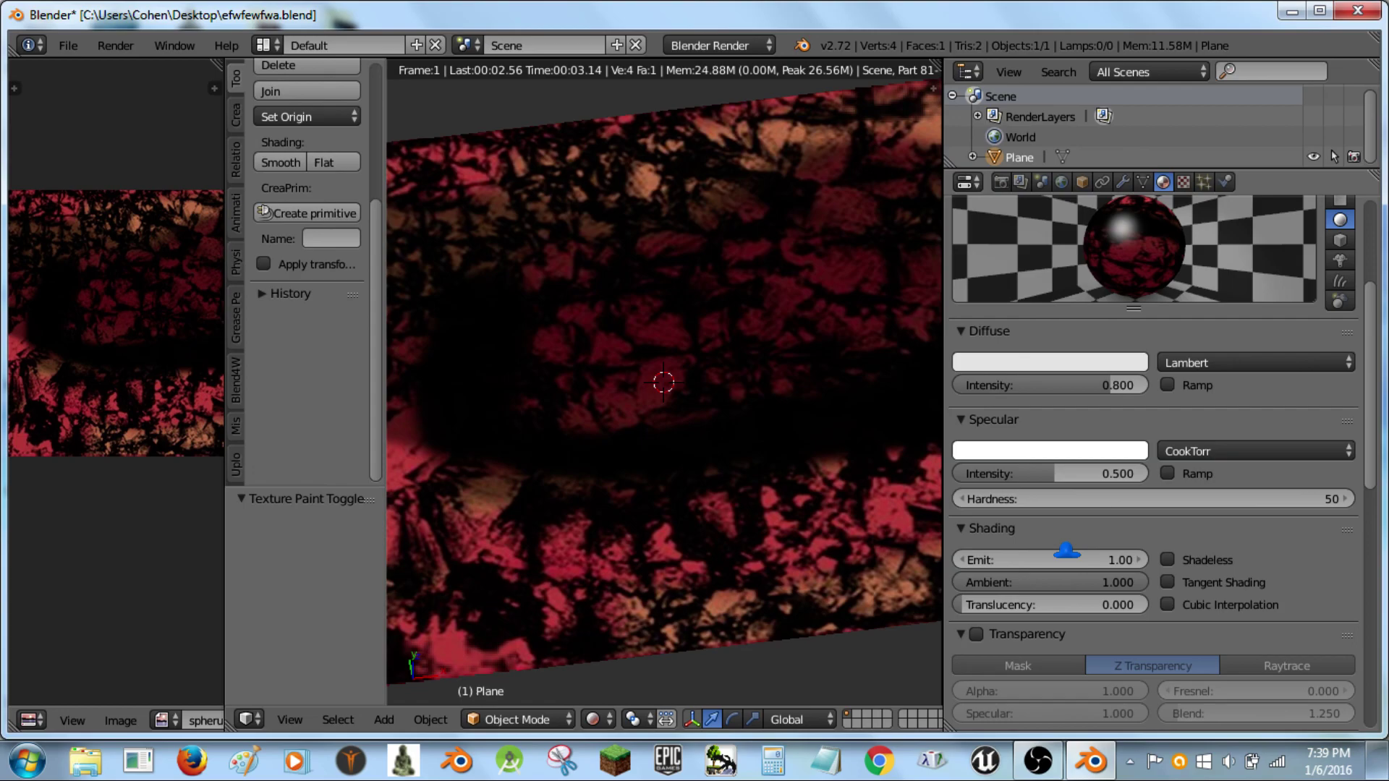
key(ctrl+Tab)
scroll(713, 500, down, 3)
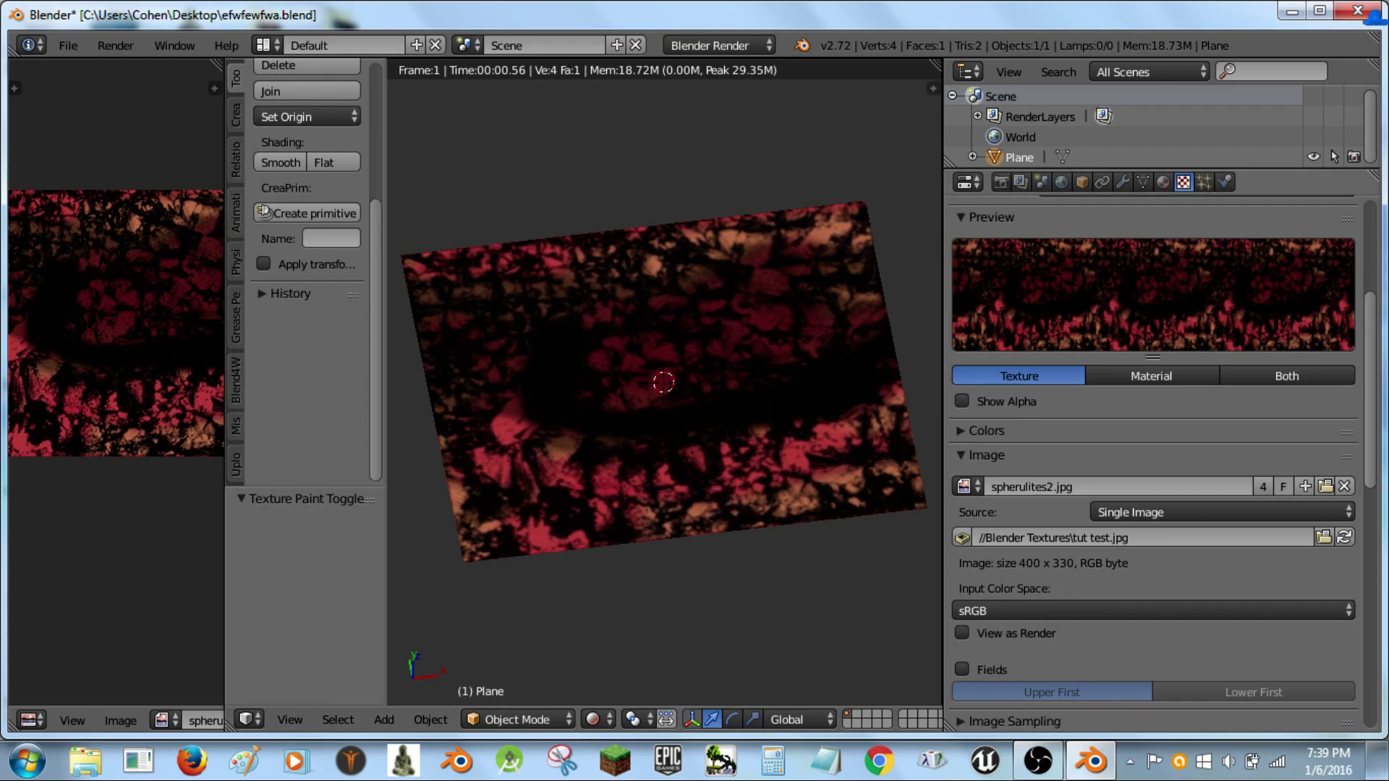
Bring the OBS window to the front, after a brief return to Blender with a cancelled plane move.
click(1037, 761)
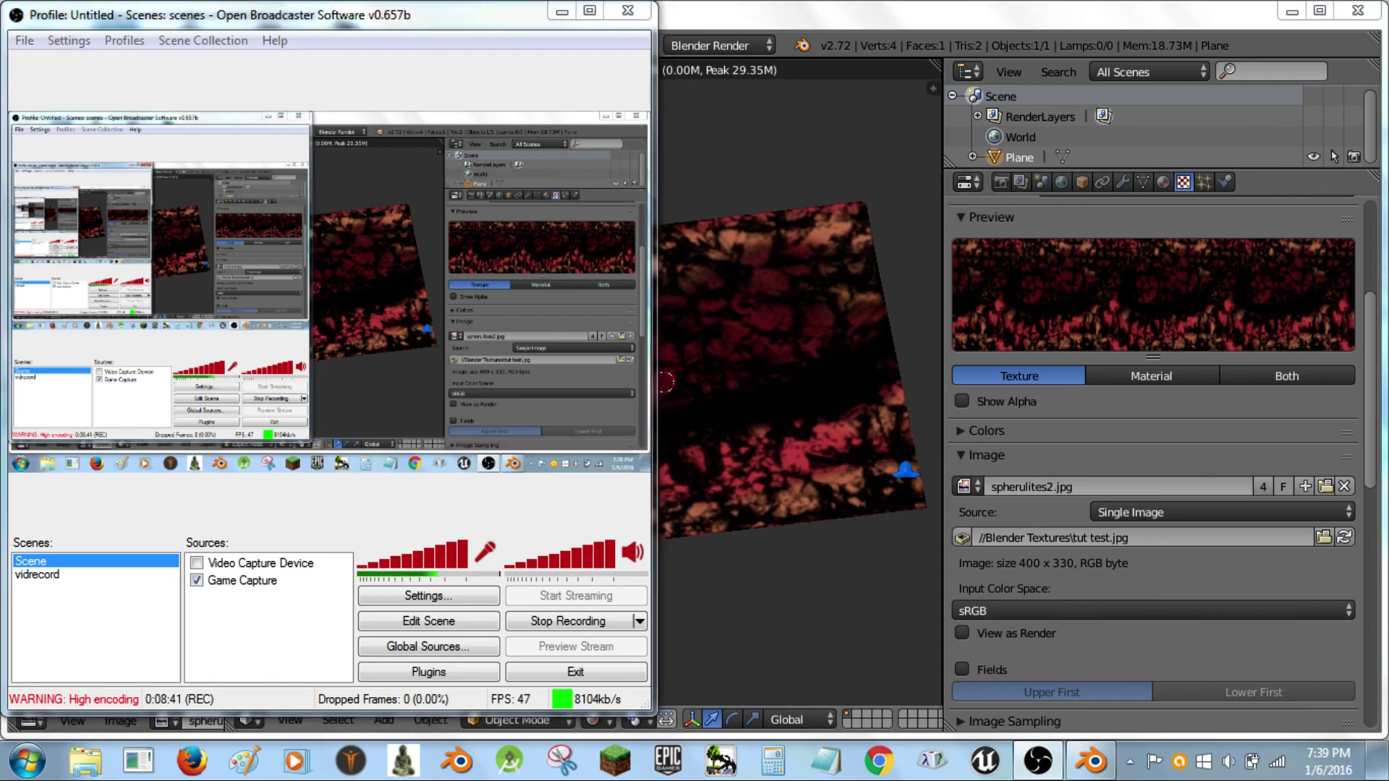
click(904, 476)
key(g)
click(645, 371)
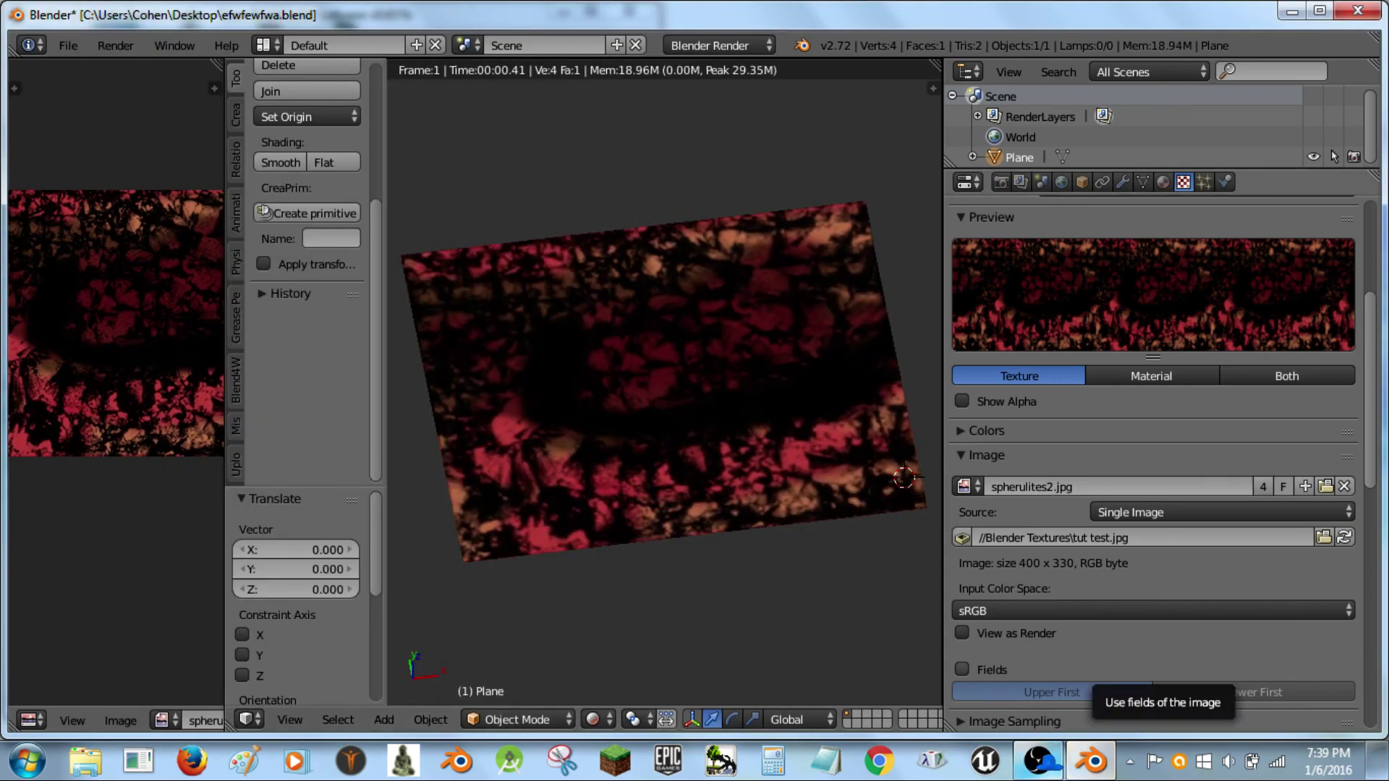
click(1038, 761)
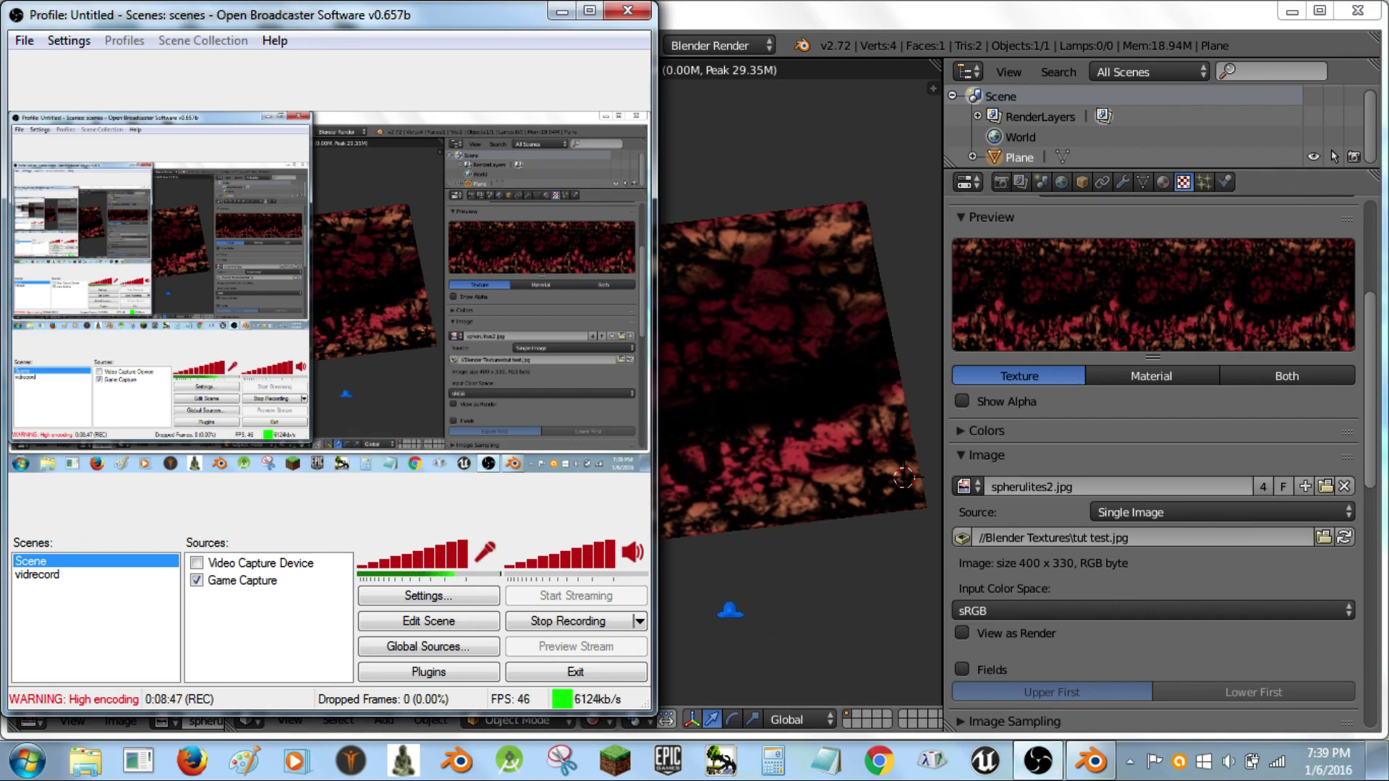